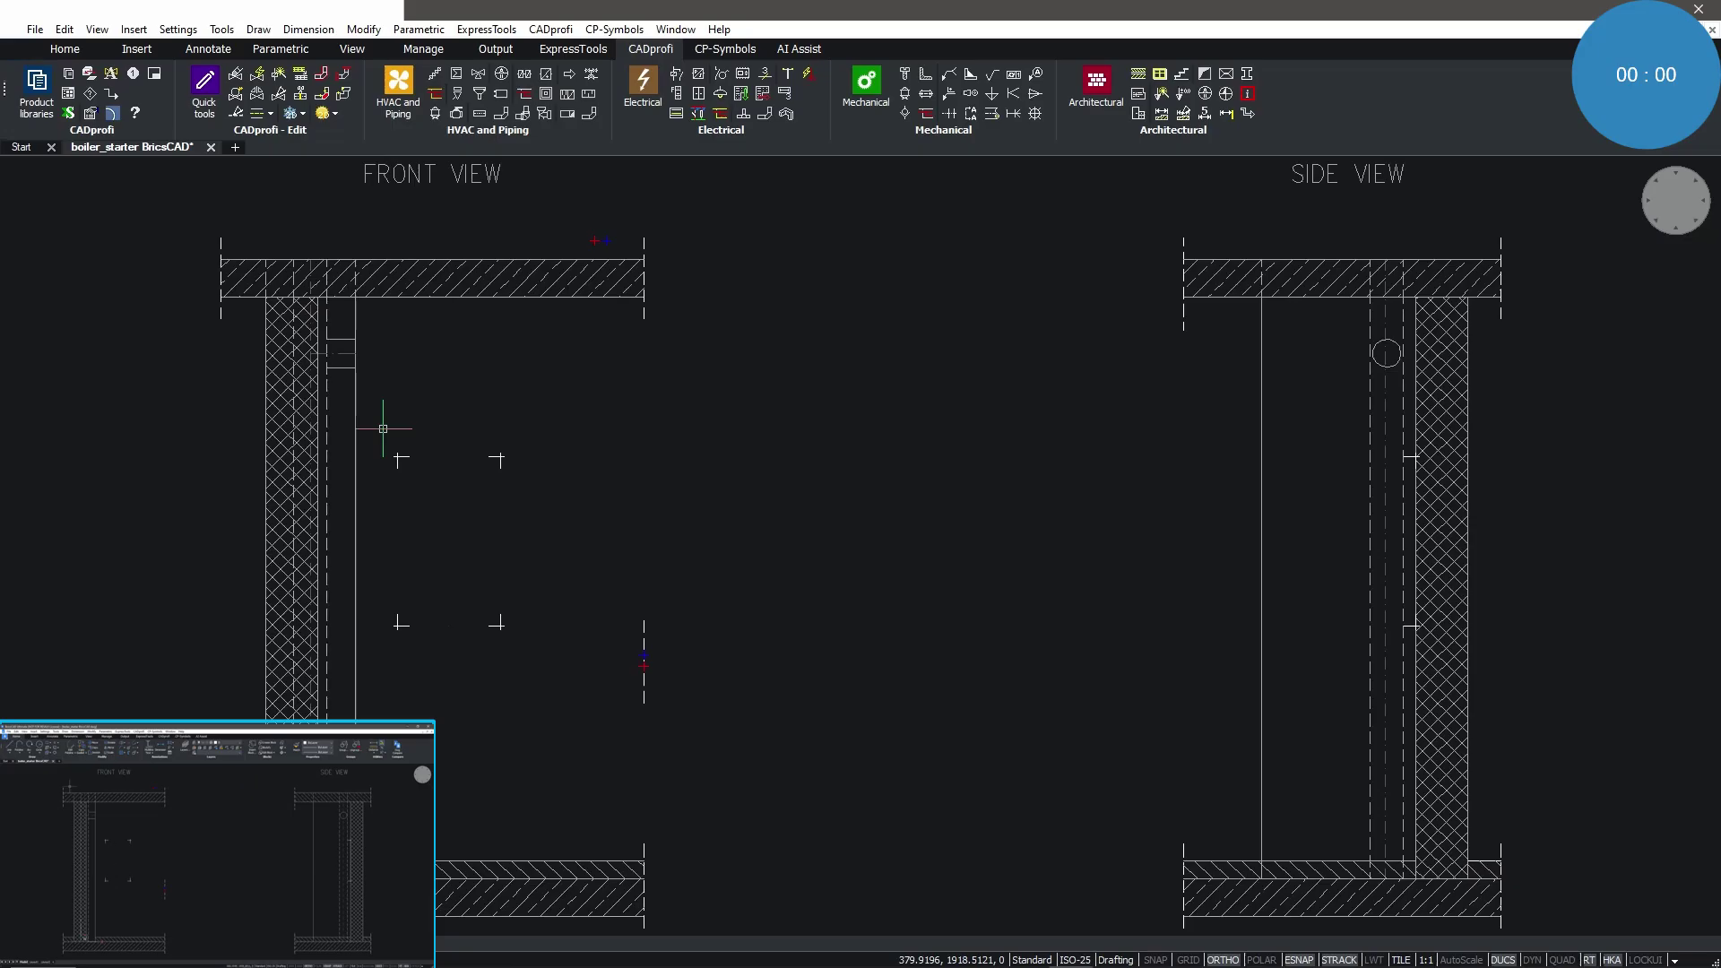
- Insert the Vaillant ecoTEC plus VC 146/5-5 wall-hanging boiler as a front view, aligned to the four corner marks in the front view
text(z)
key(Return)
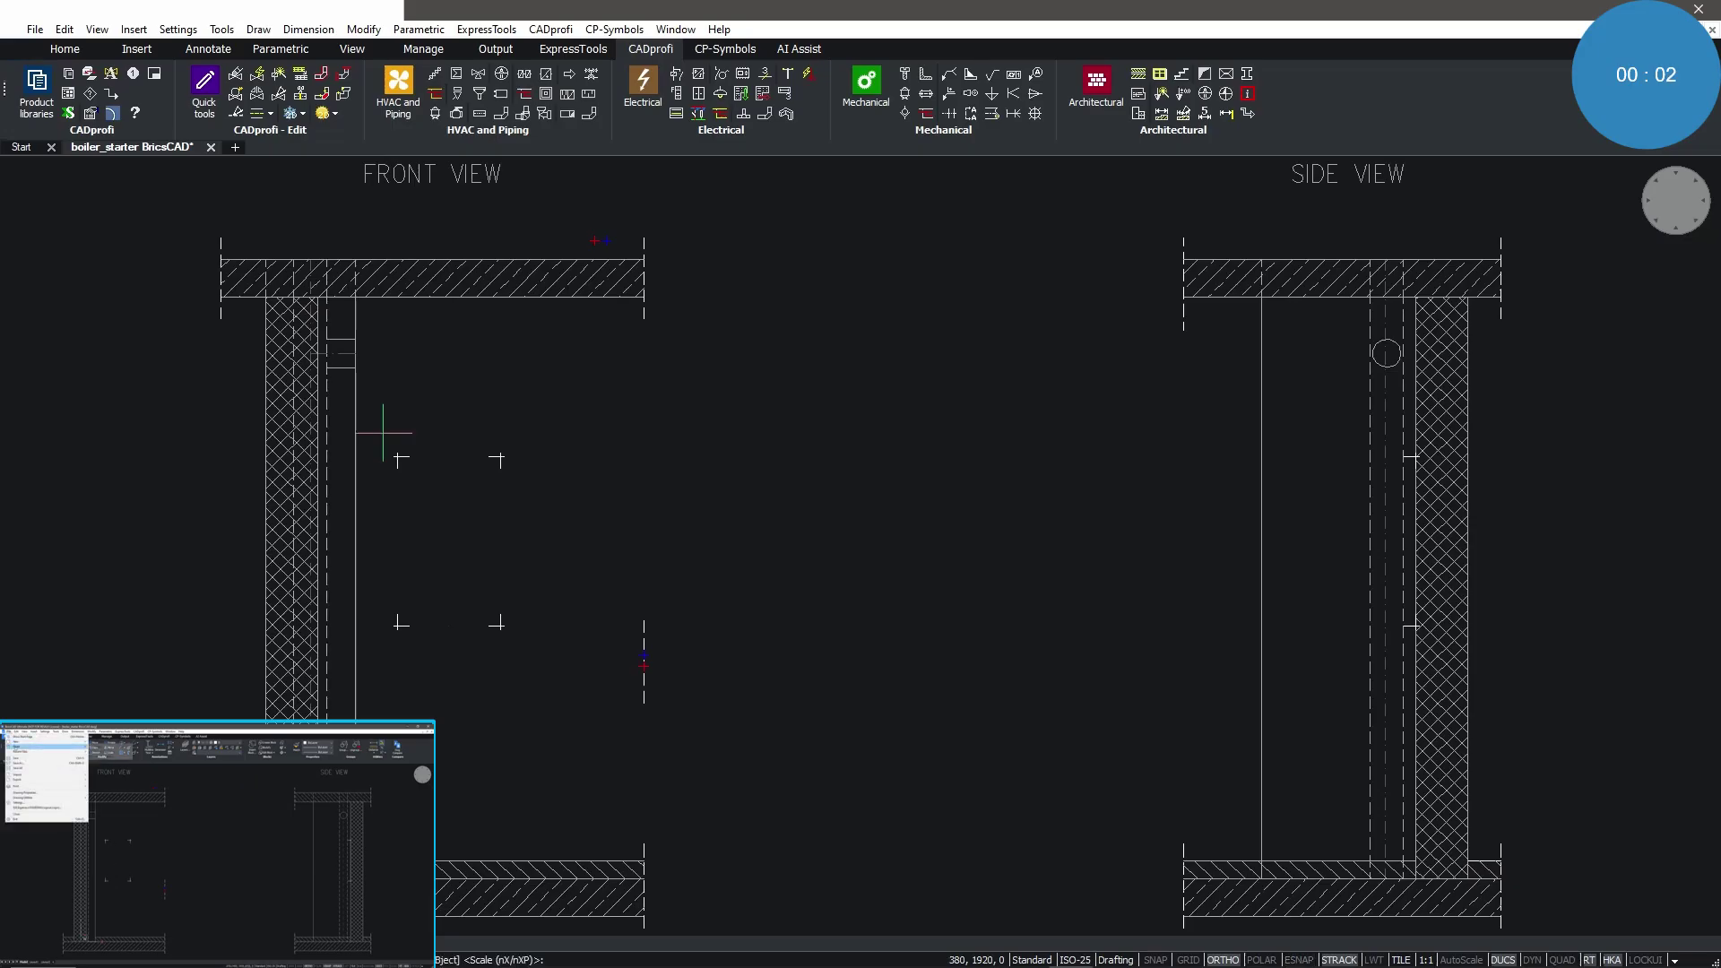
click(379, 441)
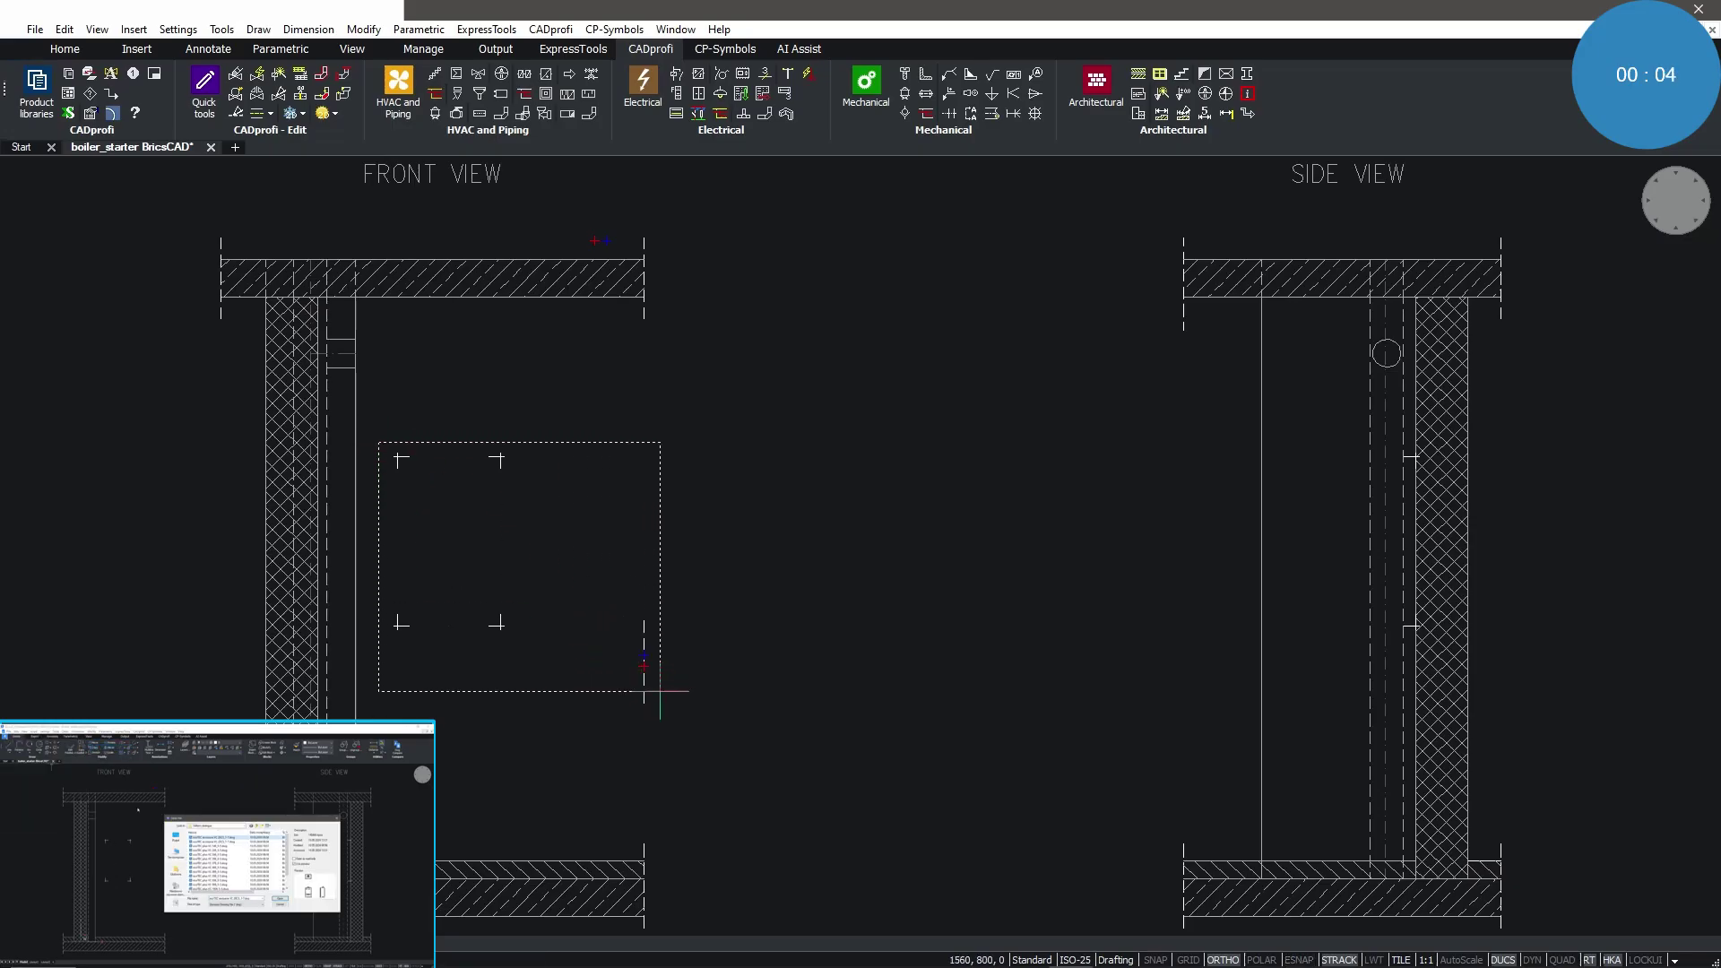
click(660, 695)
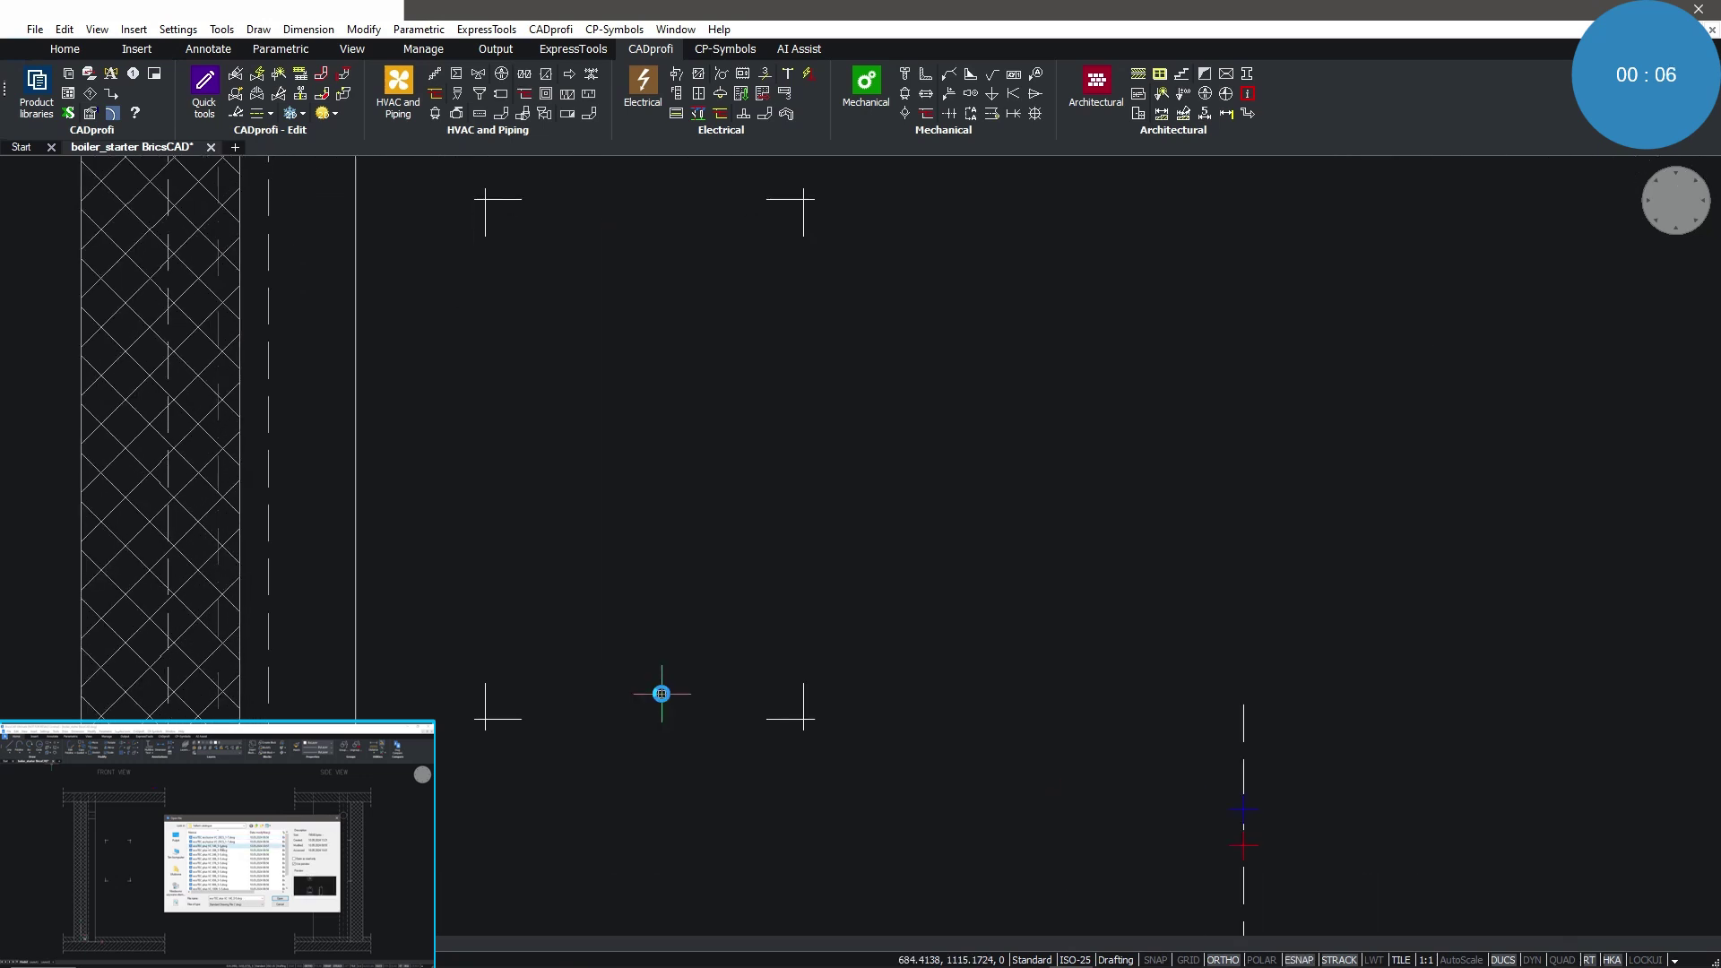
click(436, 114)
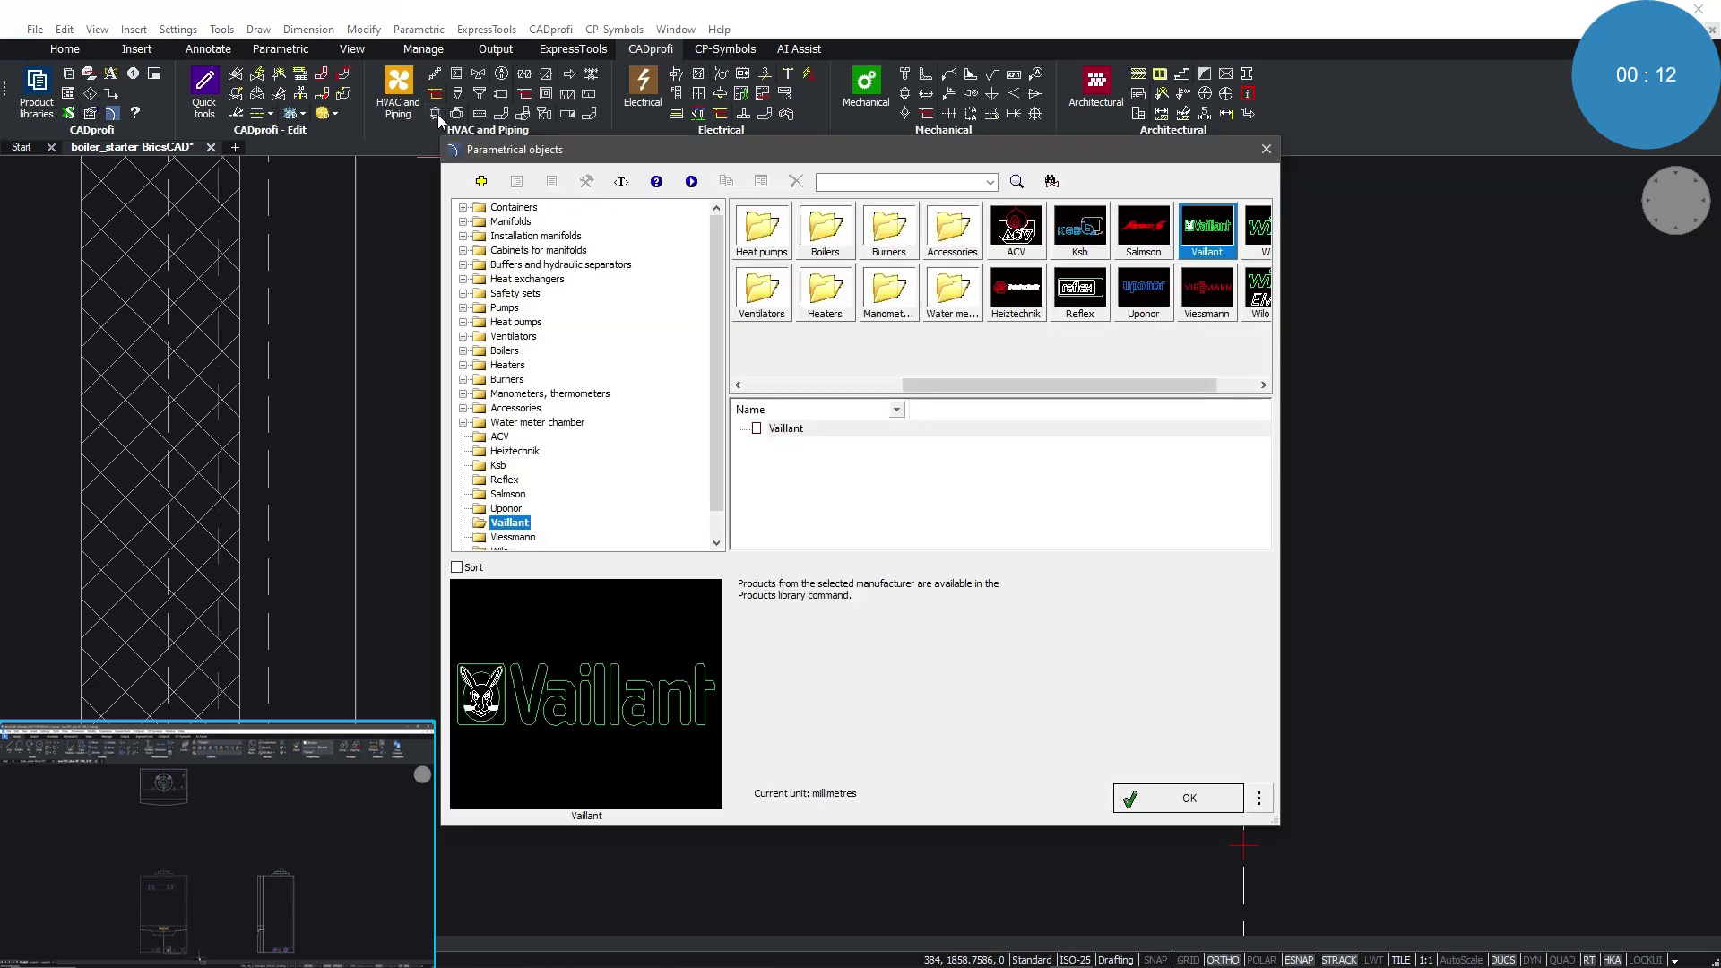
click(1156, 799)
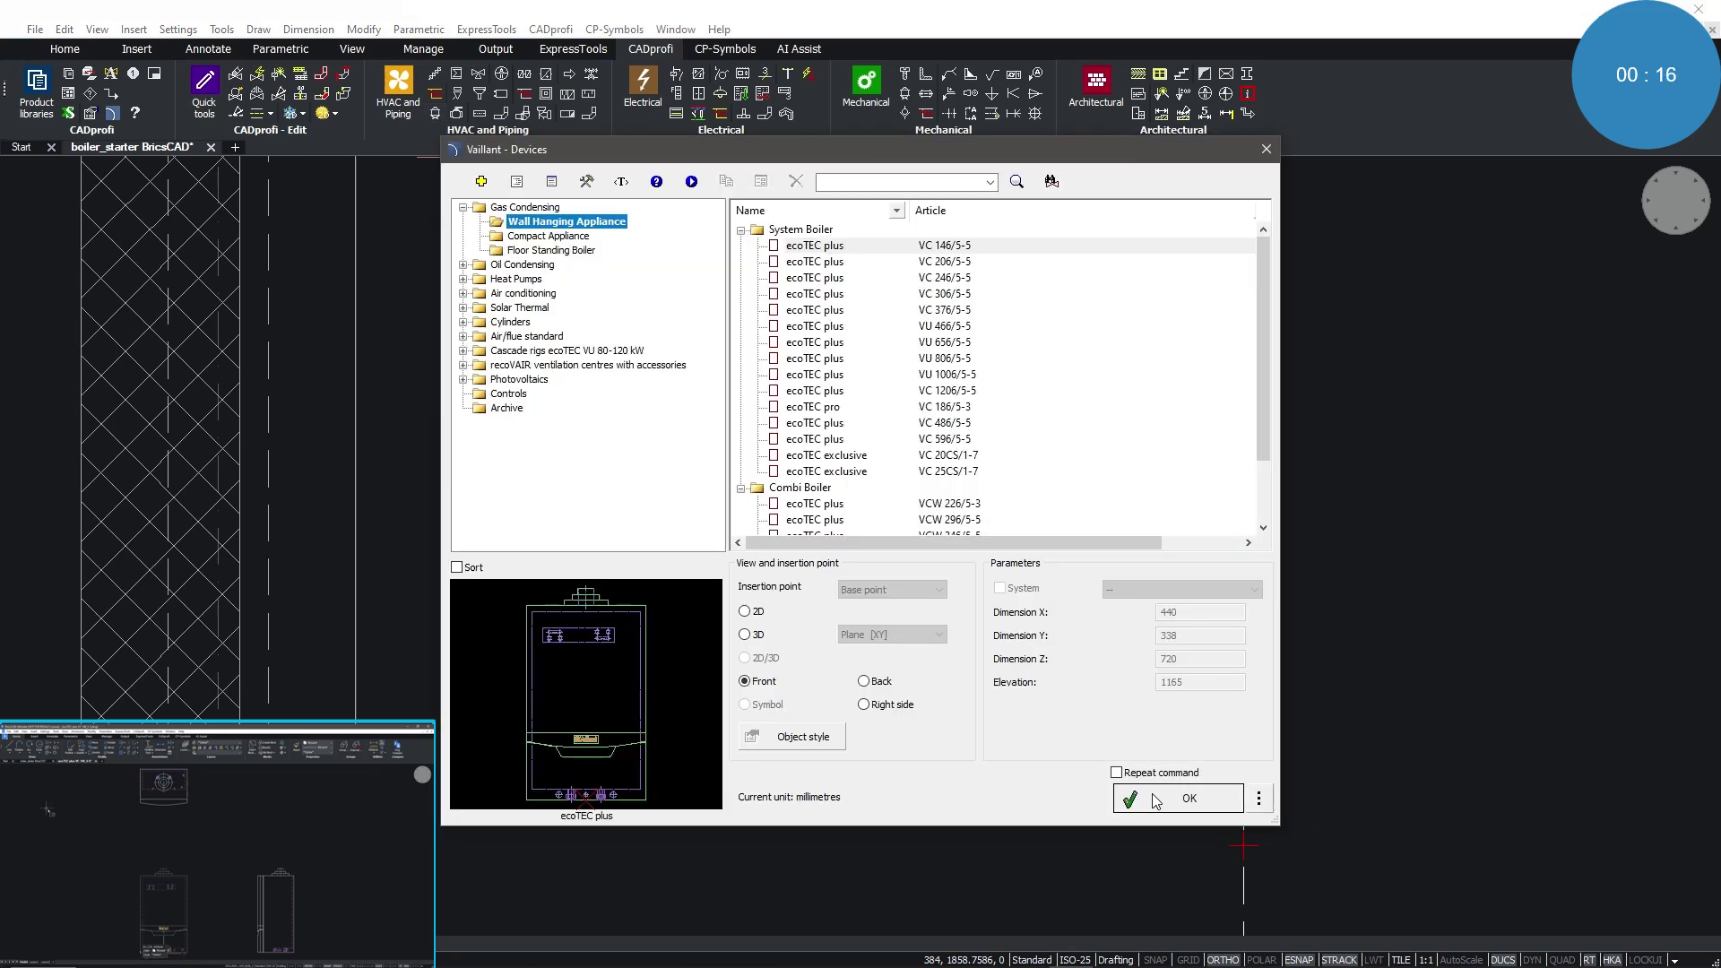
click(1156, 799)
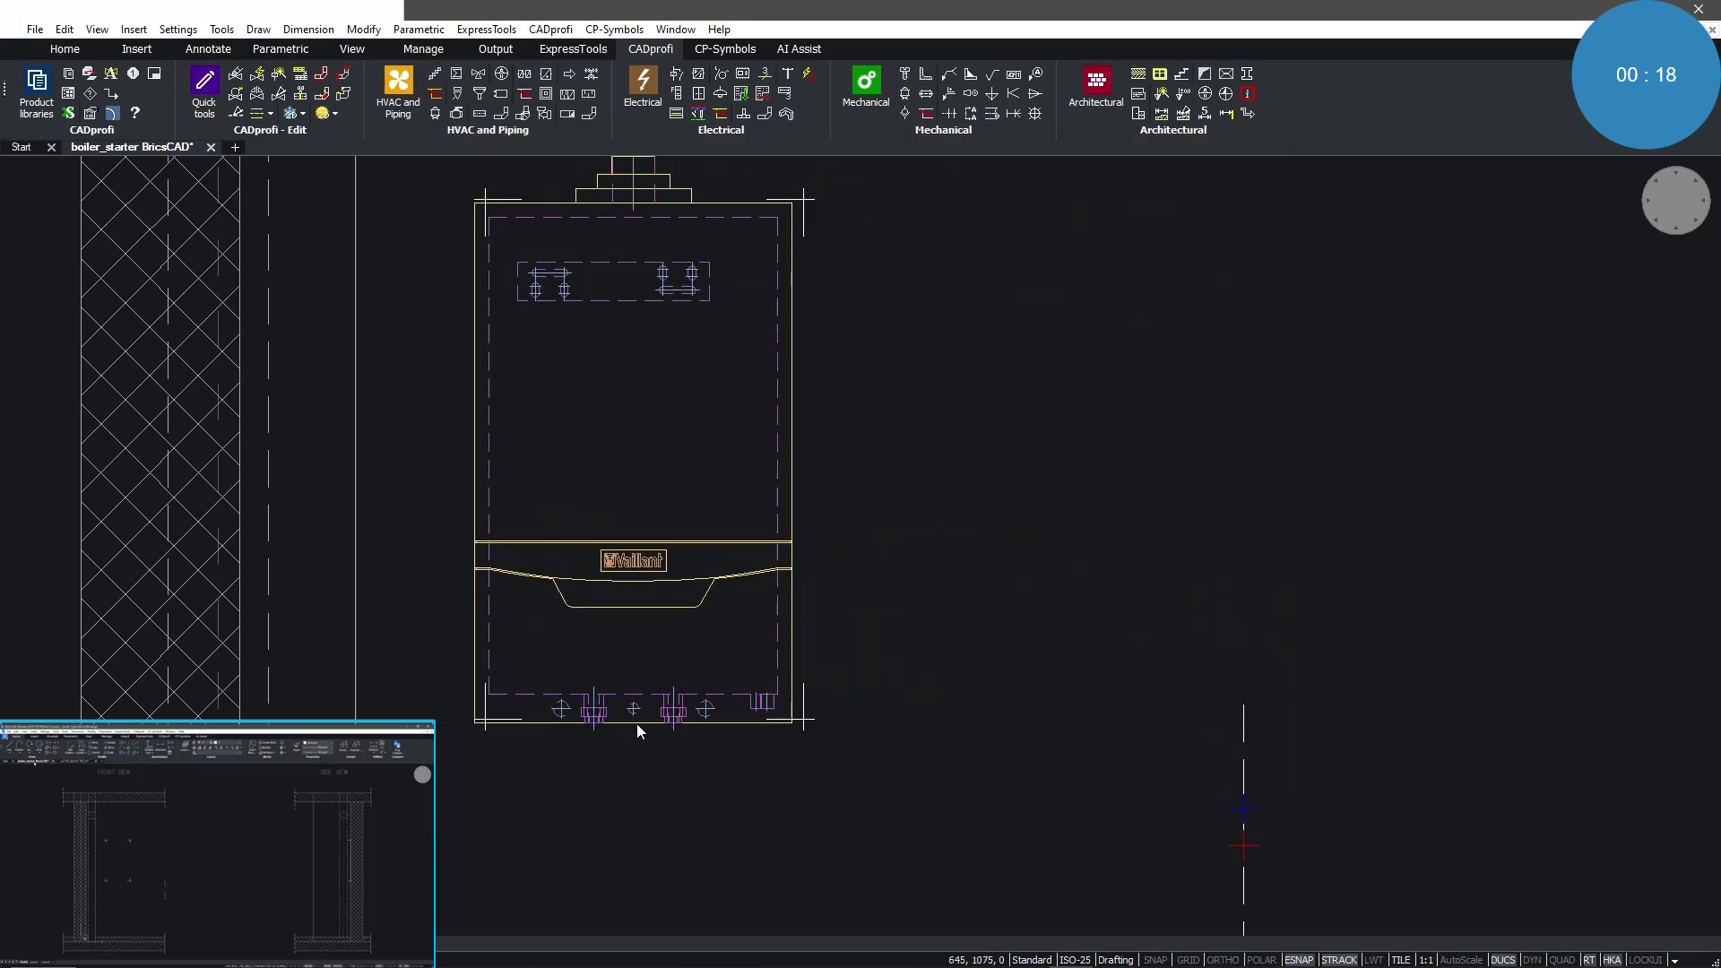
click(649, 723)
click(649, 723)
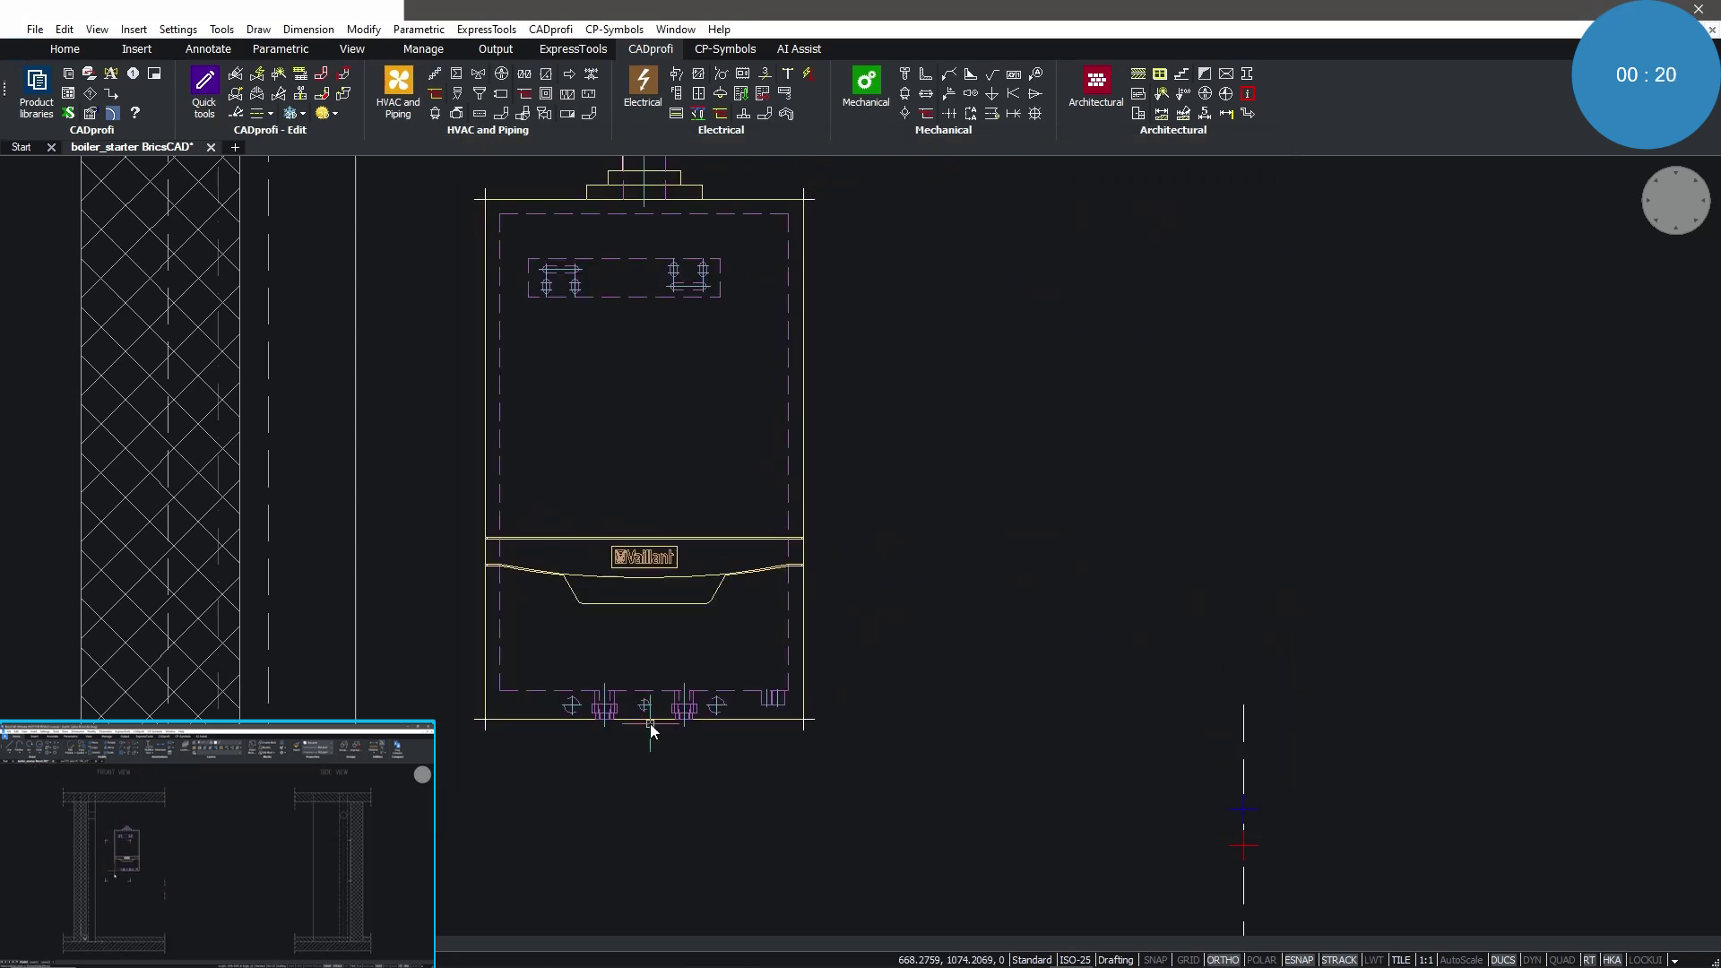
- Draw the supply and return pipes from the boiler's bottom connections to the red and blue marks on the dashed boundary line
click(610, 711)
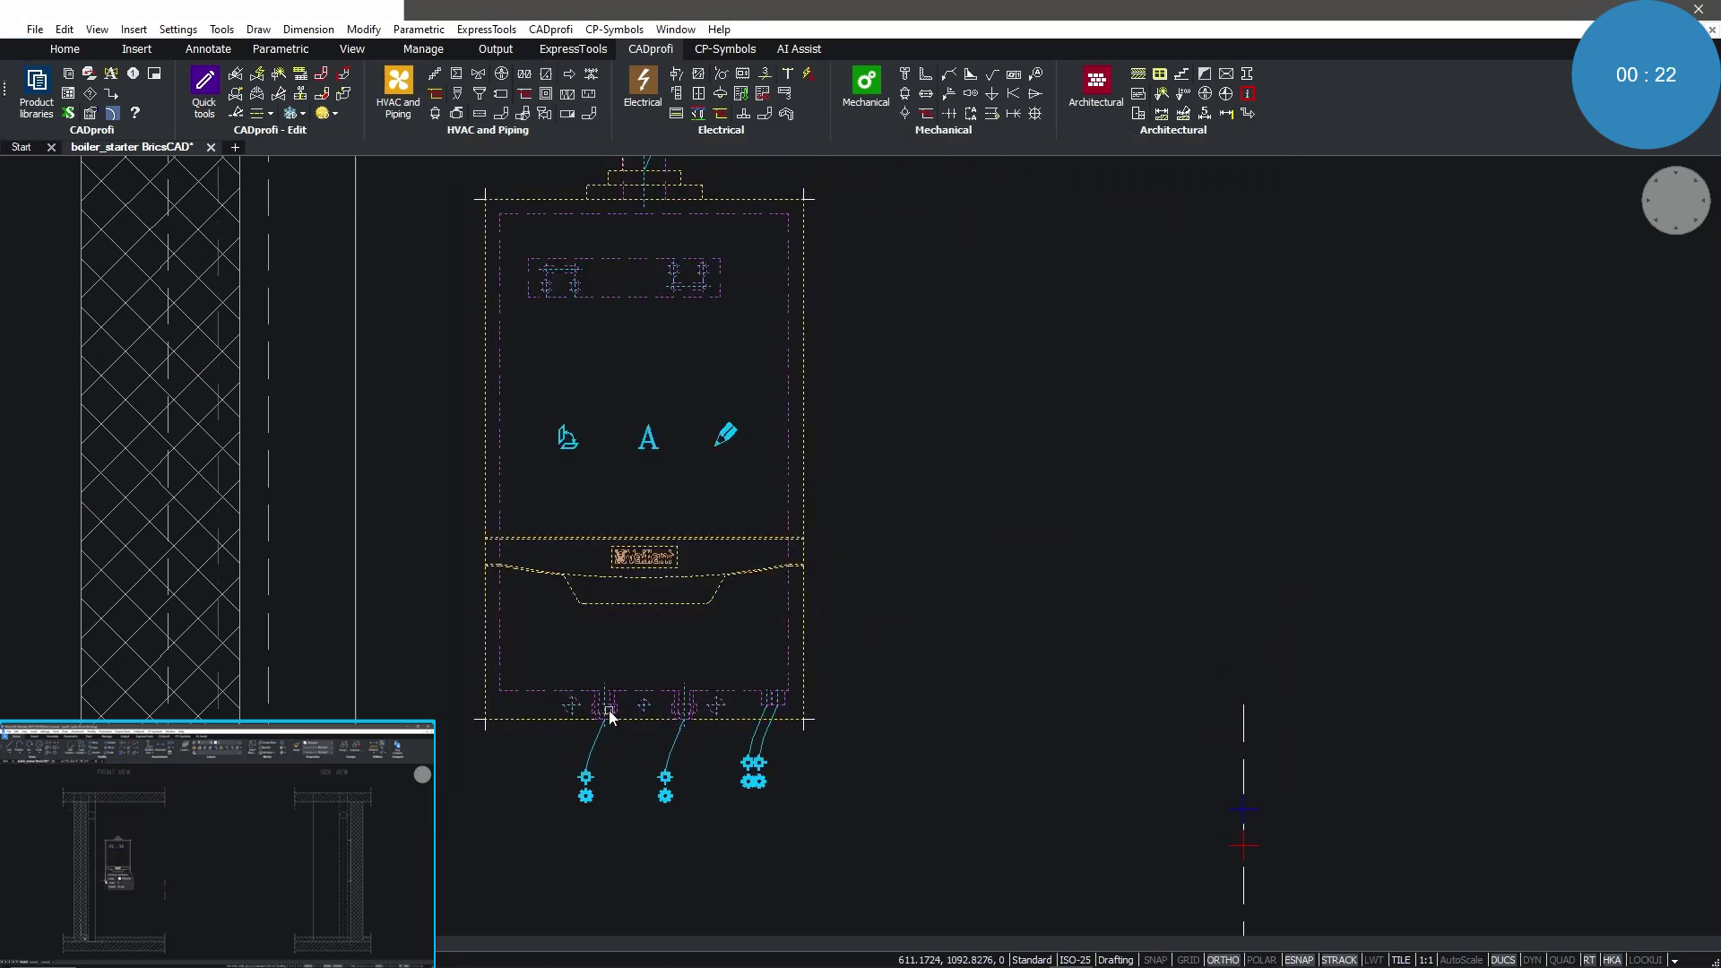
click(587, 779)
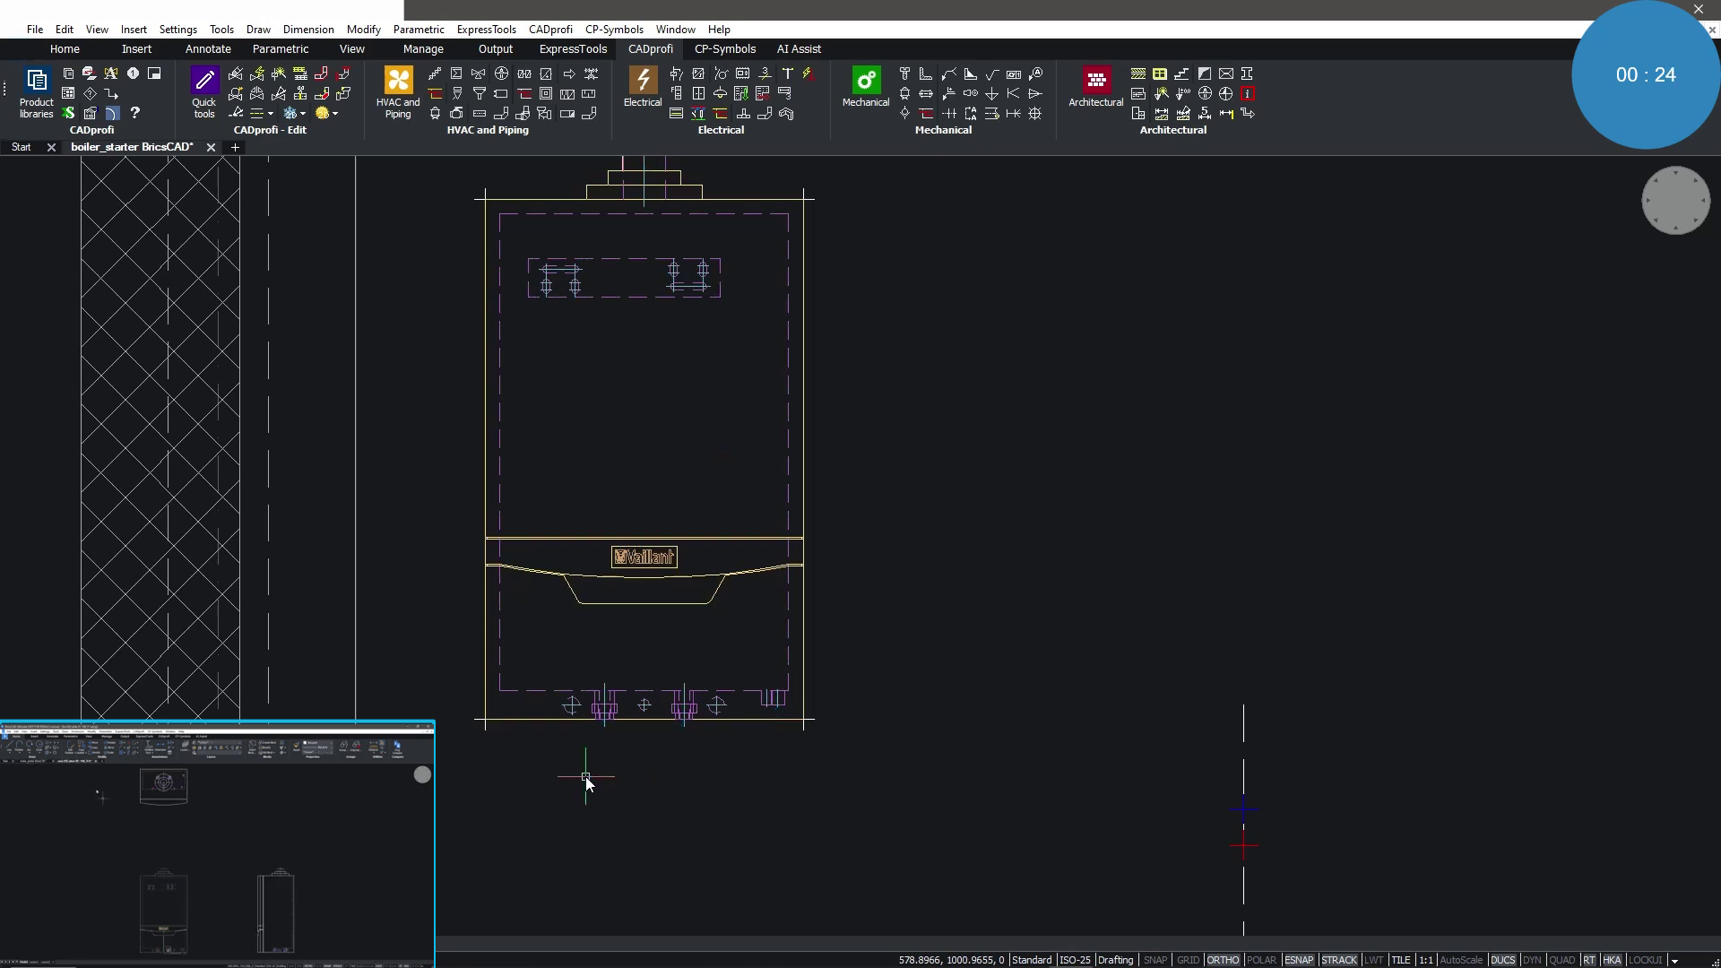
click(1241, 851)
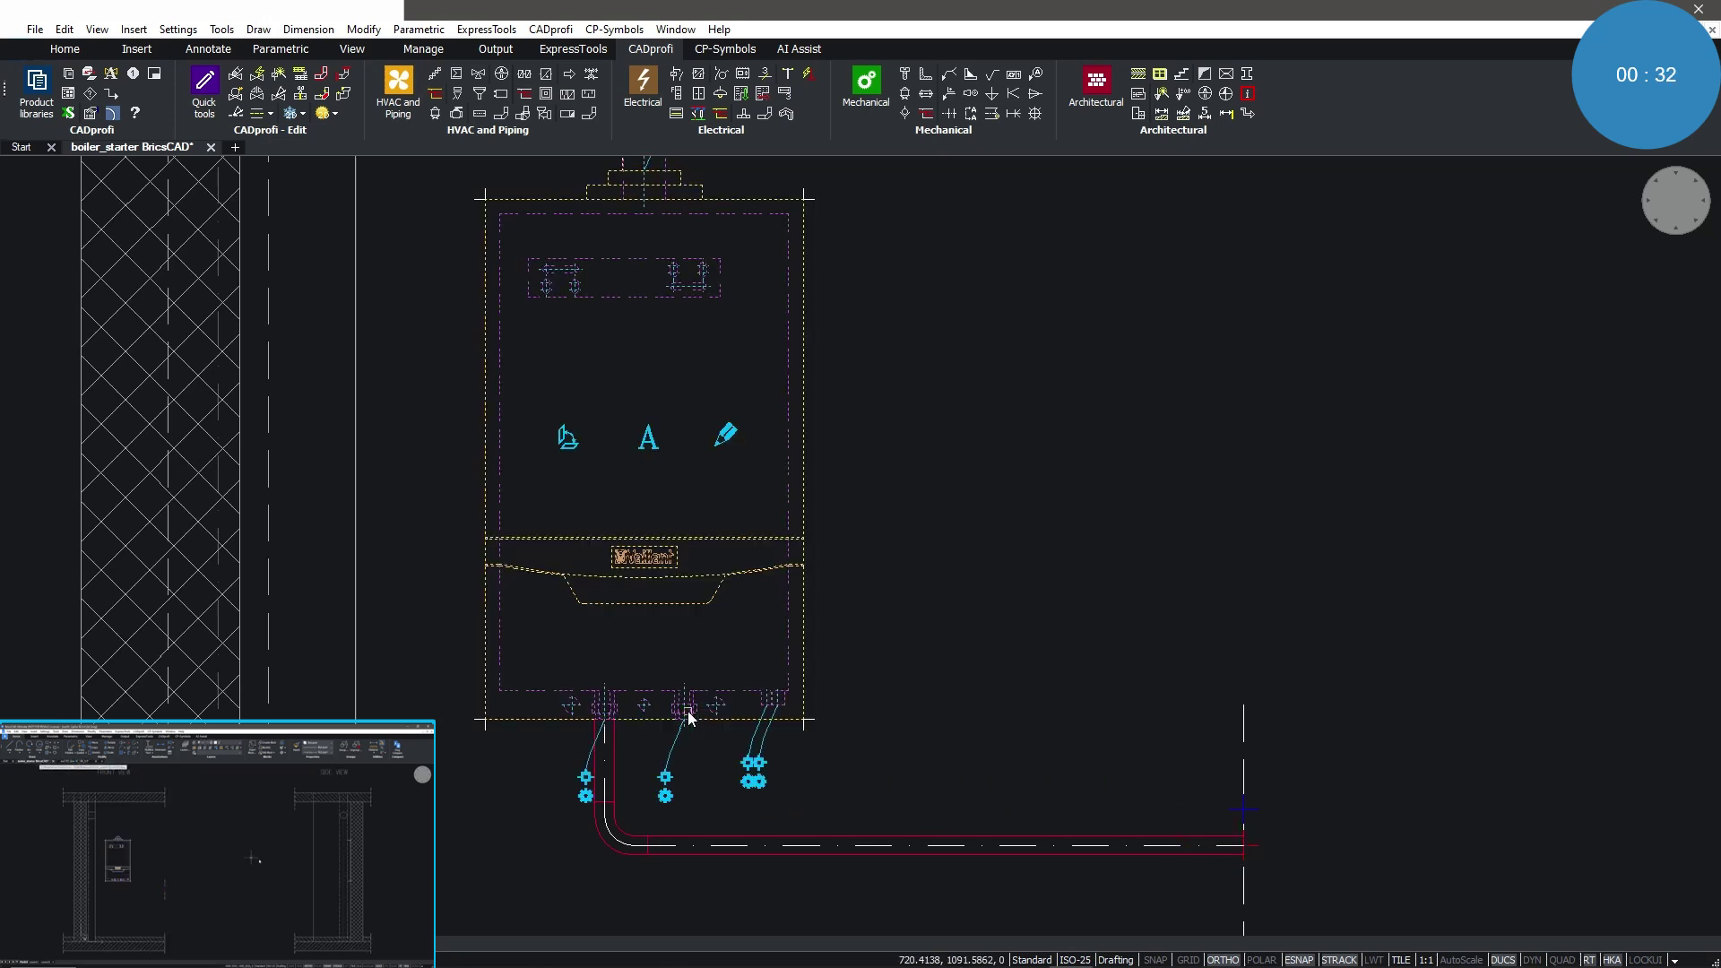
click(665, 782)
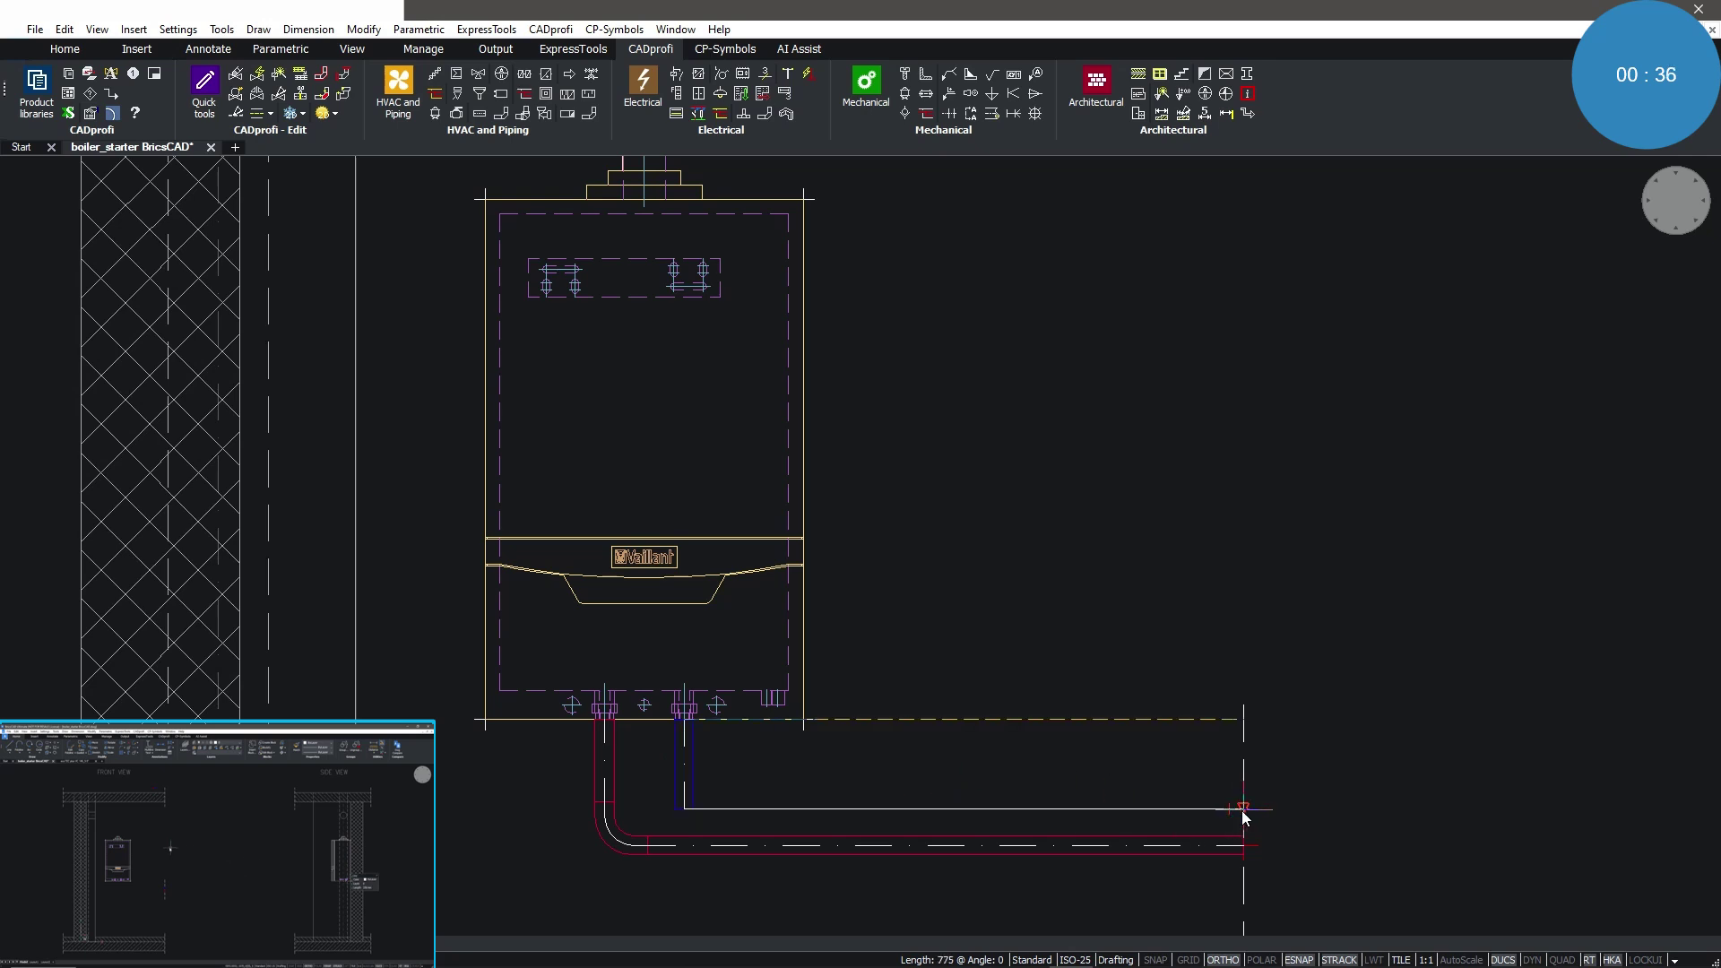
click(1241, 810)
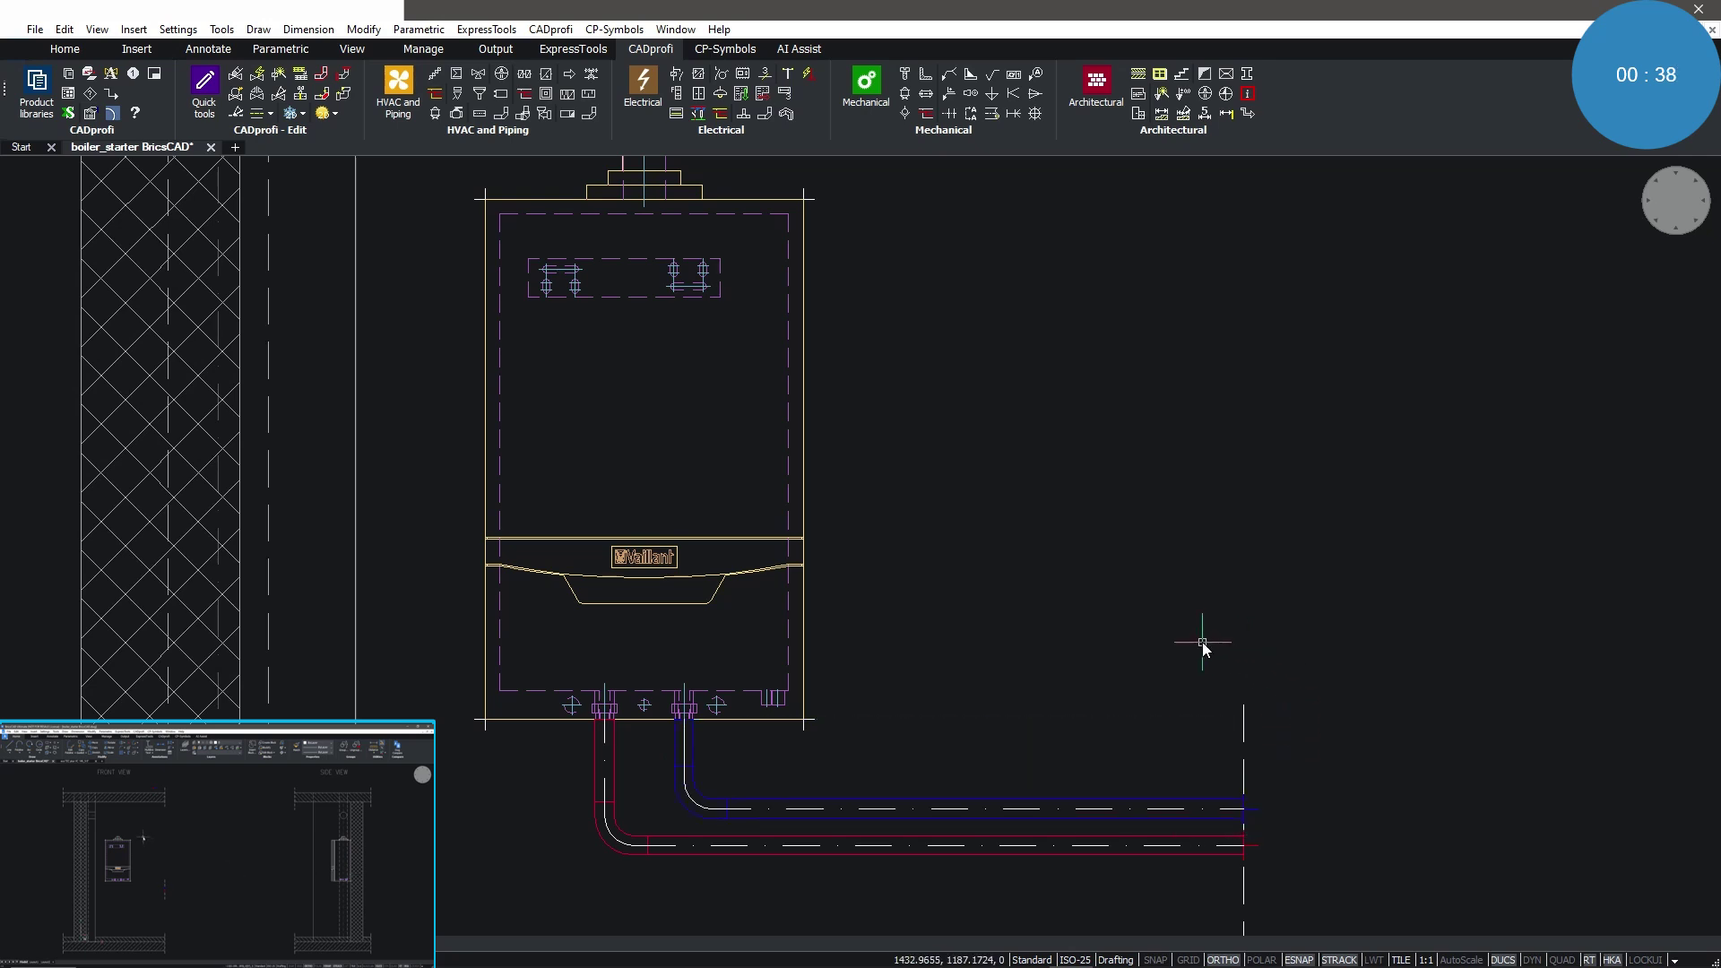
- Draw a supply riser from the red mark above the ceiling to the horizontal supply pipe, copying that pipe's dimensions and joining with a tee
scroll(1203, 642, down, 3)
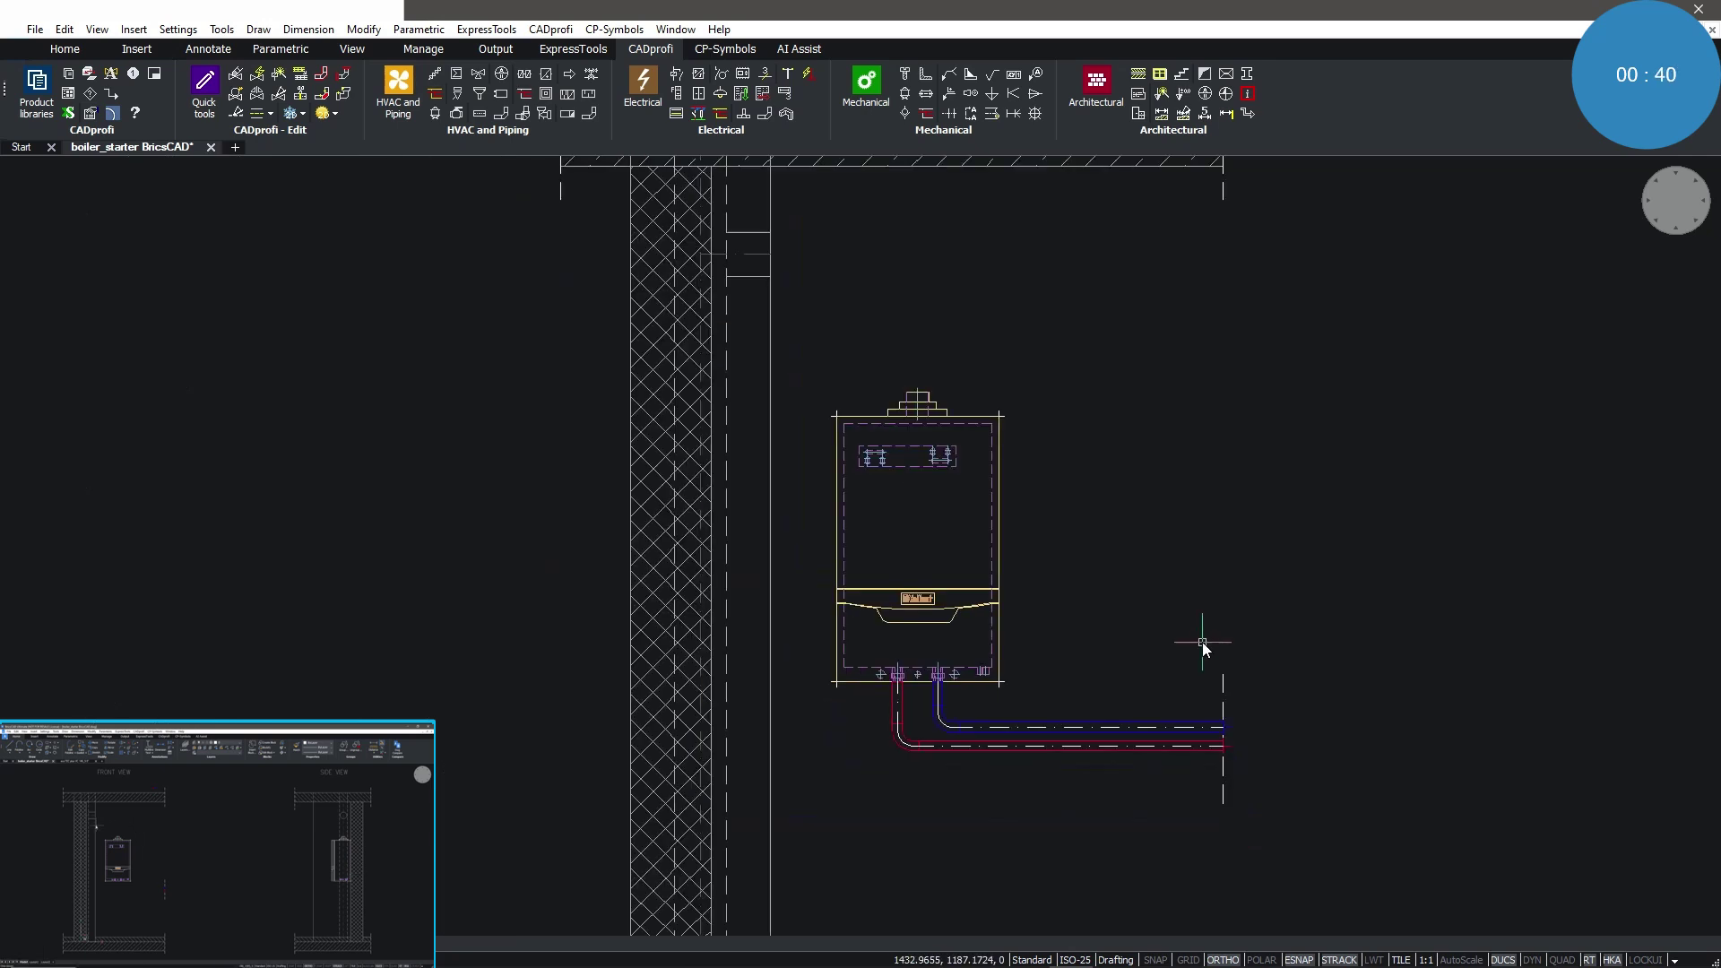
middle_drag(1170, 381, 1148, 518)
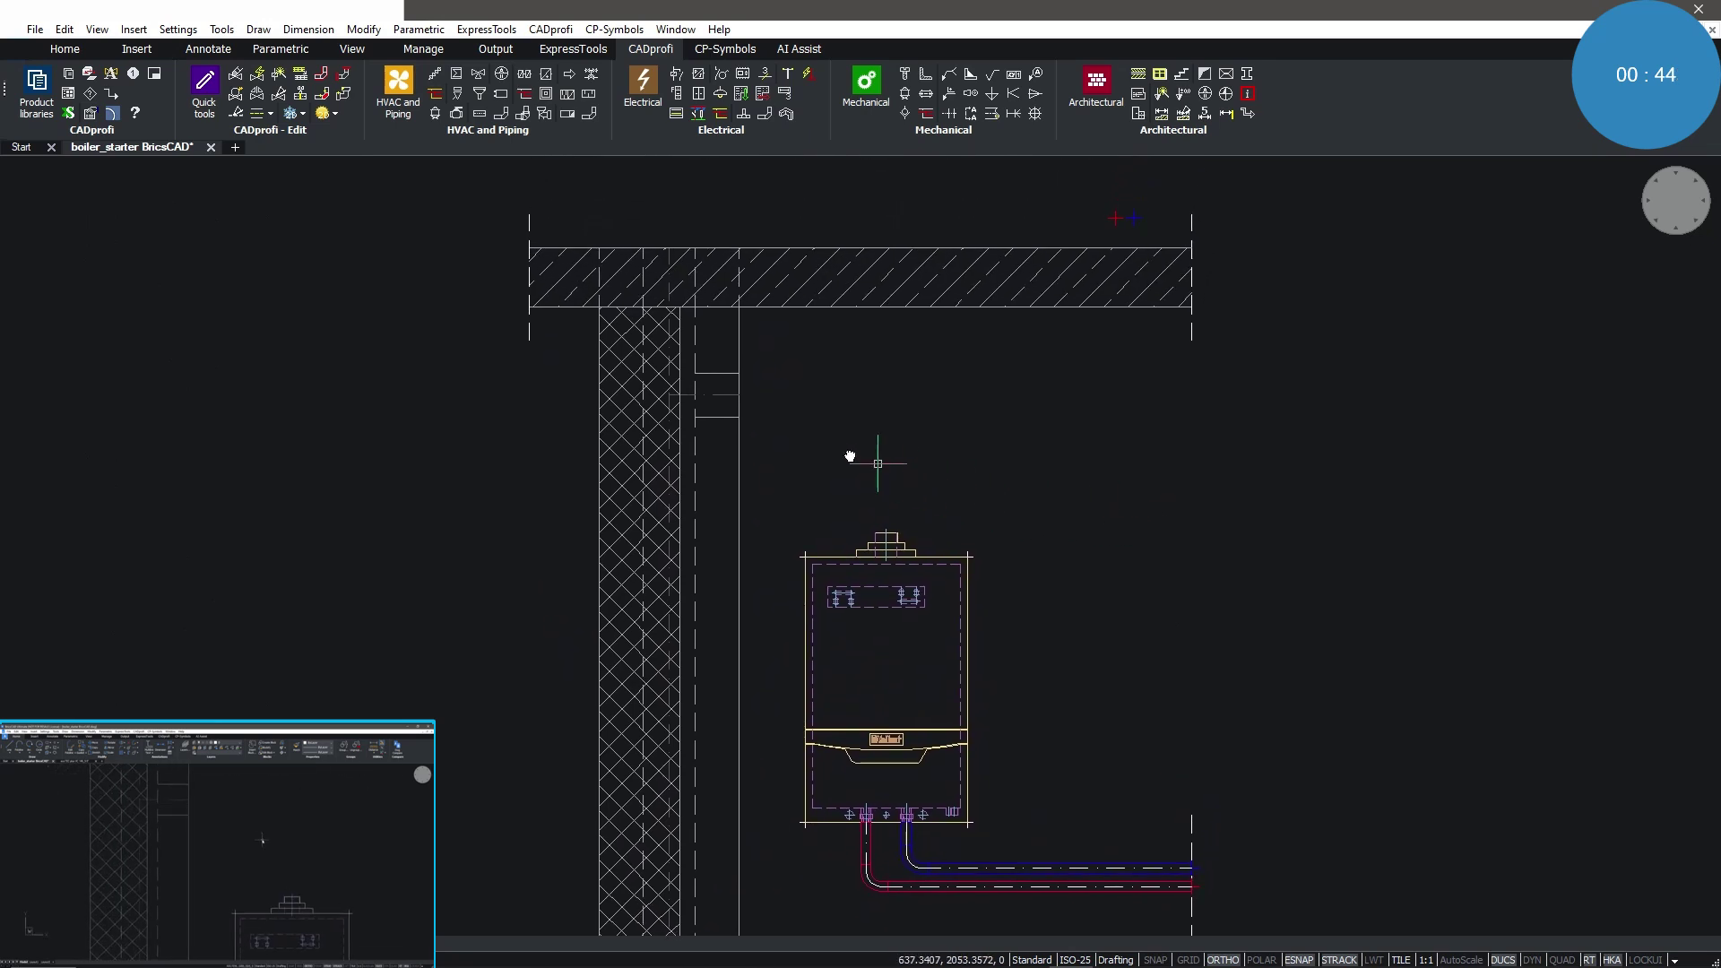
click(480, 115)
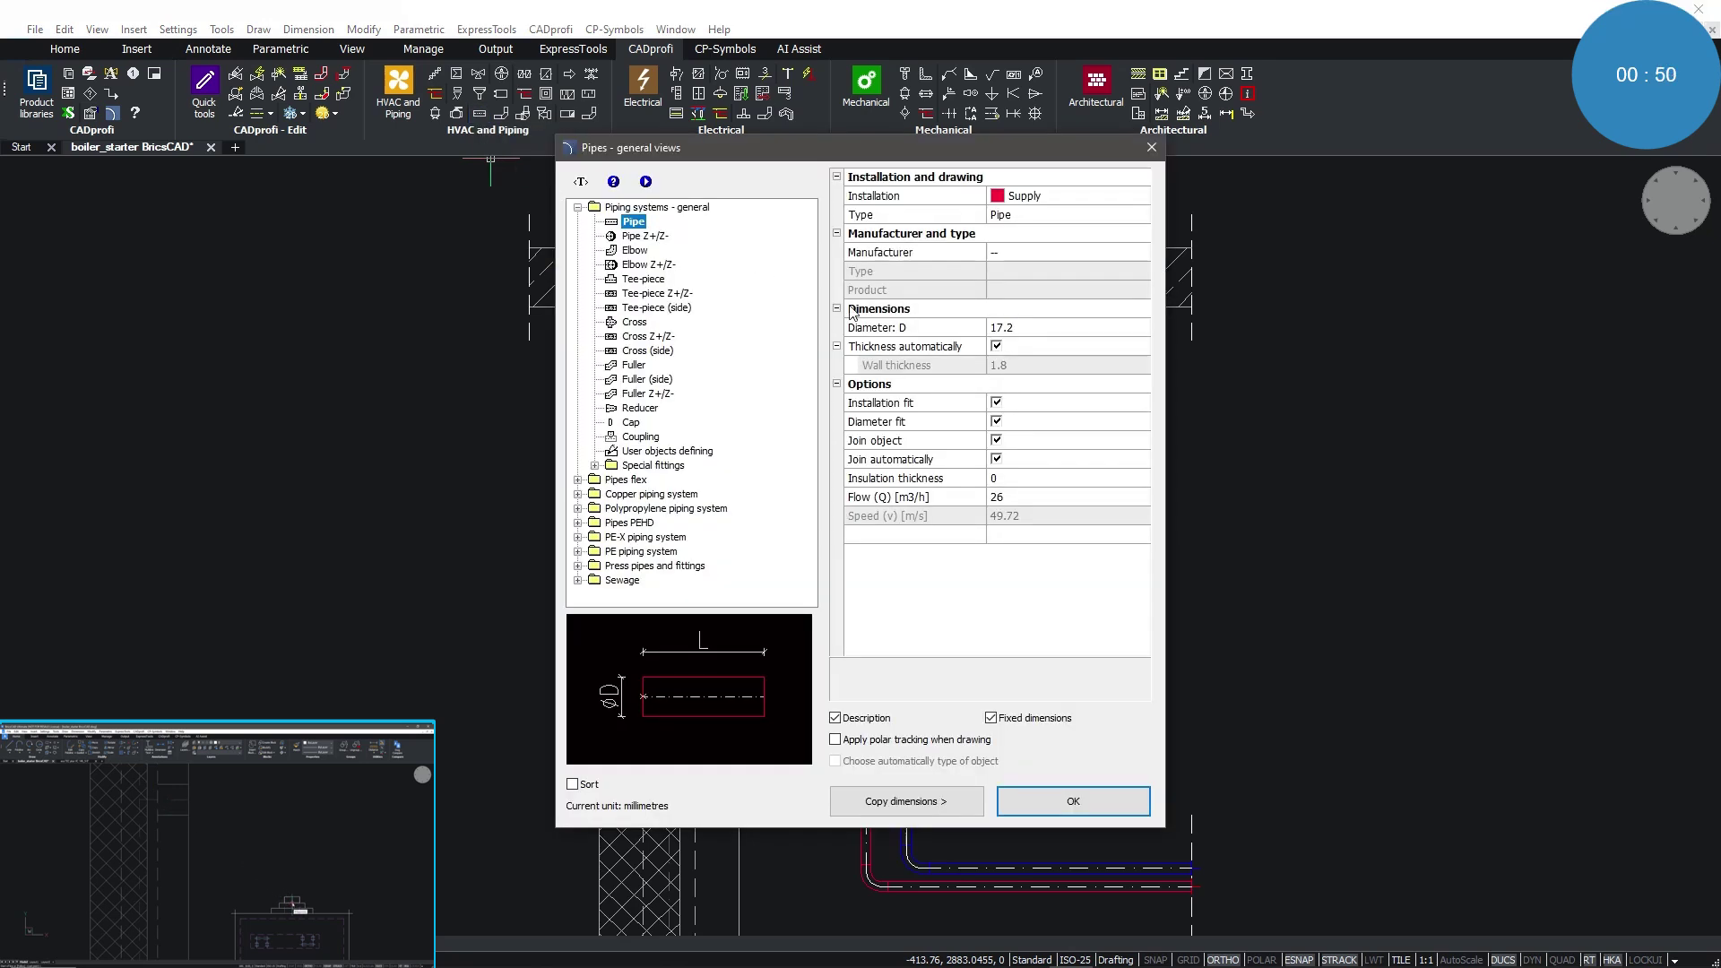
click(1031, 800)
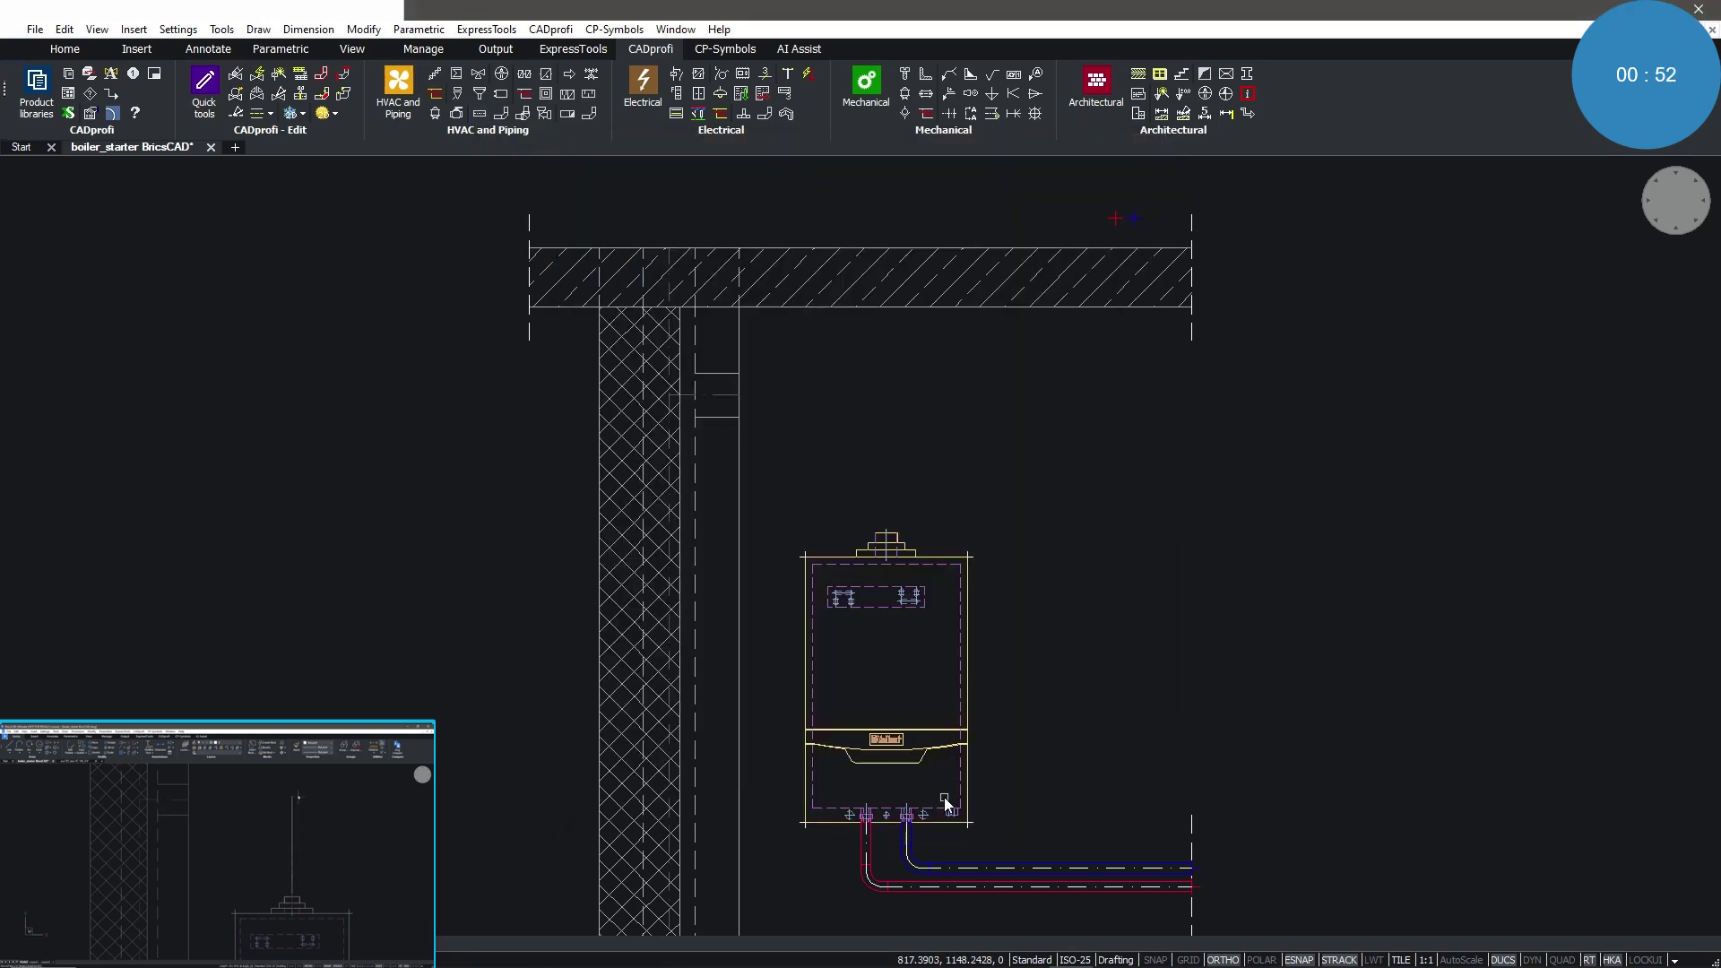
click(1047, 884)
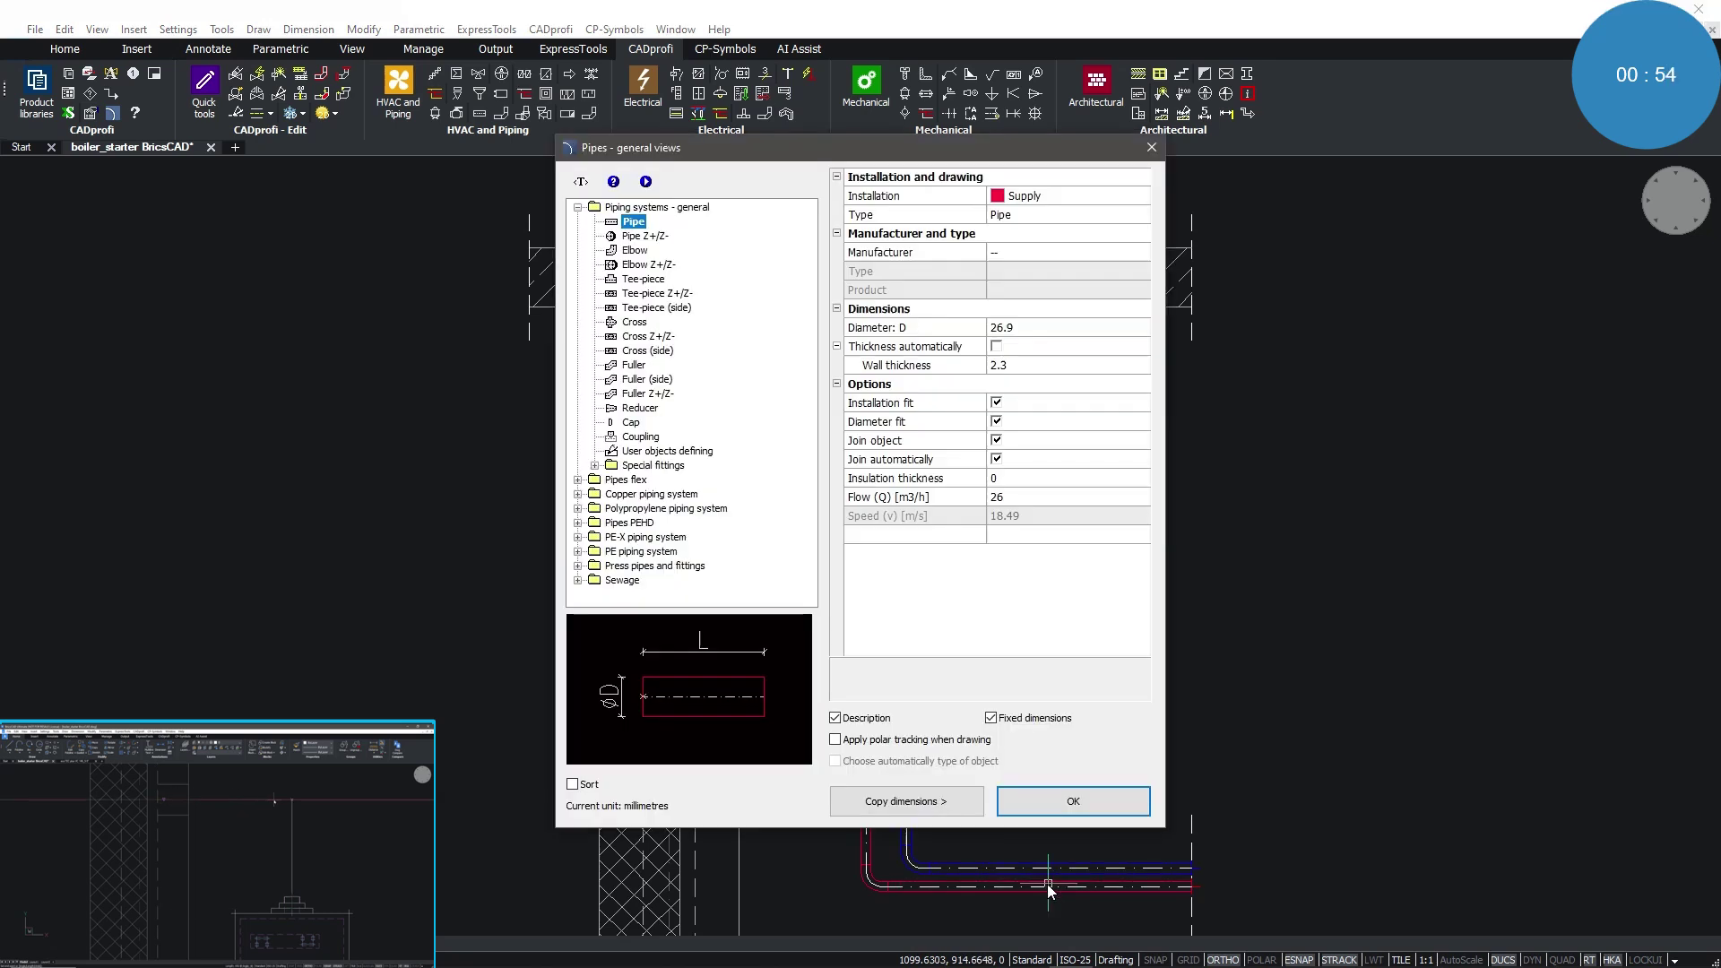
click(1071, 804)
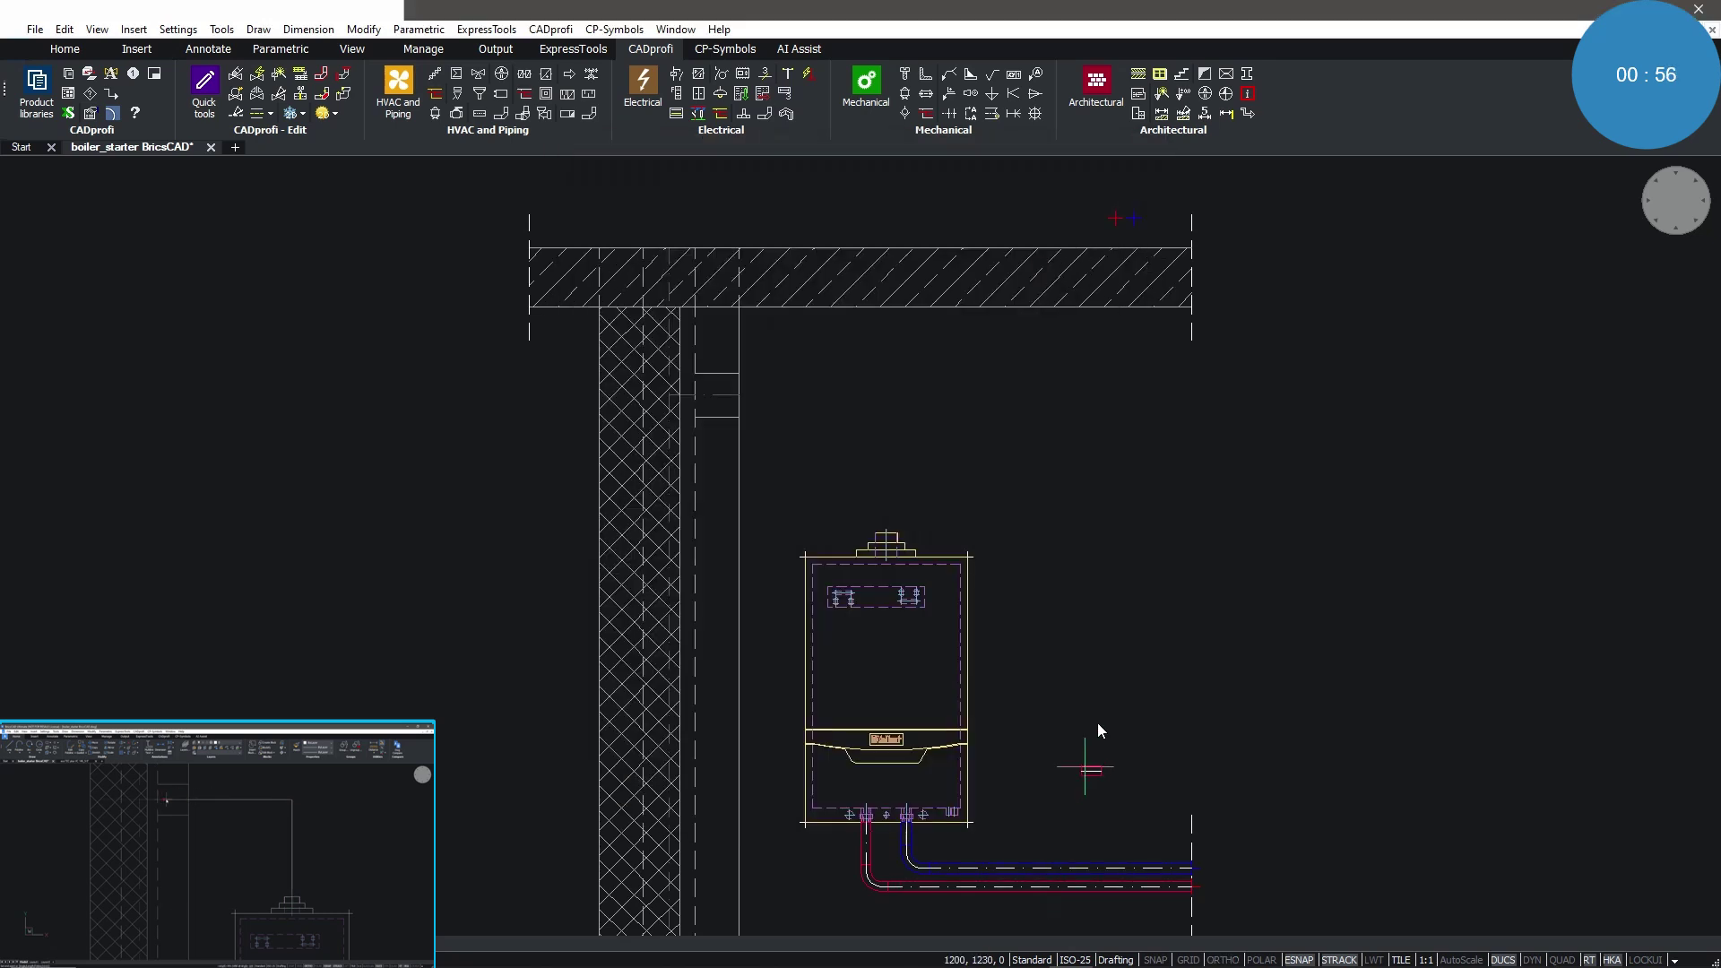
click(1115, 219)
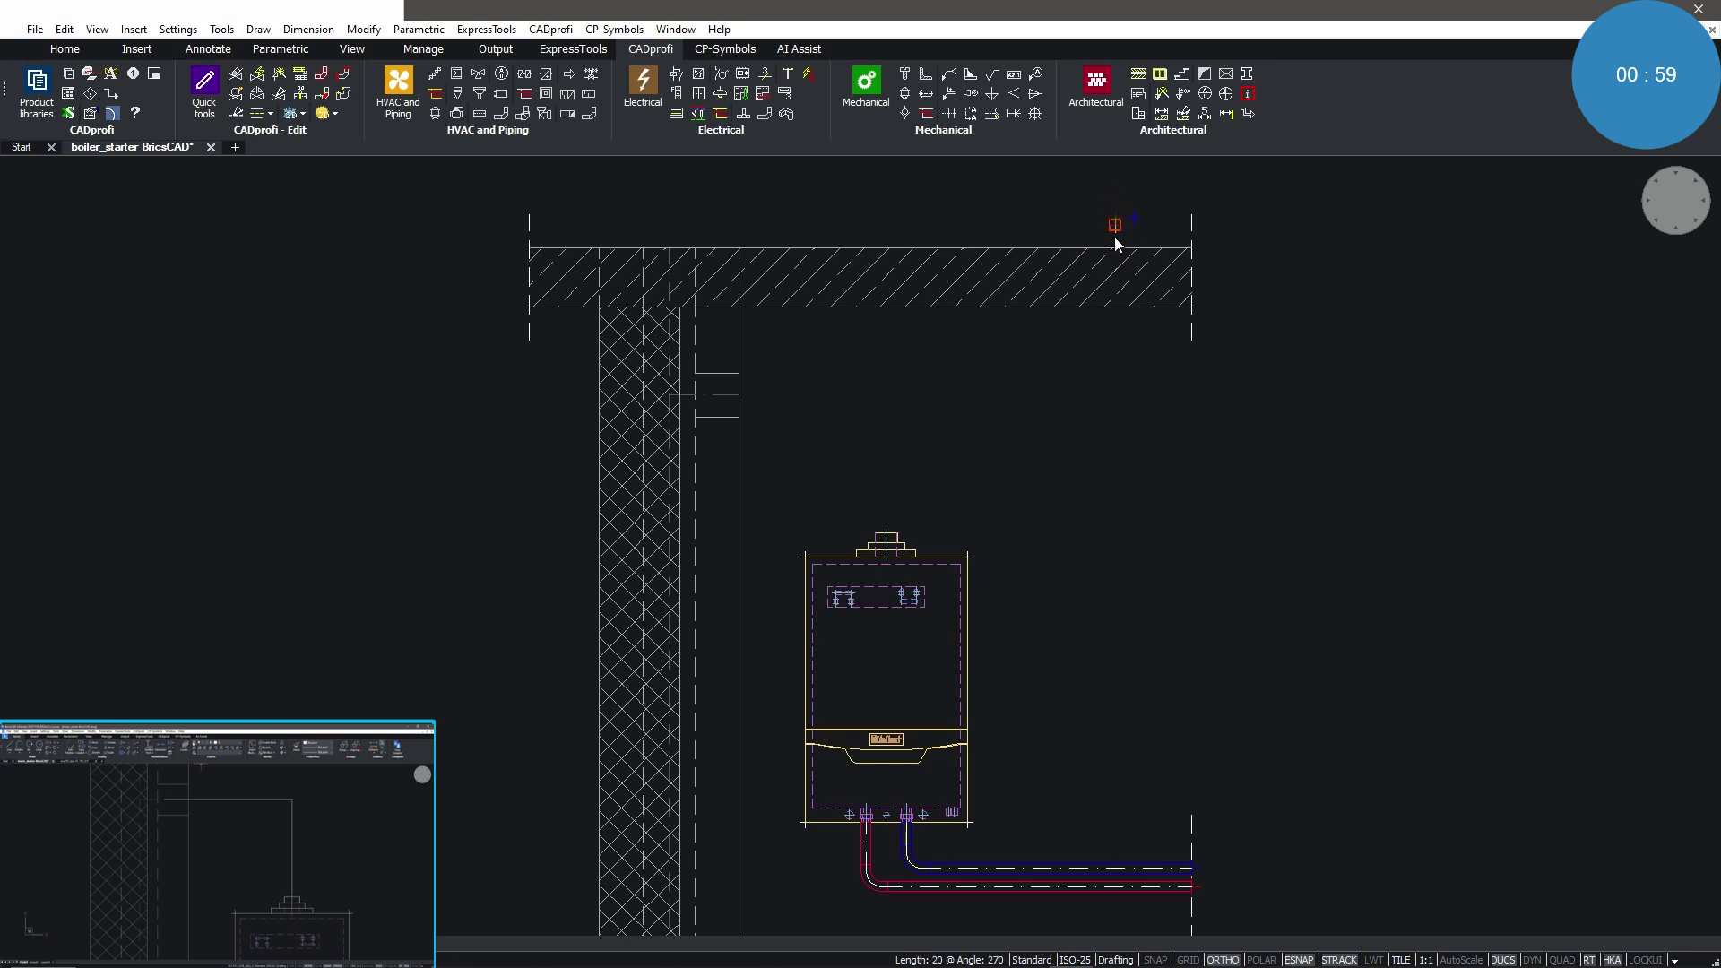
click(1121, 884)
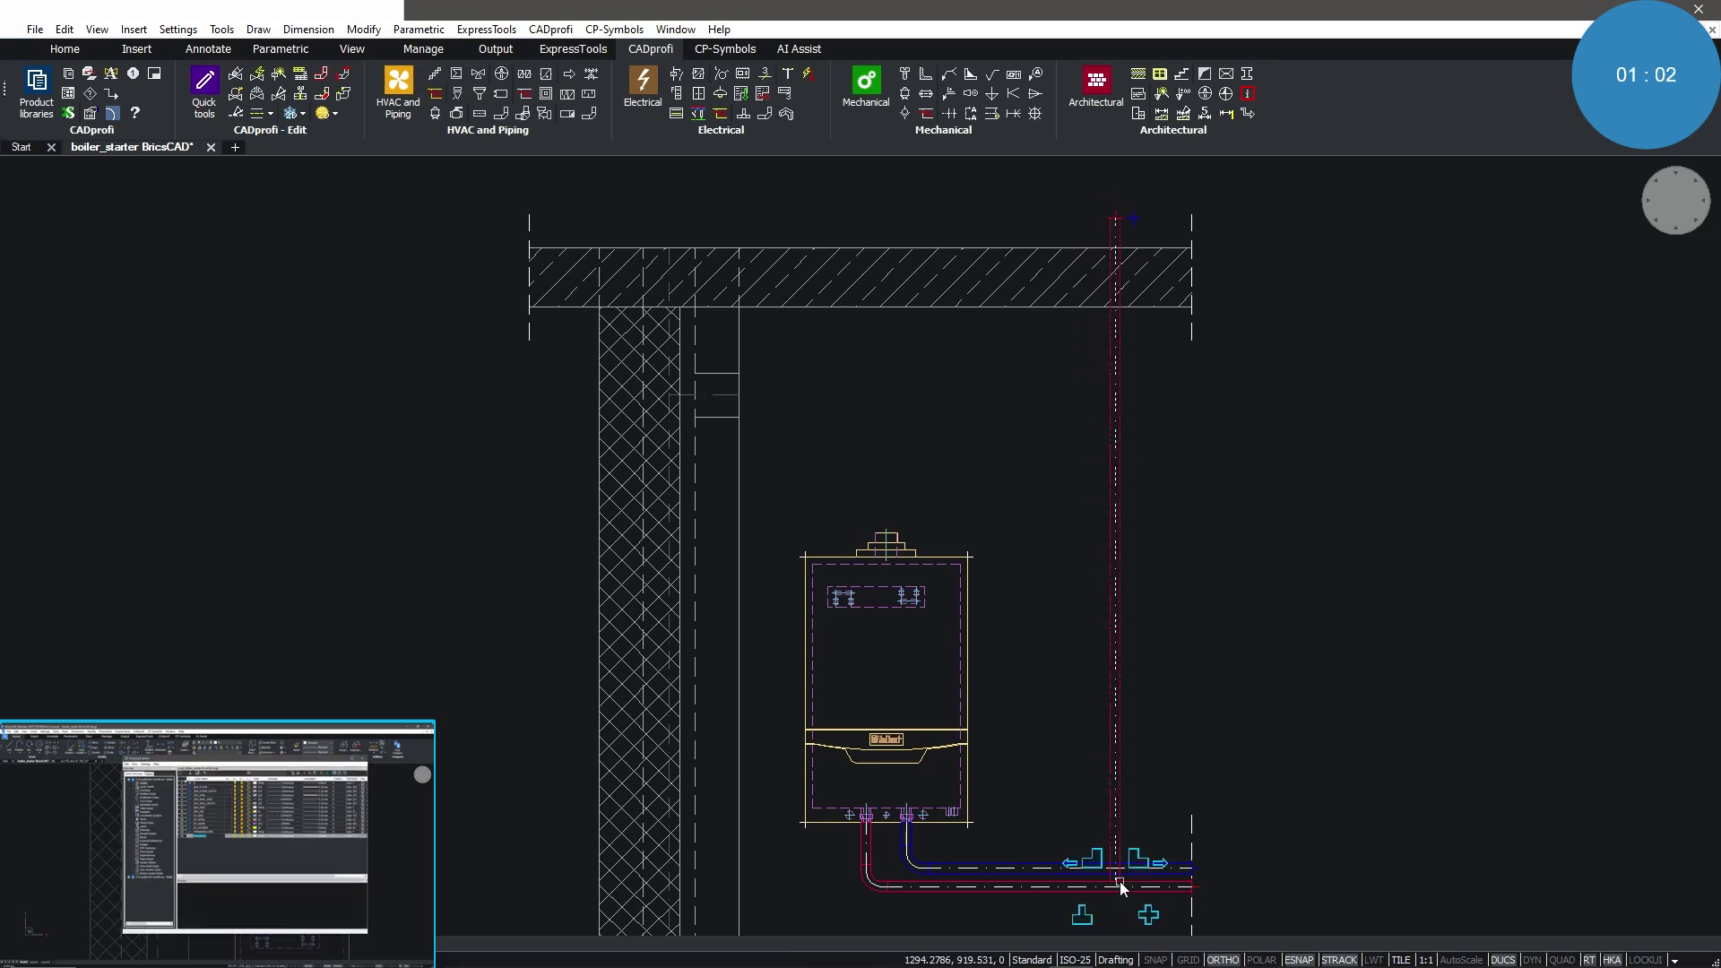
click(1089, 920)
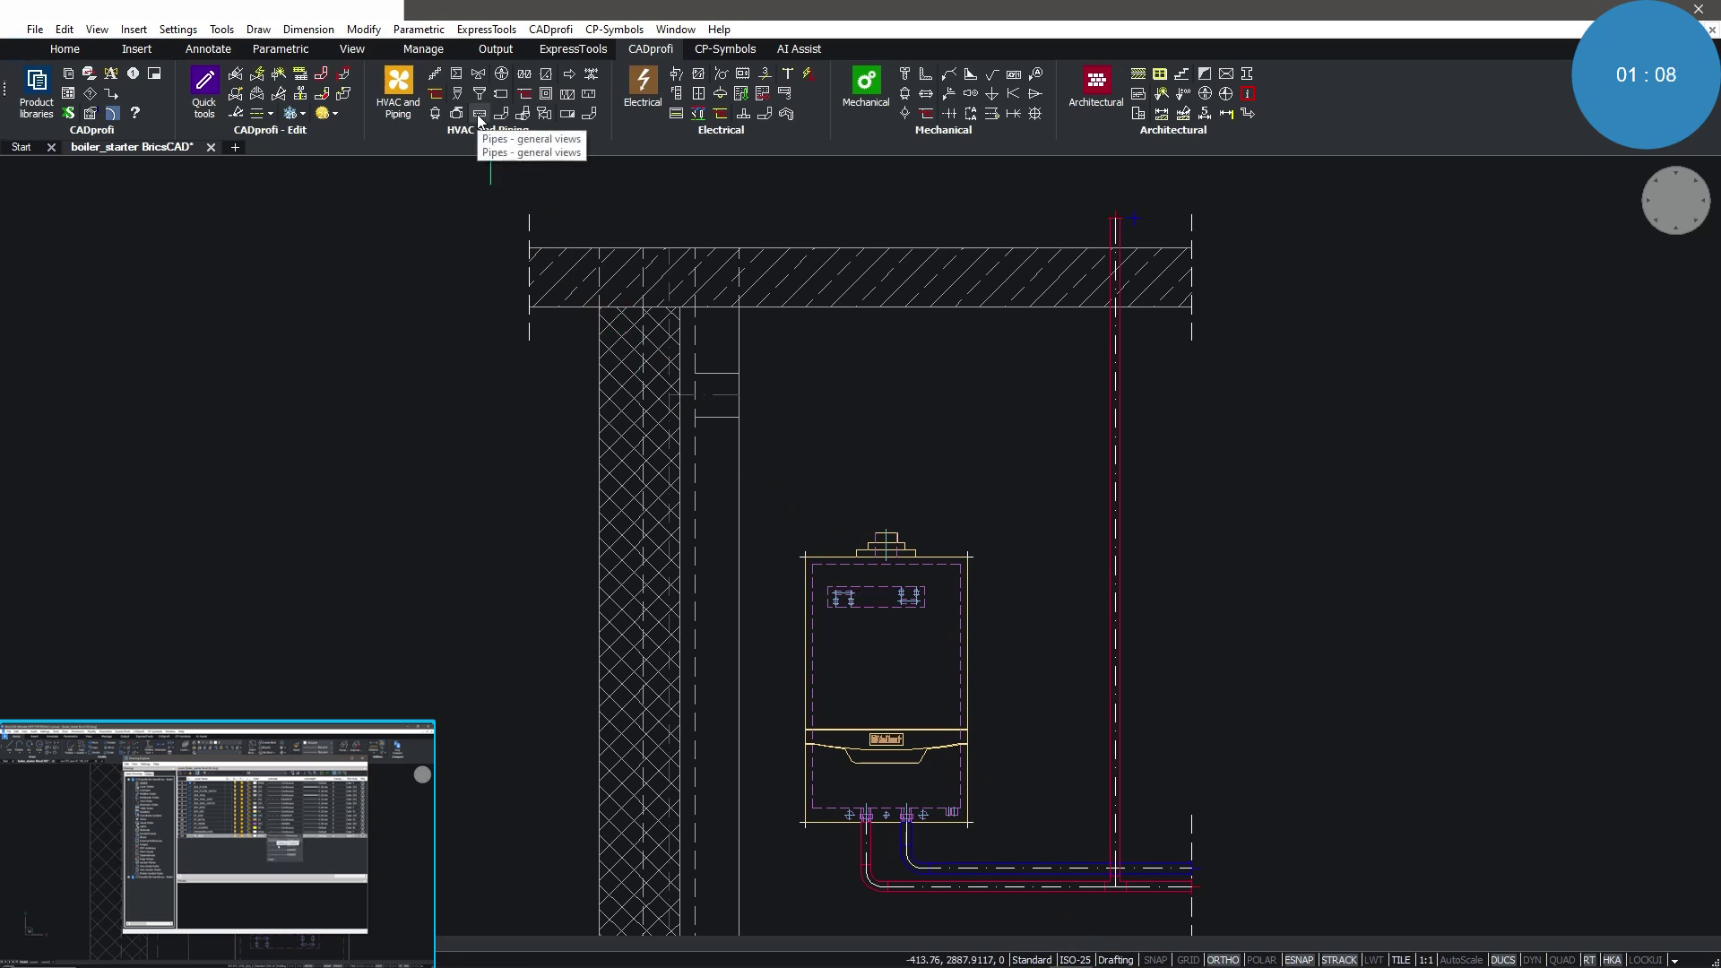
- Draw a return riser with the Return installation from the blue mark above the ceiling to the horizontal return pipe, joining it with a tee
click(479, 115)
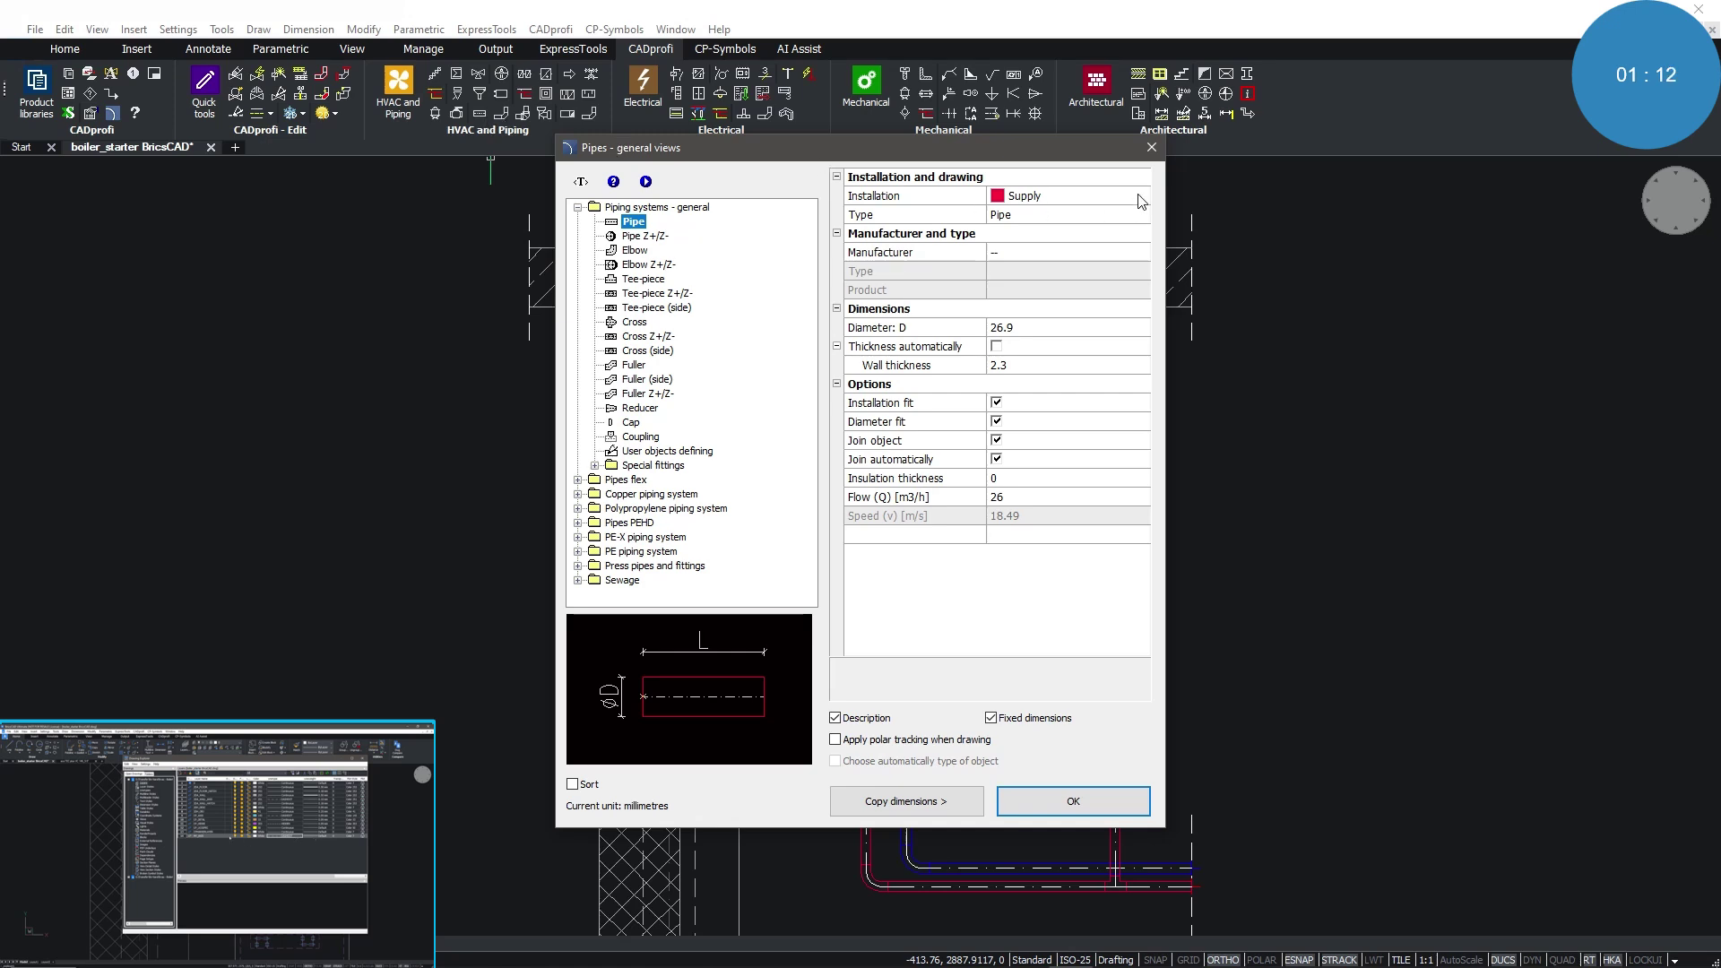
click(1141, 195)
click(1141, 195)
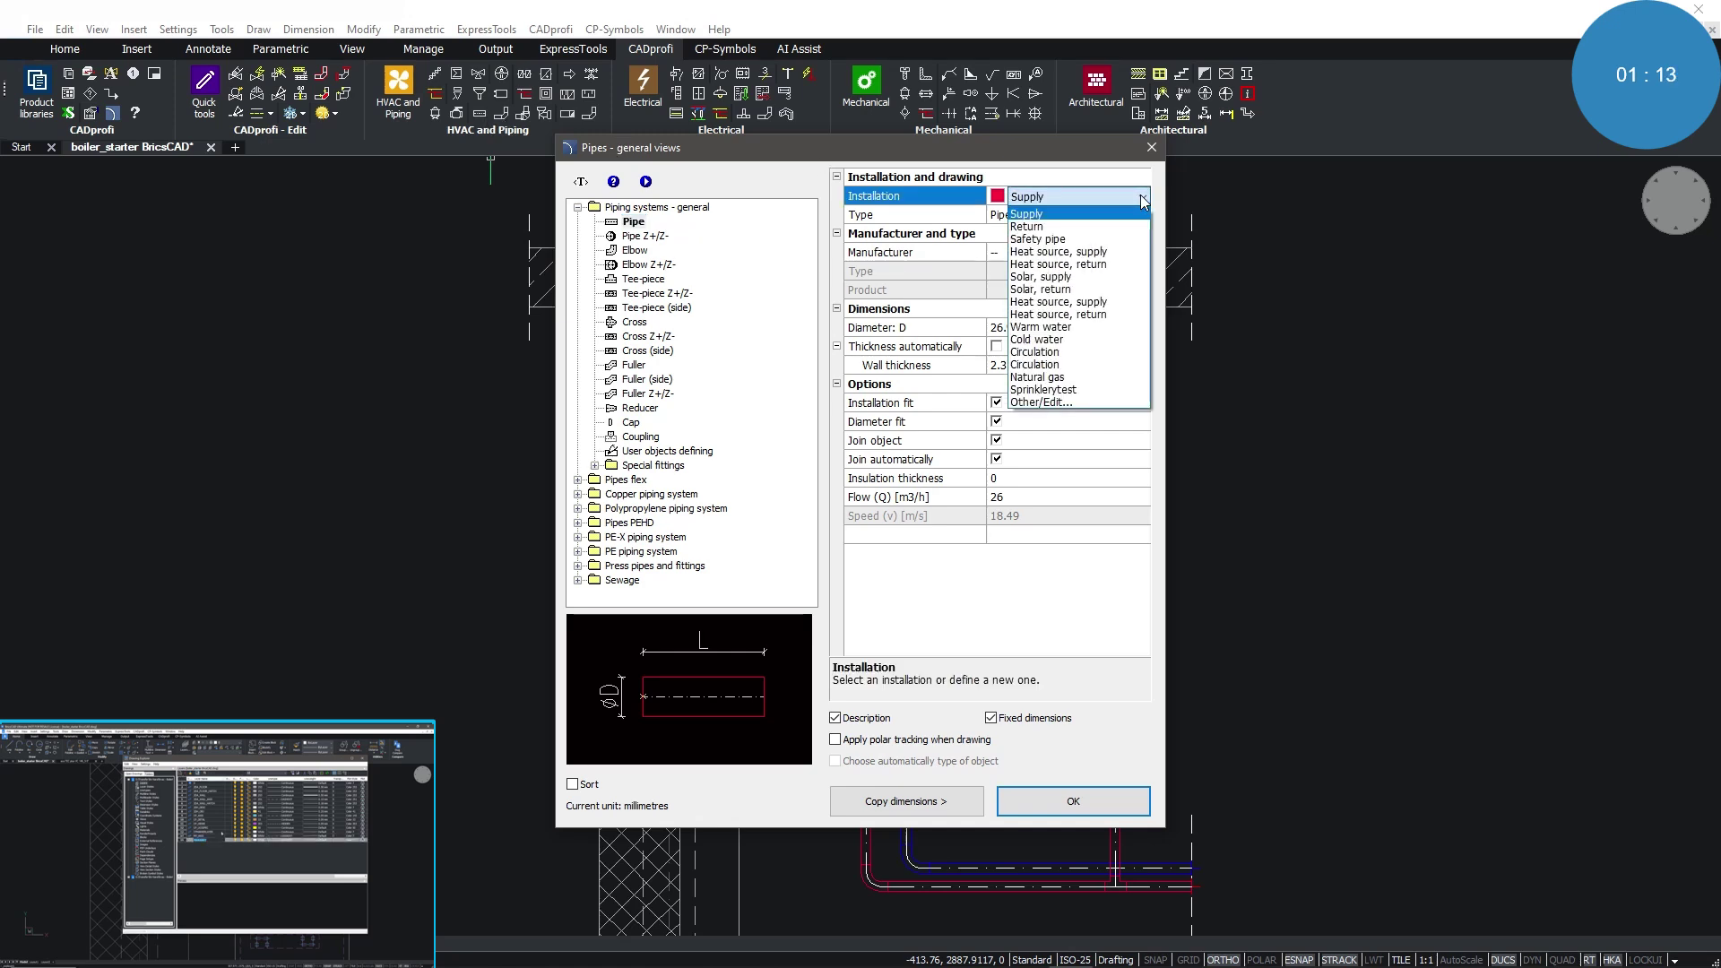
click(1079, 227)
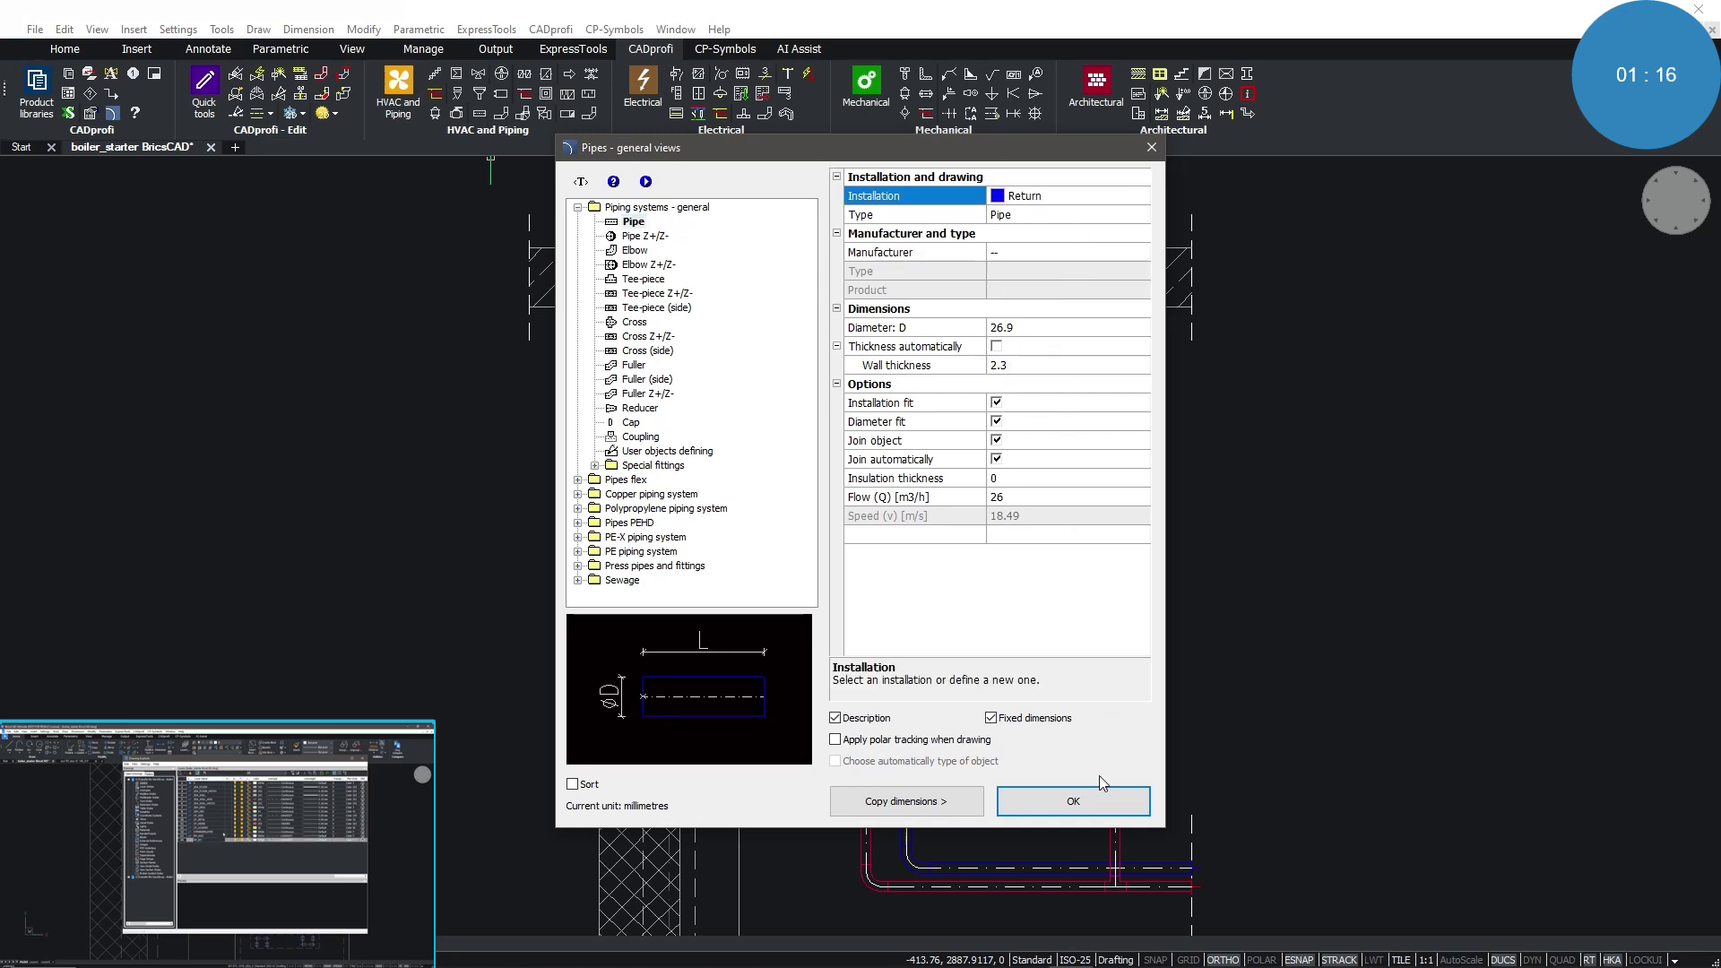
click(1099, 804)
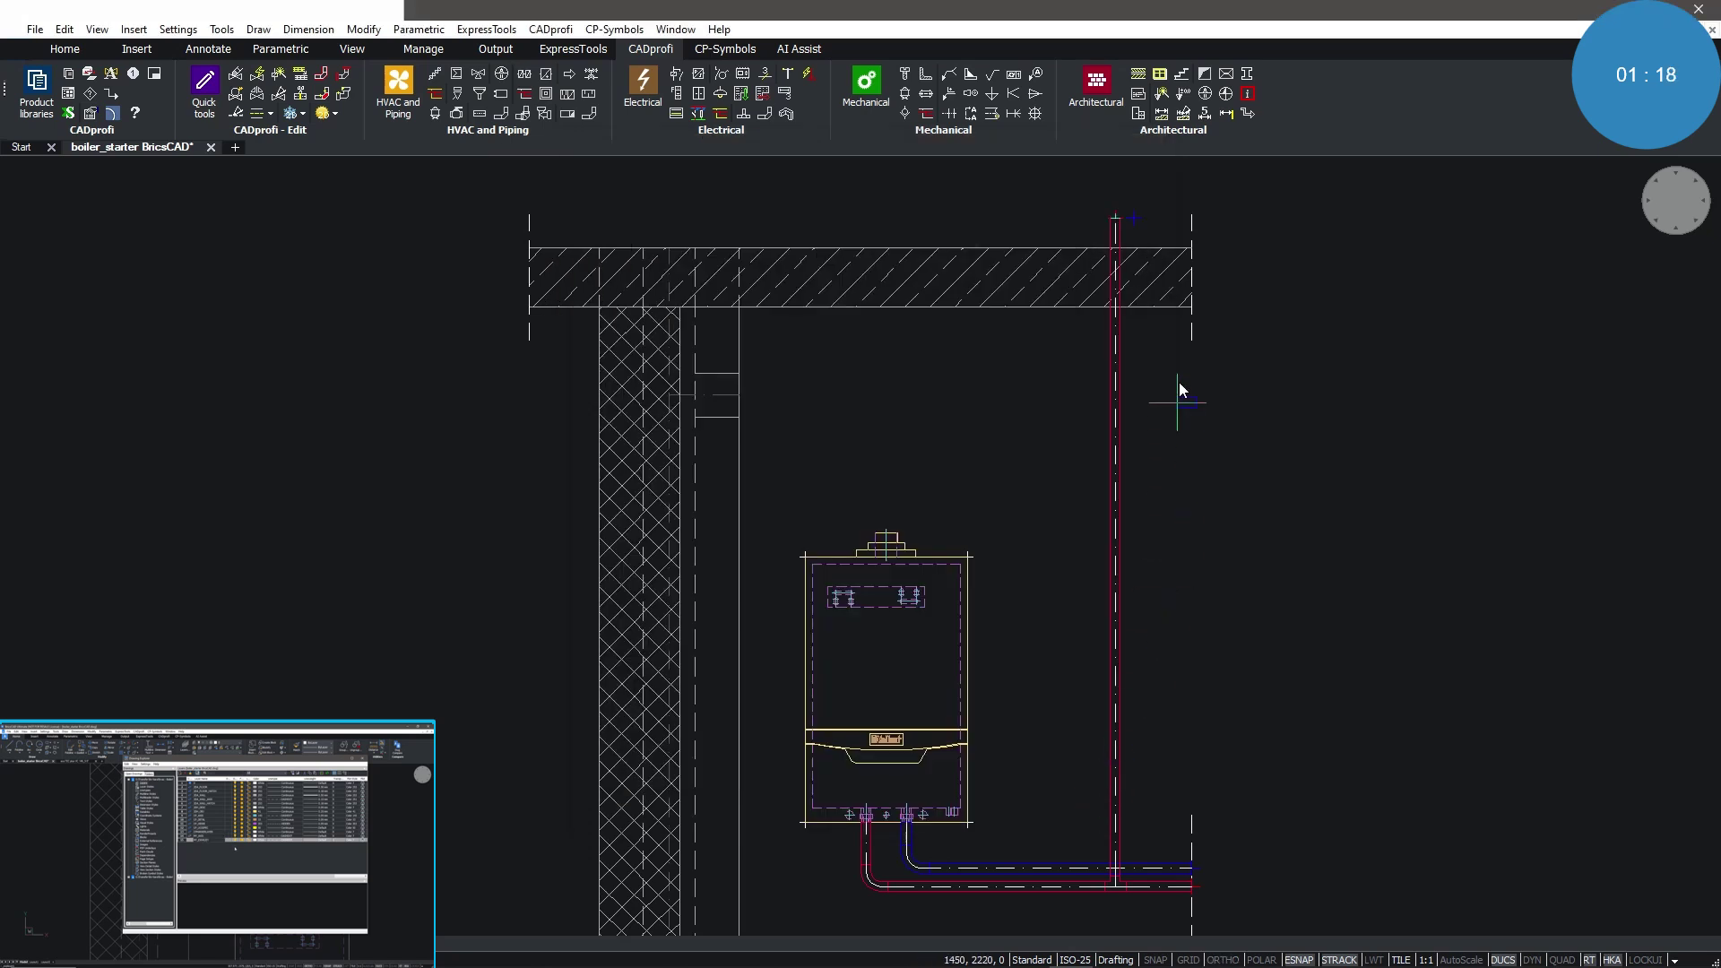
click(1133, 217)
key(F8)
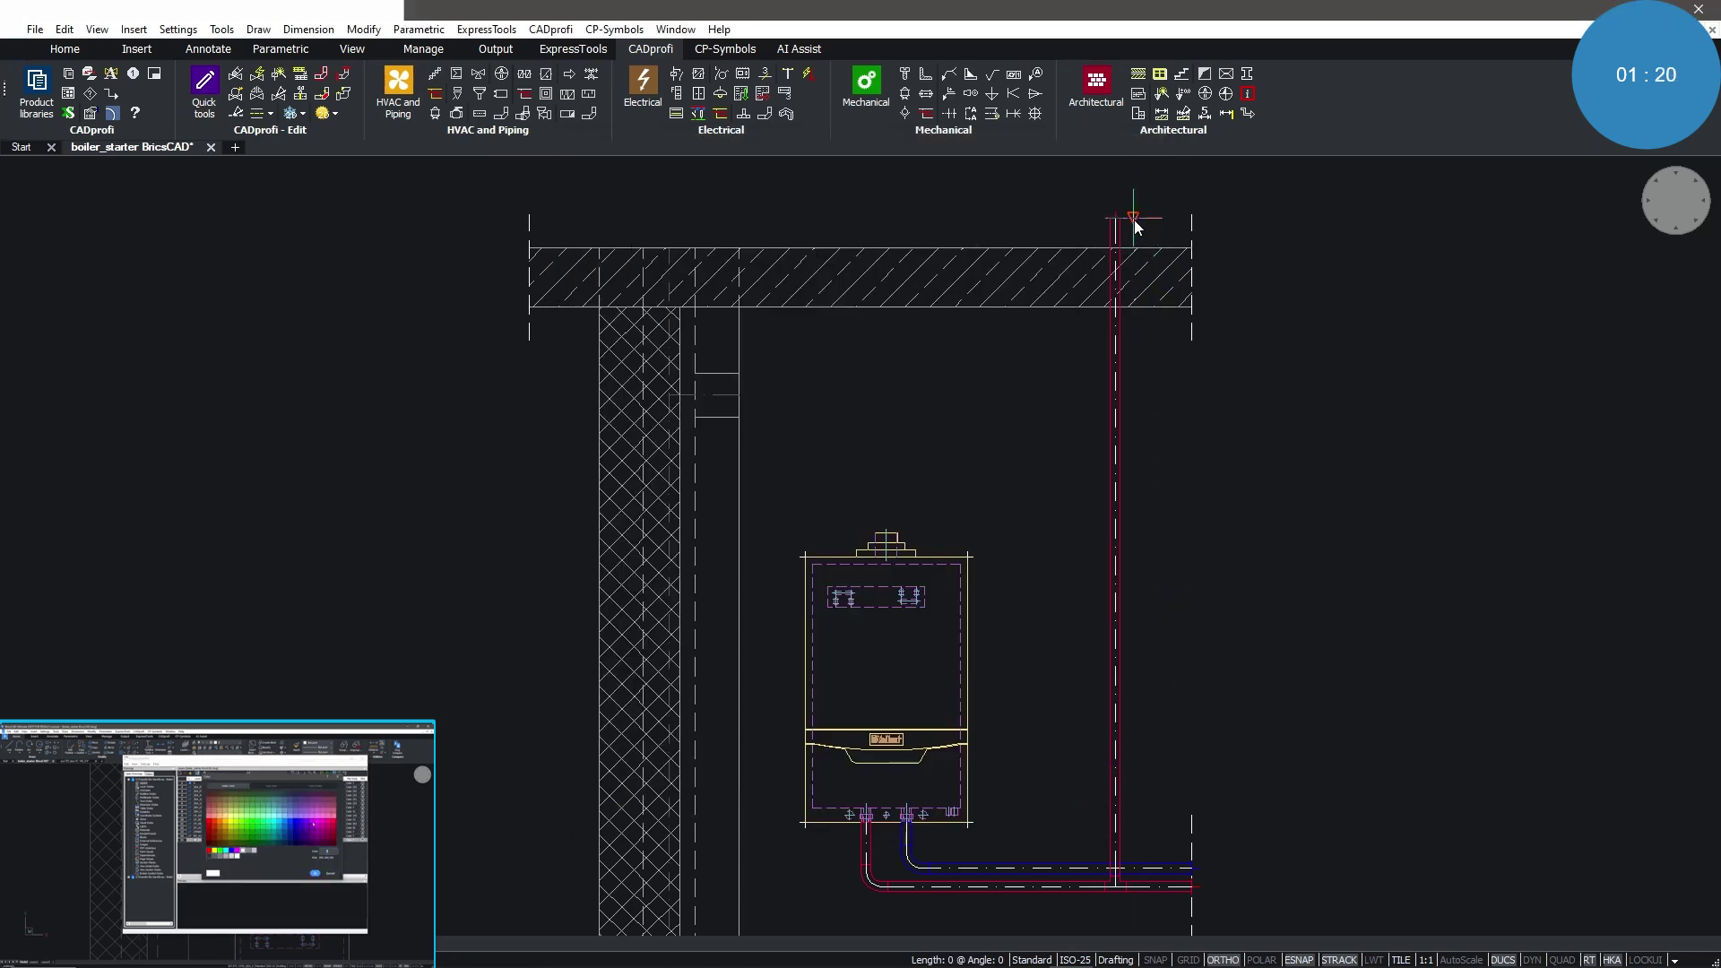
click(1135, 866)
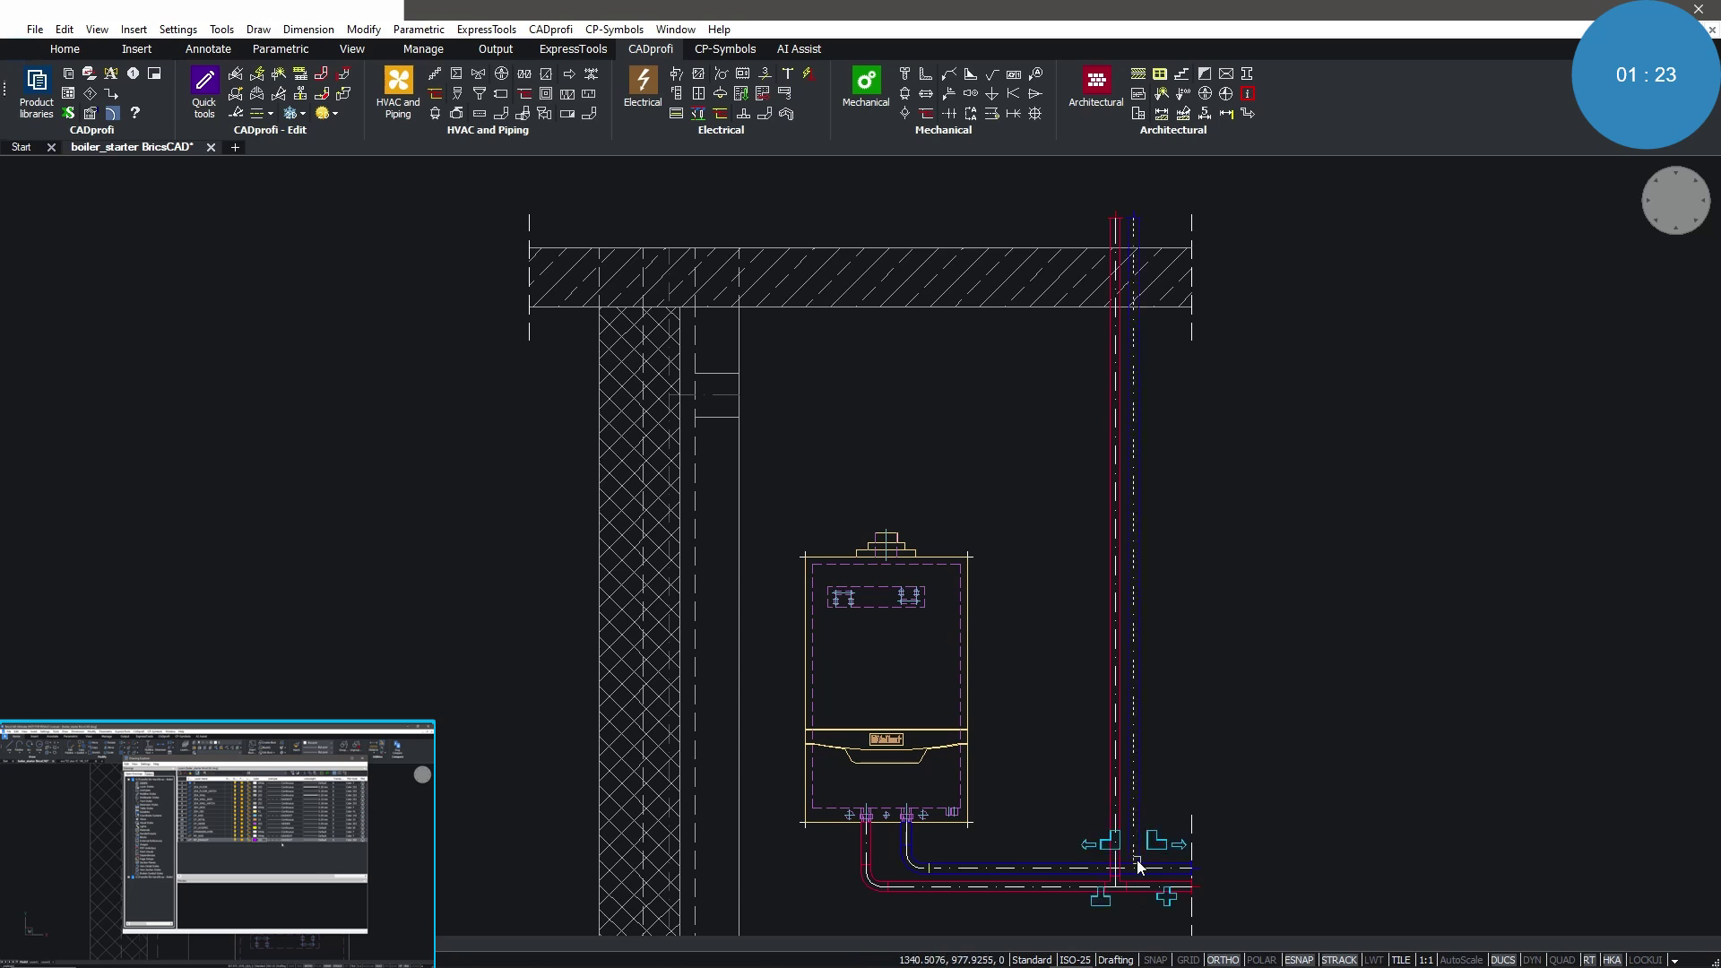
click(1106, 902)
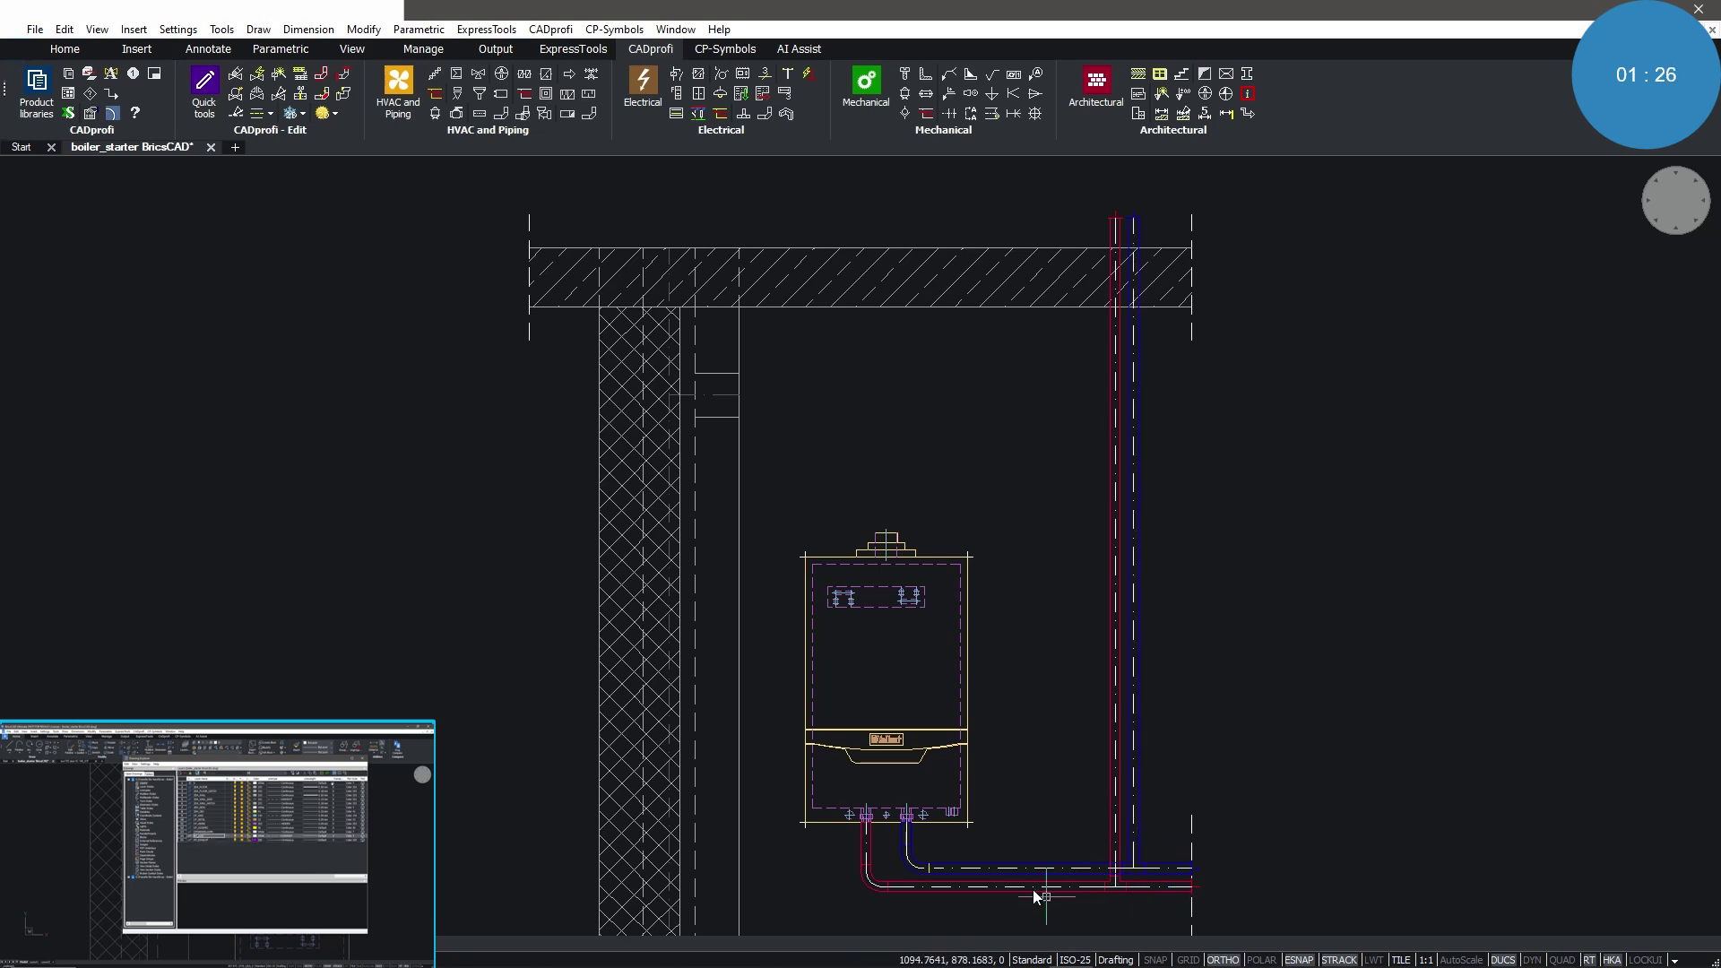
- Draw the flue duct from the boiler's top connection up and across to the wall opening, and change its elbow to the segmented form
click(901, 535)
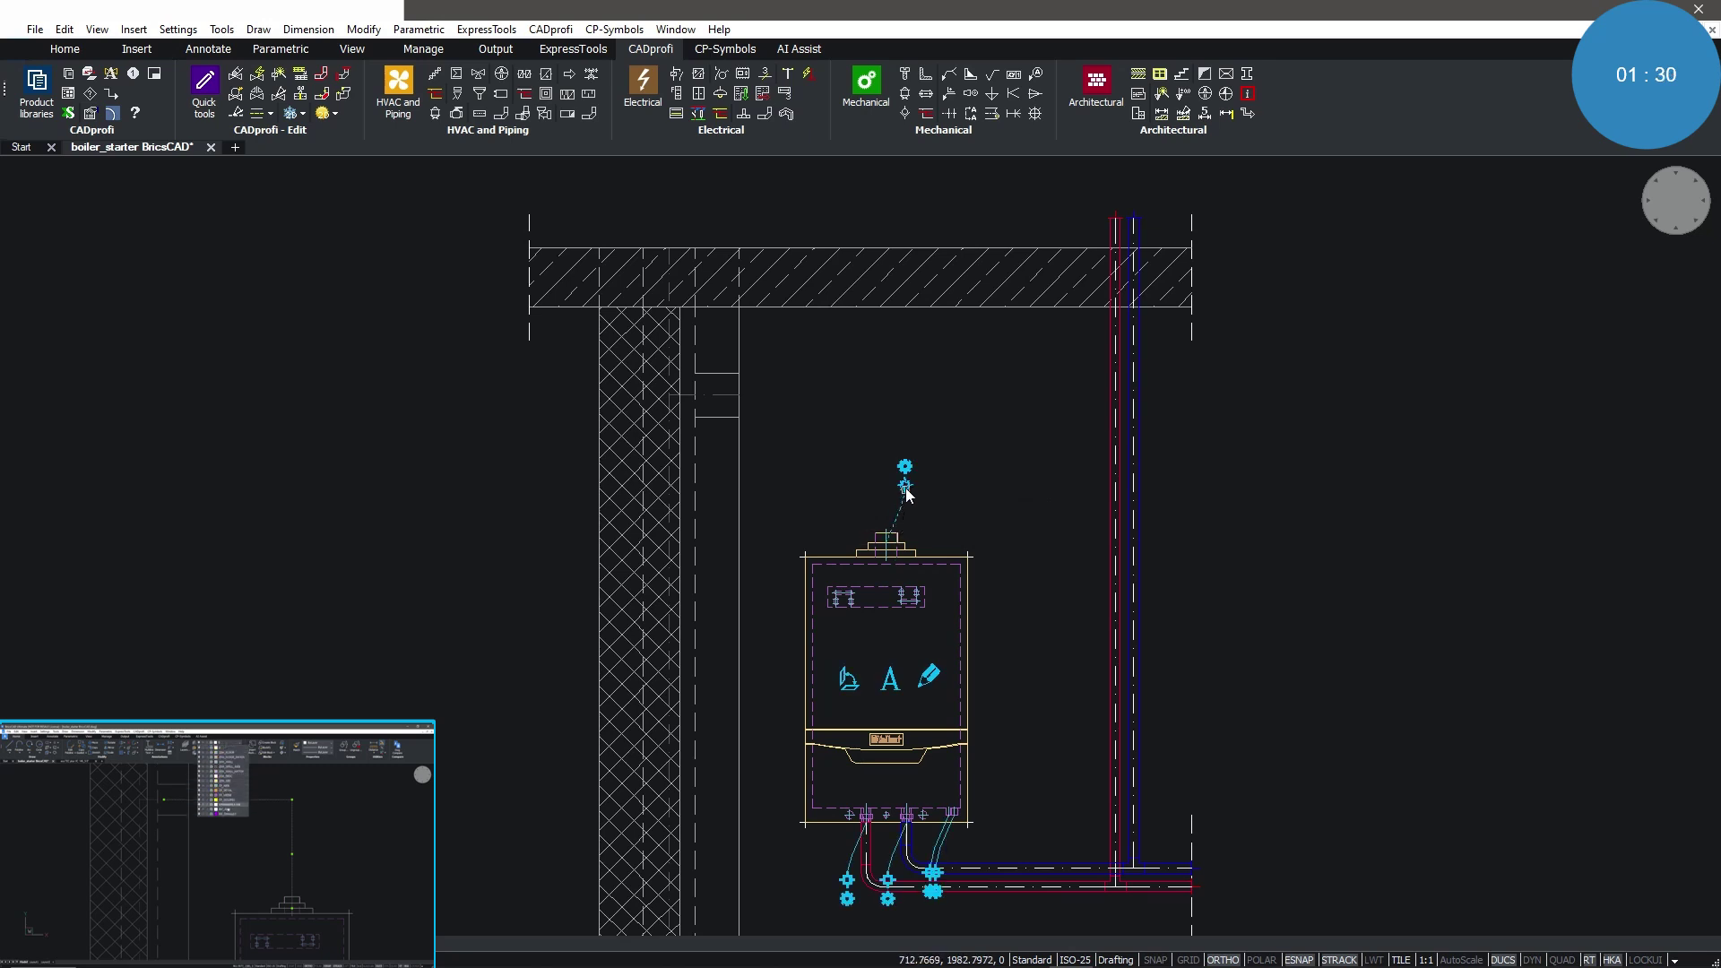
key(Escape)
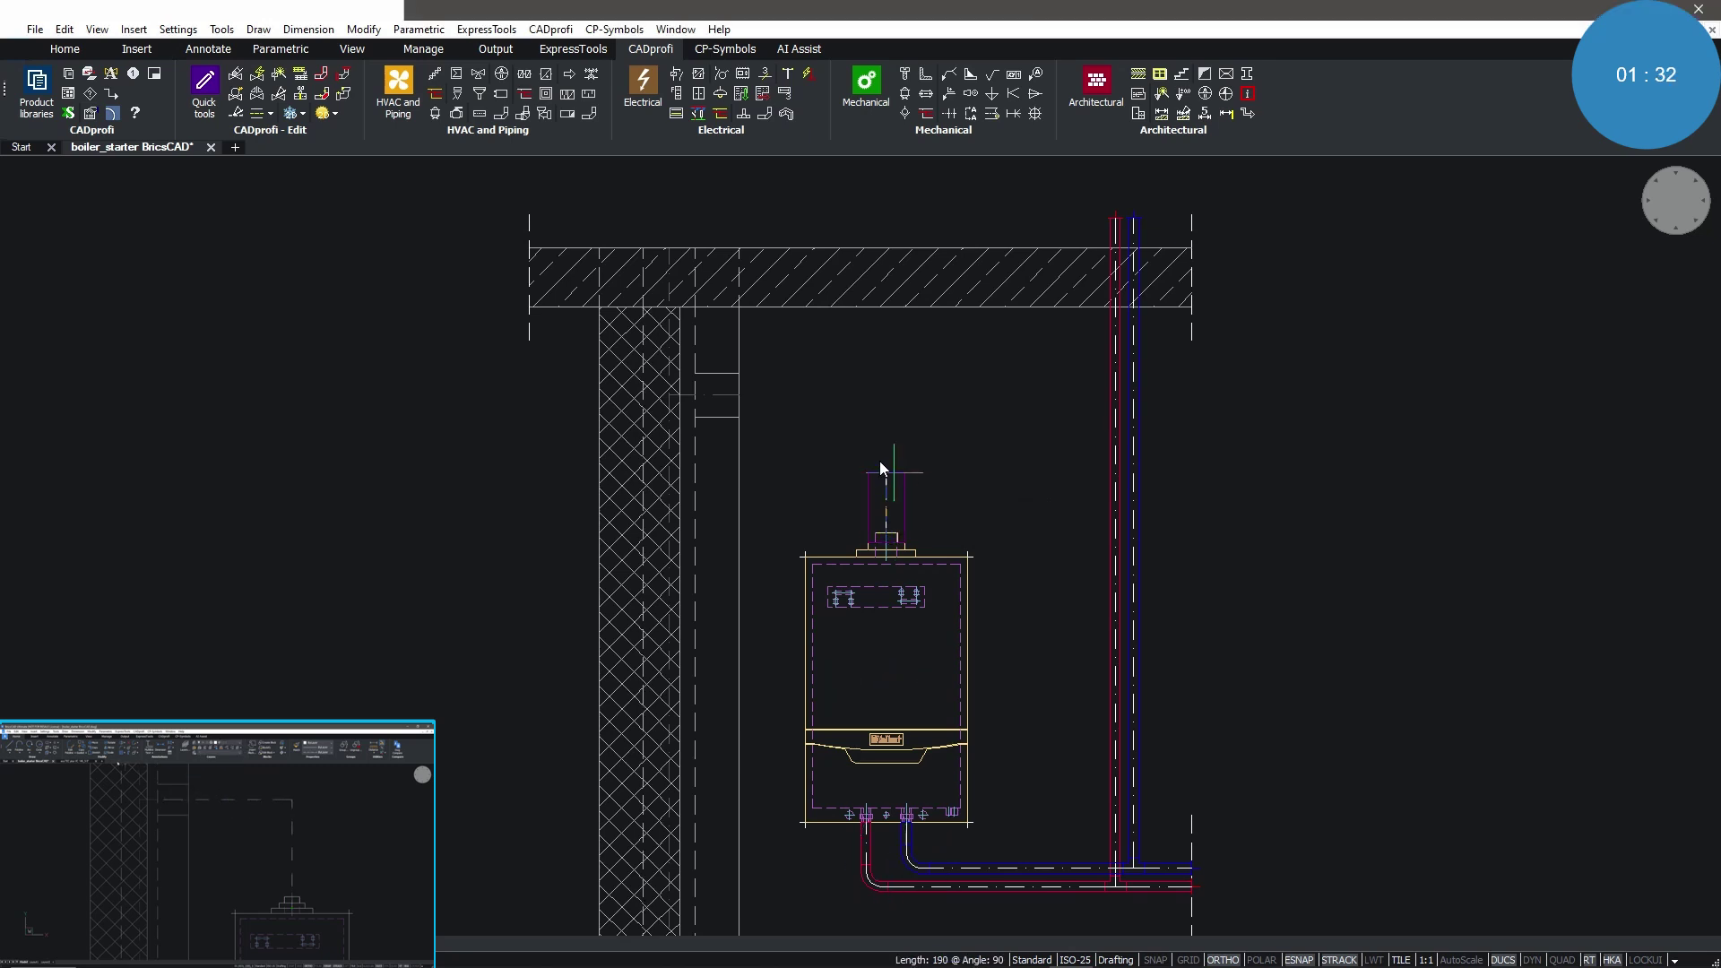
click(767, 400)
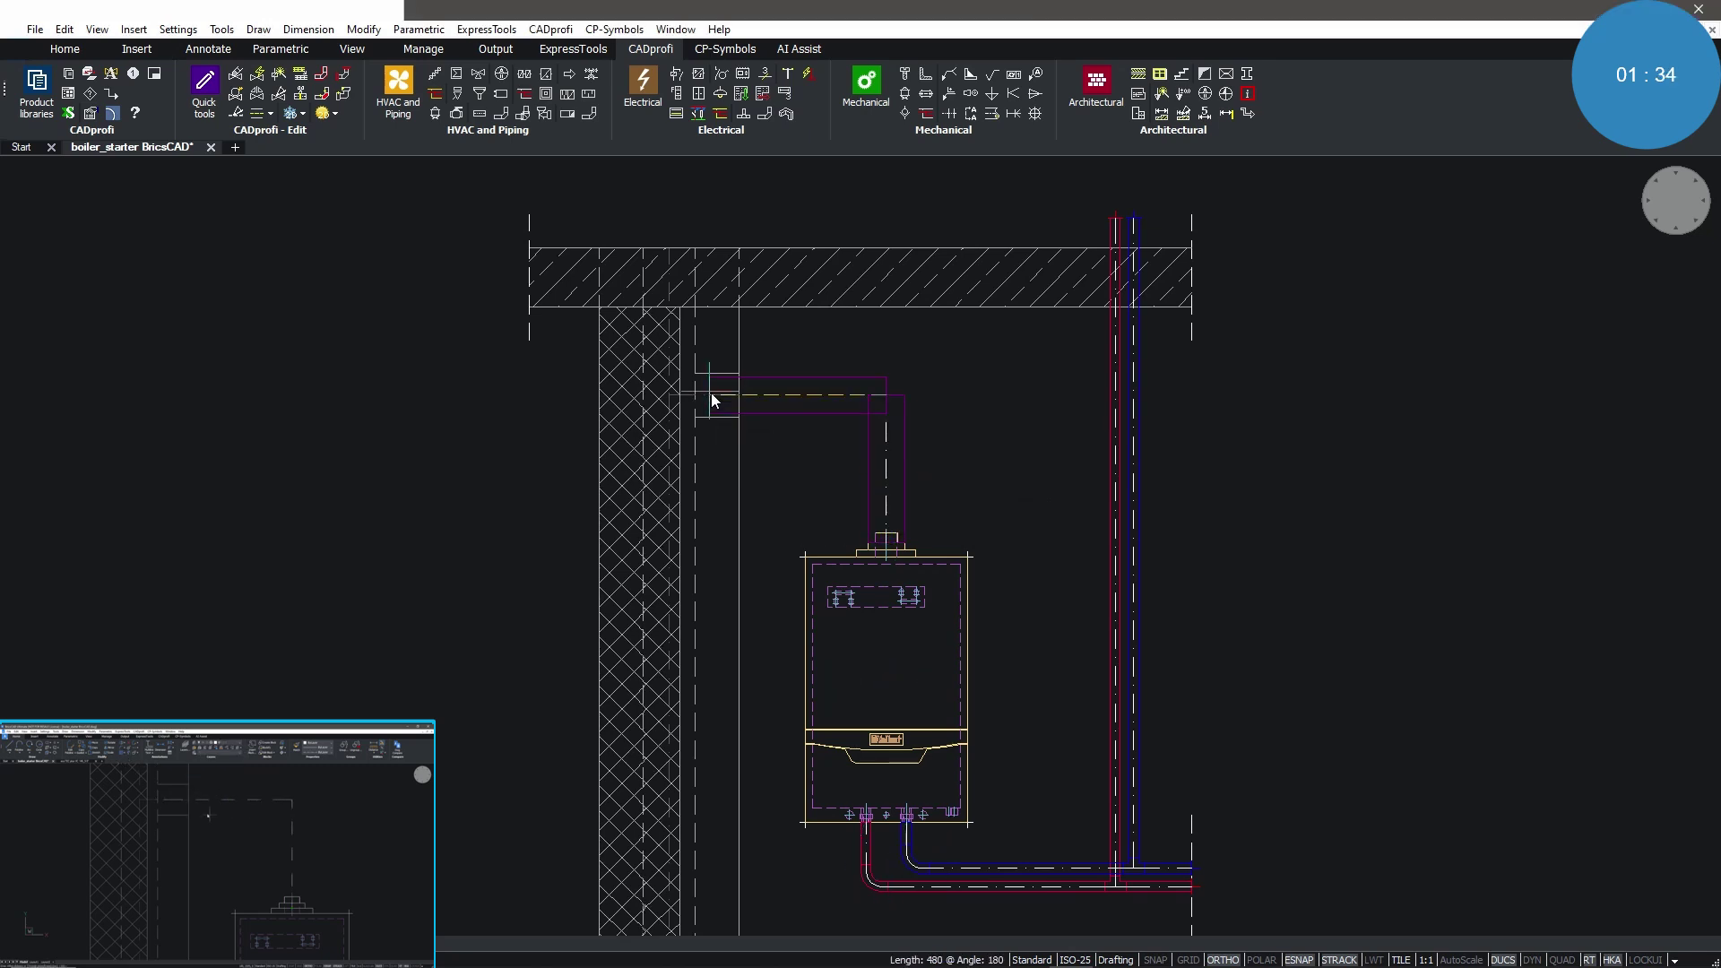
click(712, 395)
key(Return)
double_click(852, 423)
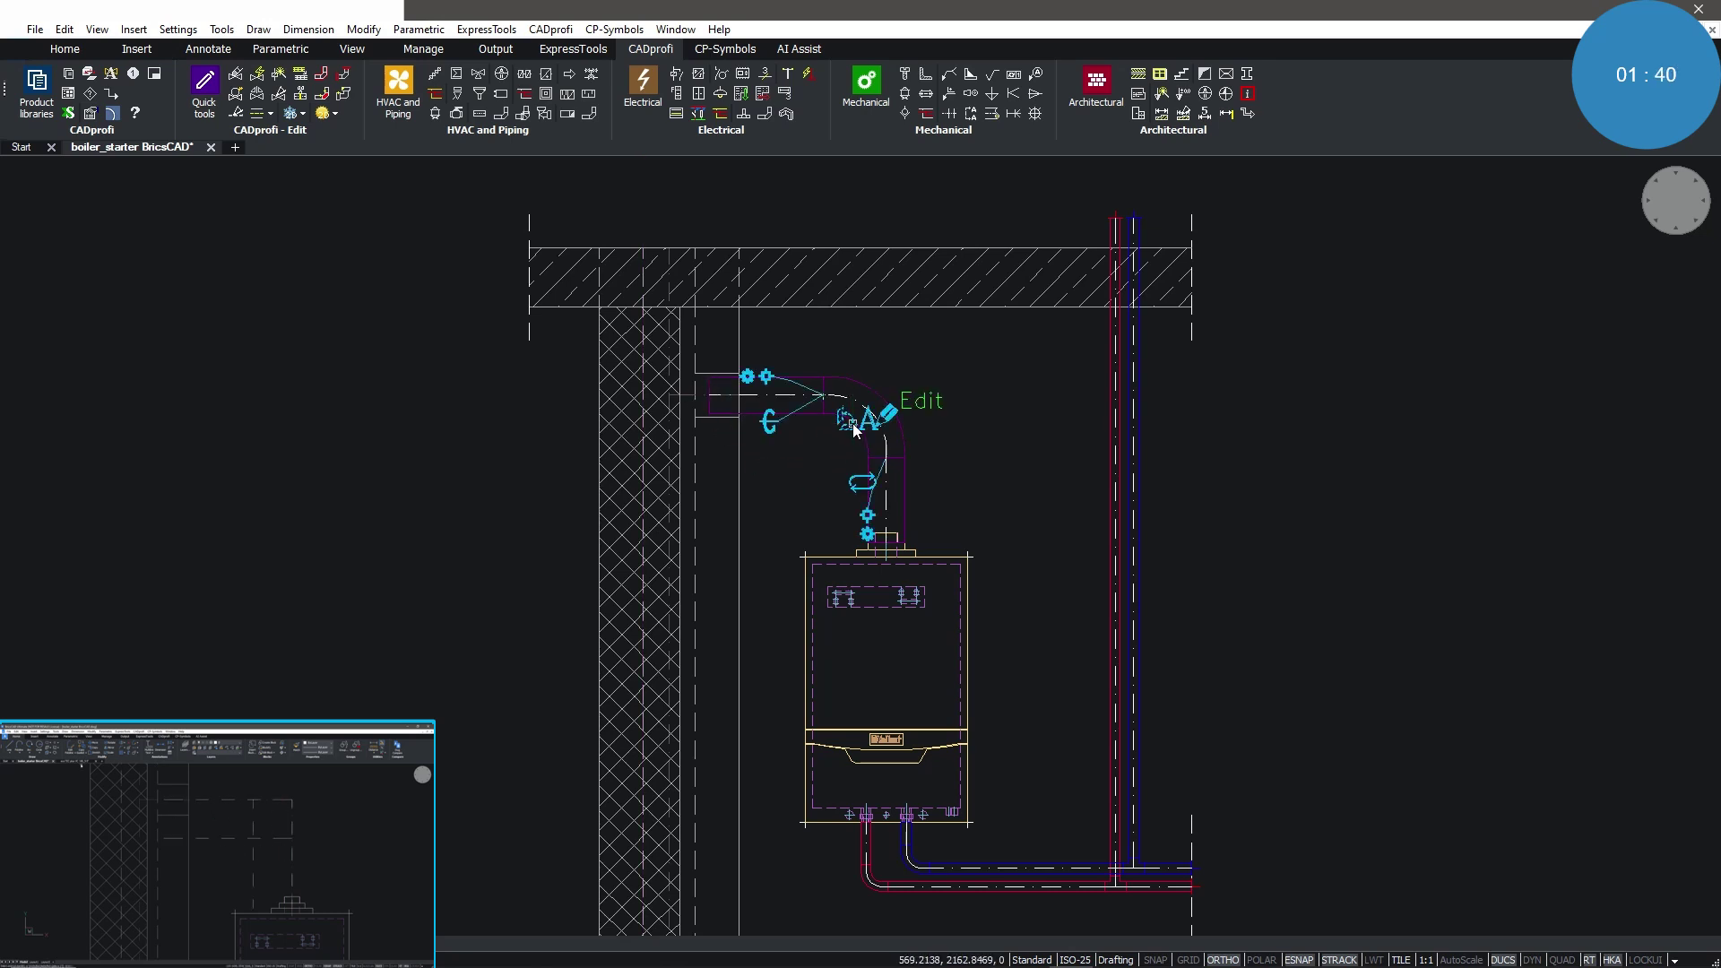
click(850, 480)
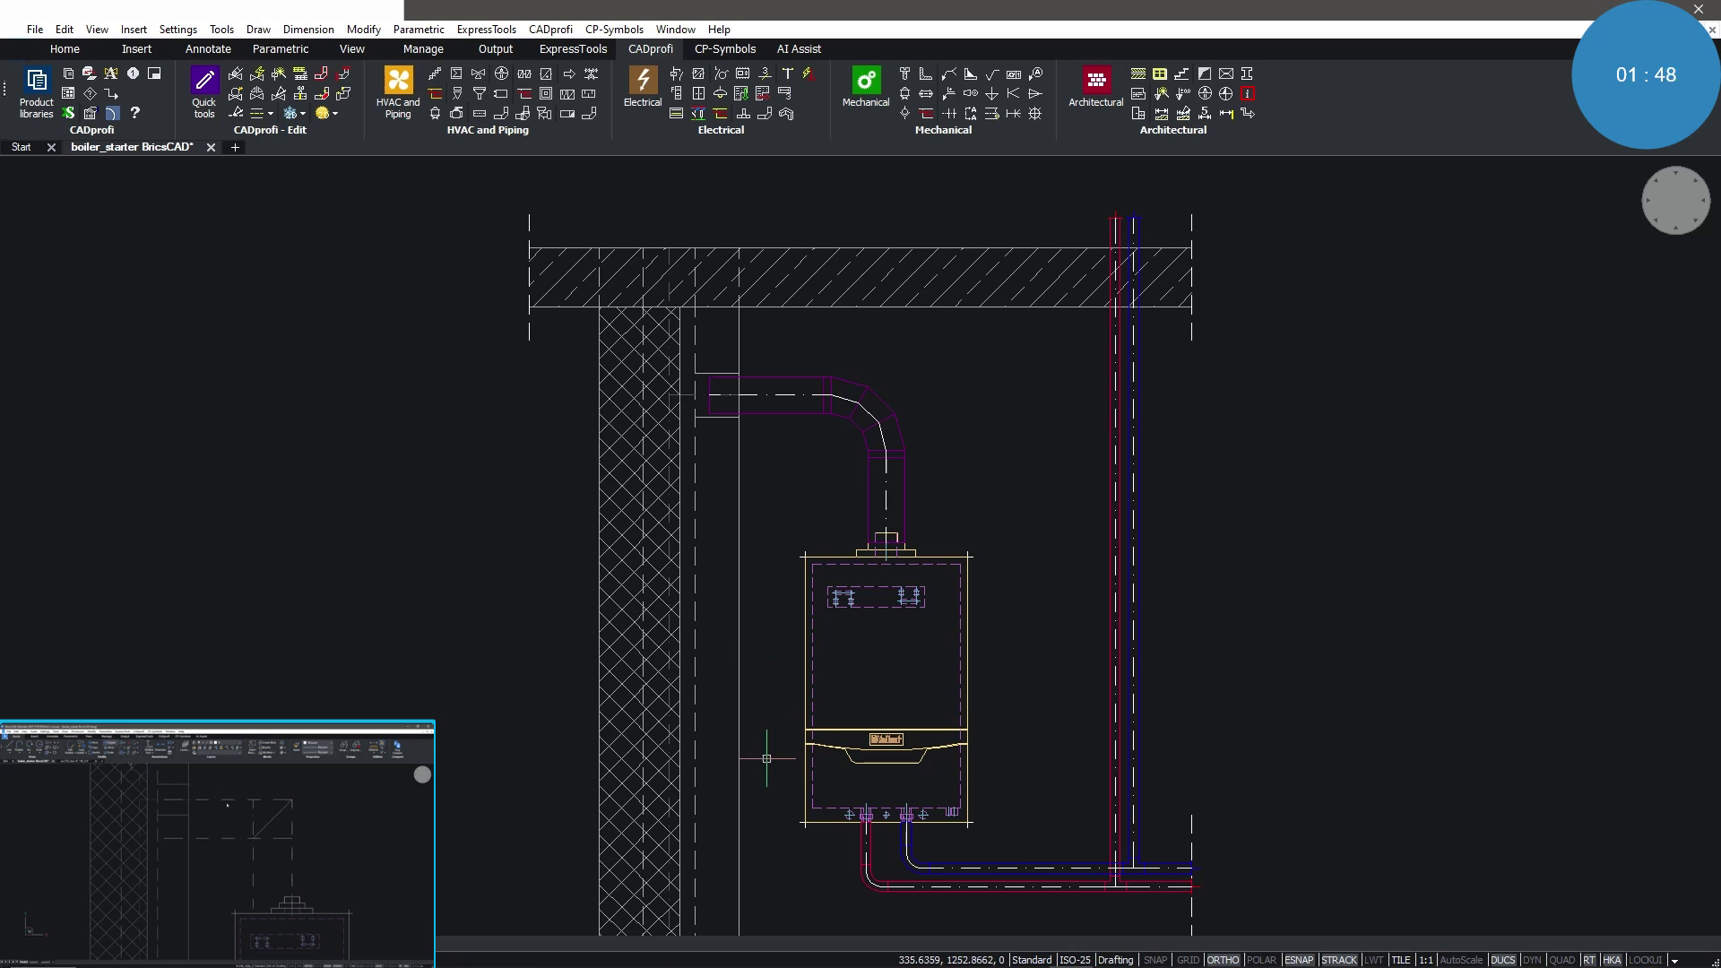
- Insert a 3/4" threaded in-out ball valve as View 1 on the supply pipe directly below the boiler's connection, handle pointing down
key(F3)
click(782, 799)
click(1000, 867)
key(F3)
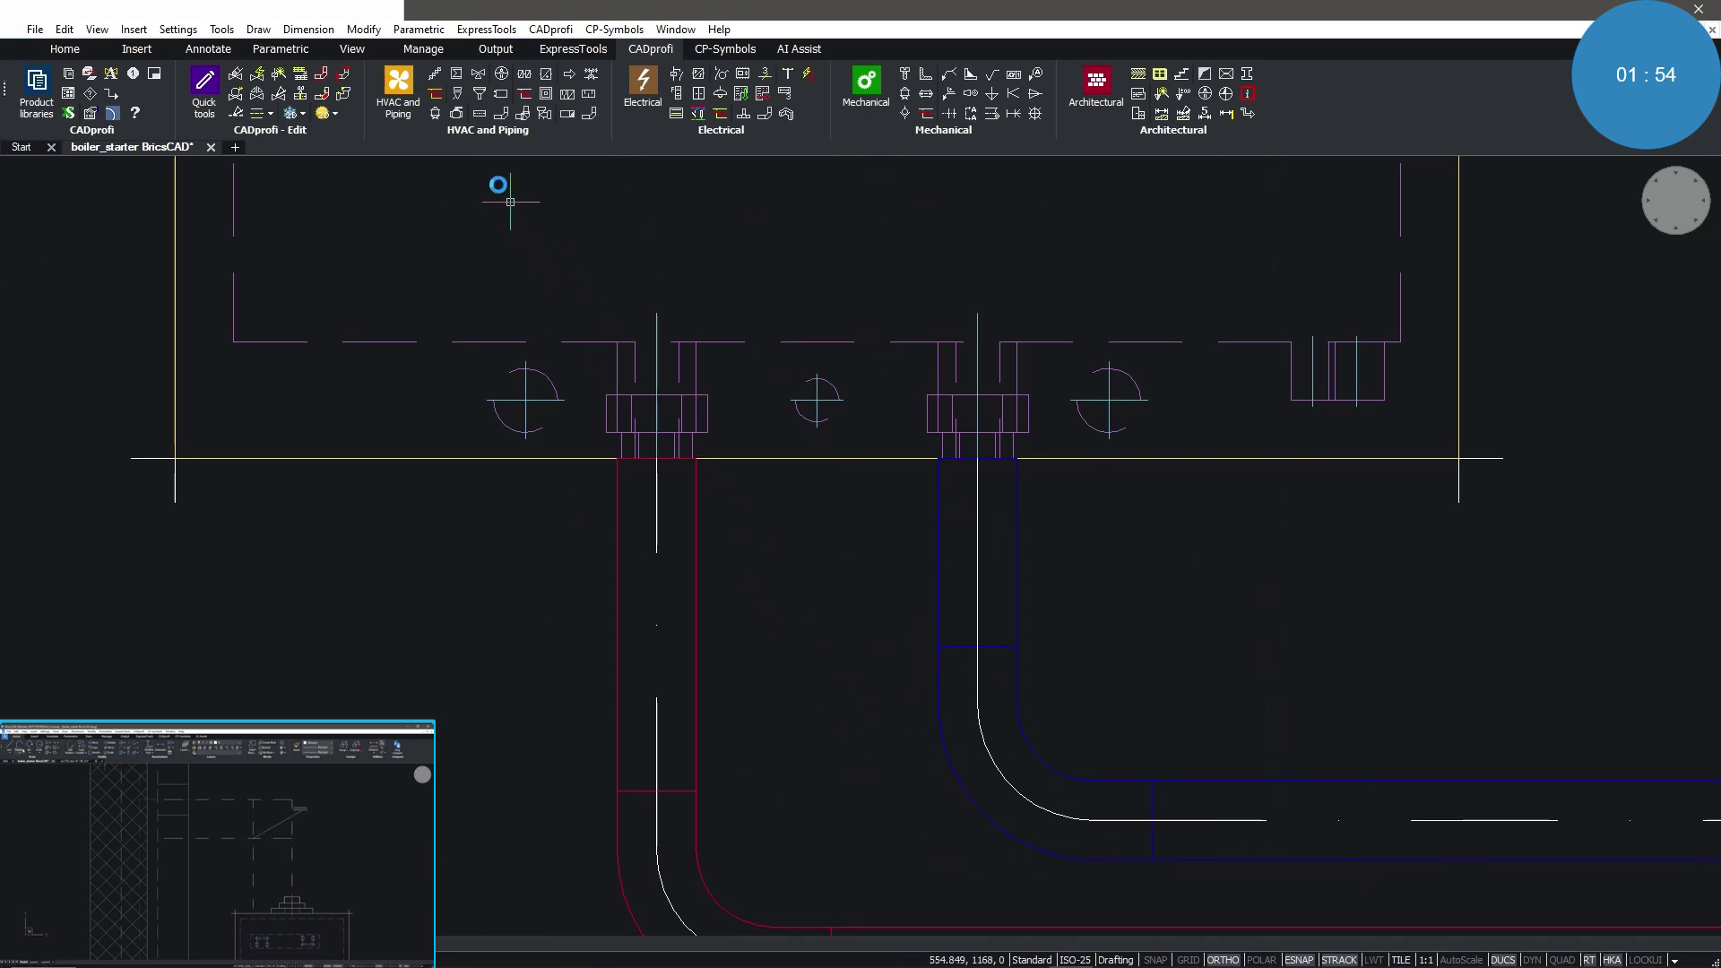
click(456, 114)
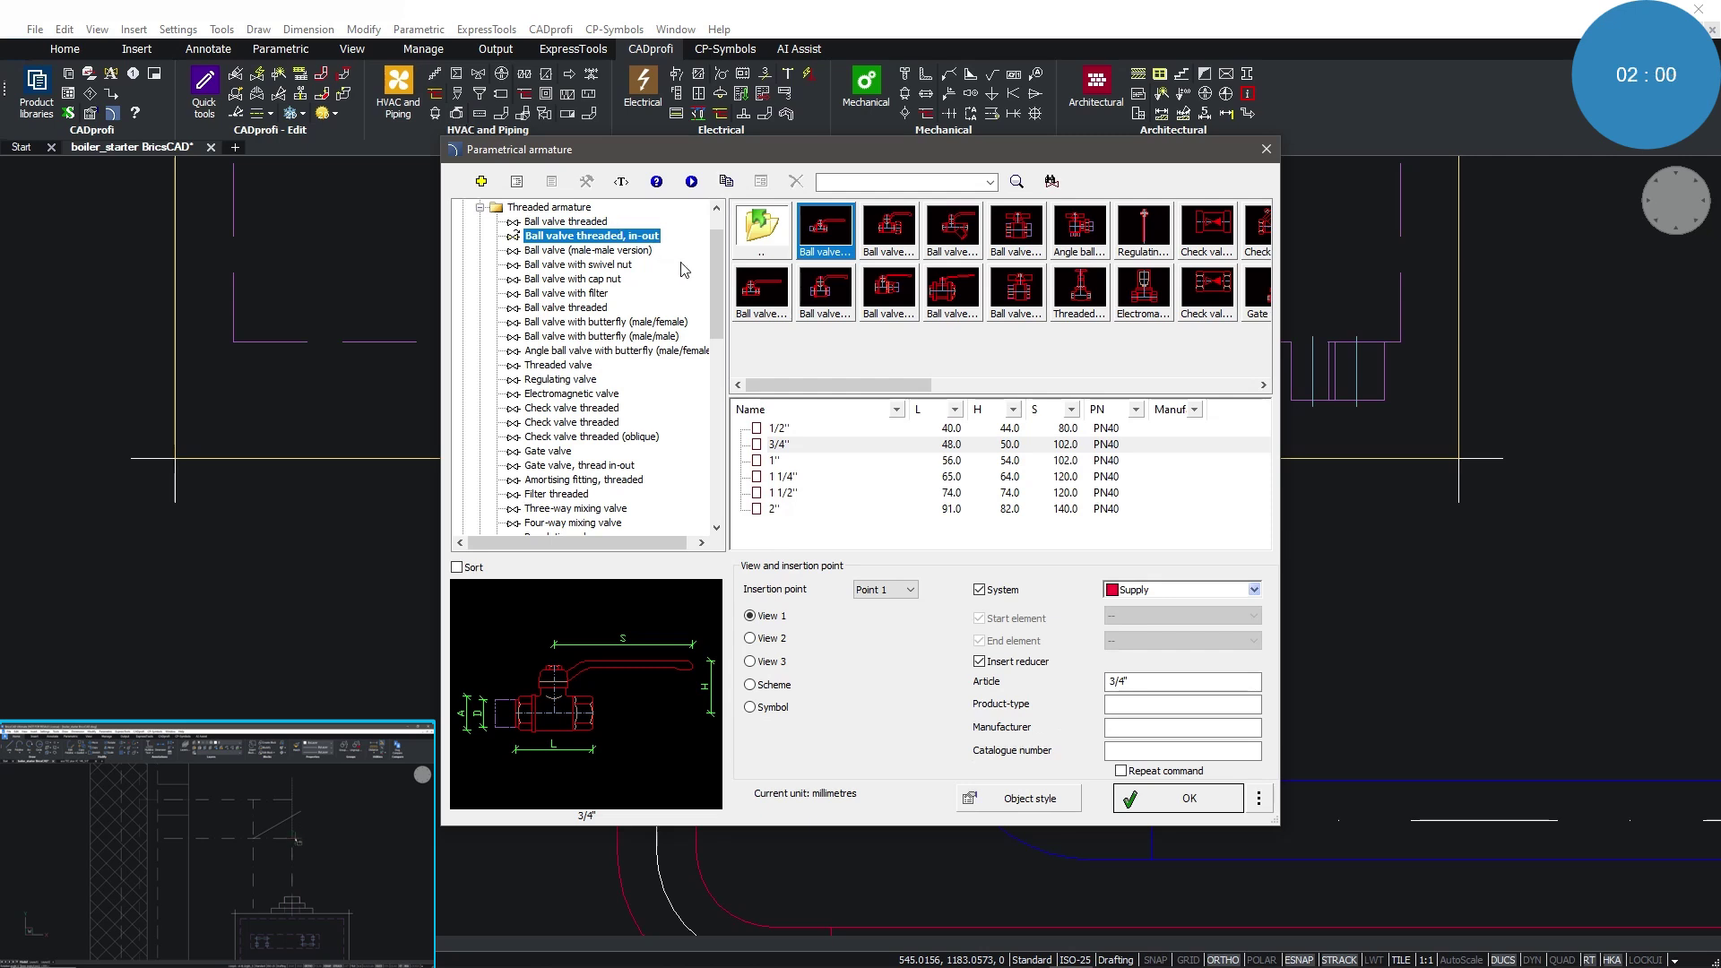
click(1176, 798)
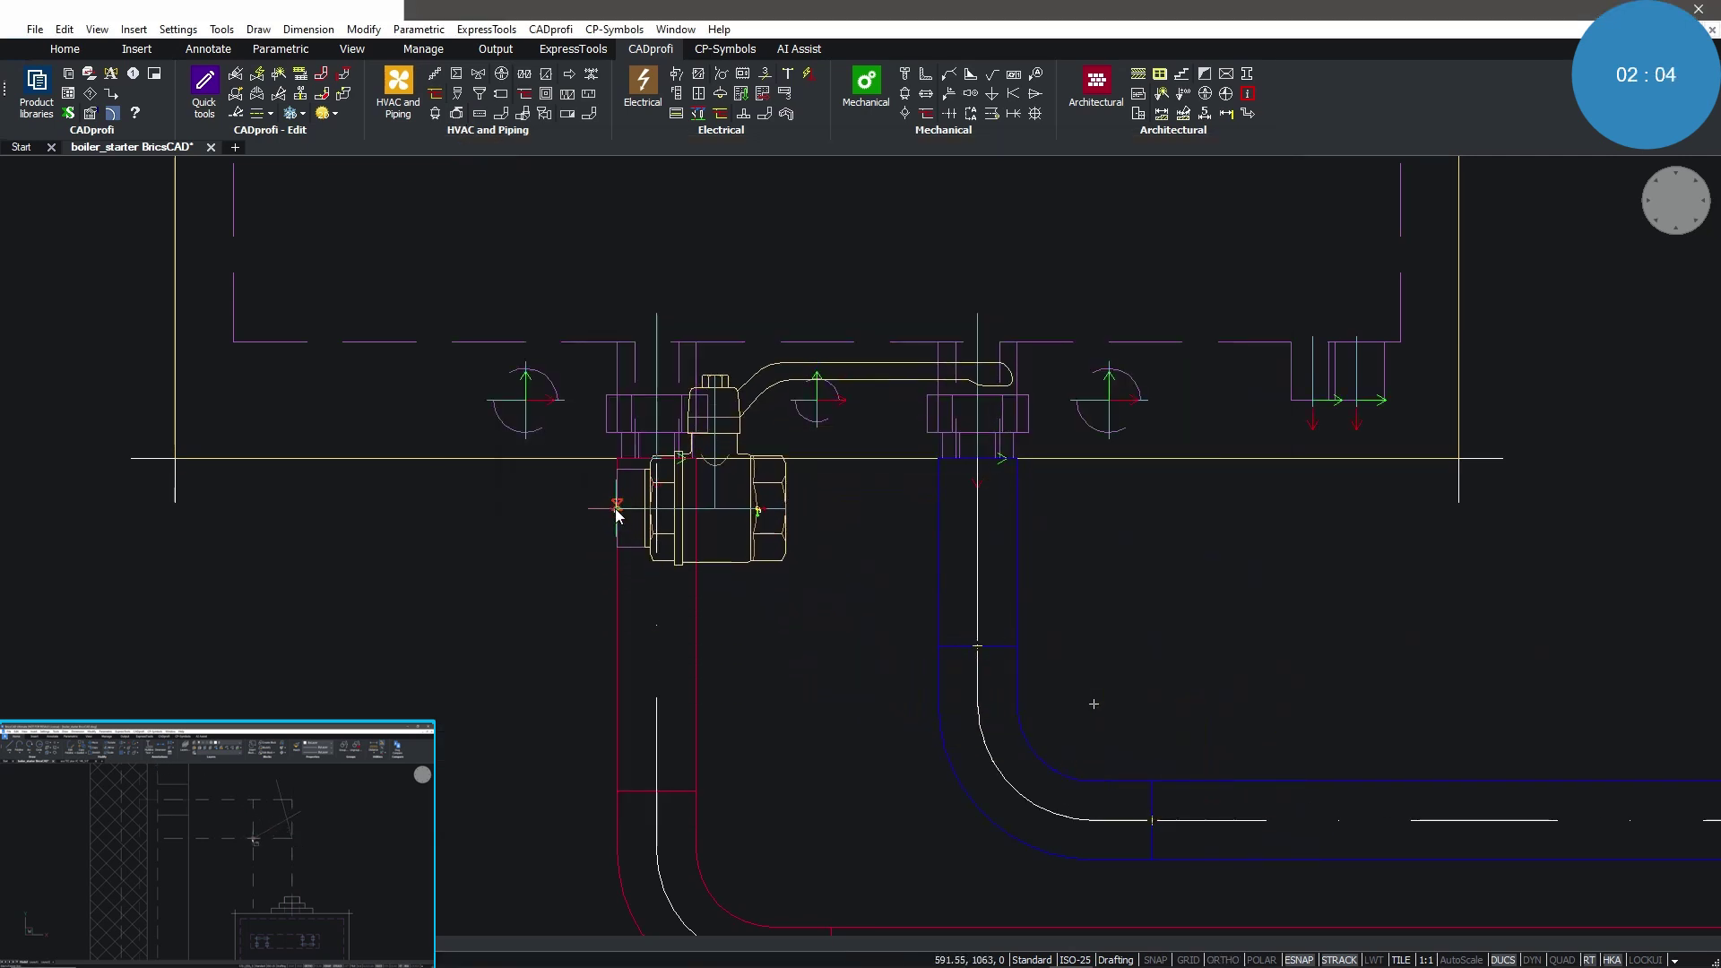
click(615, 518)
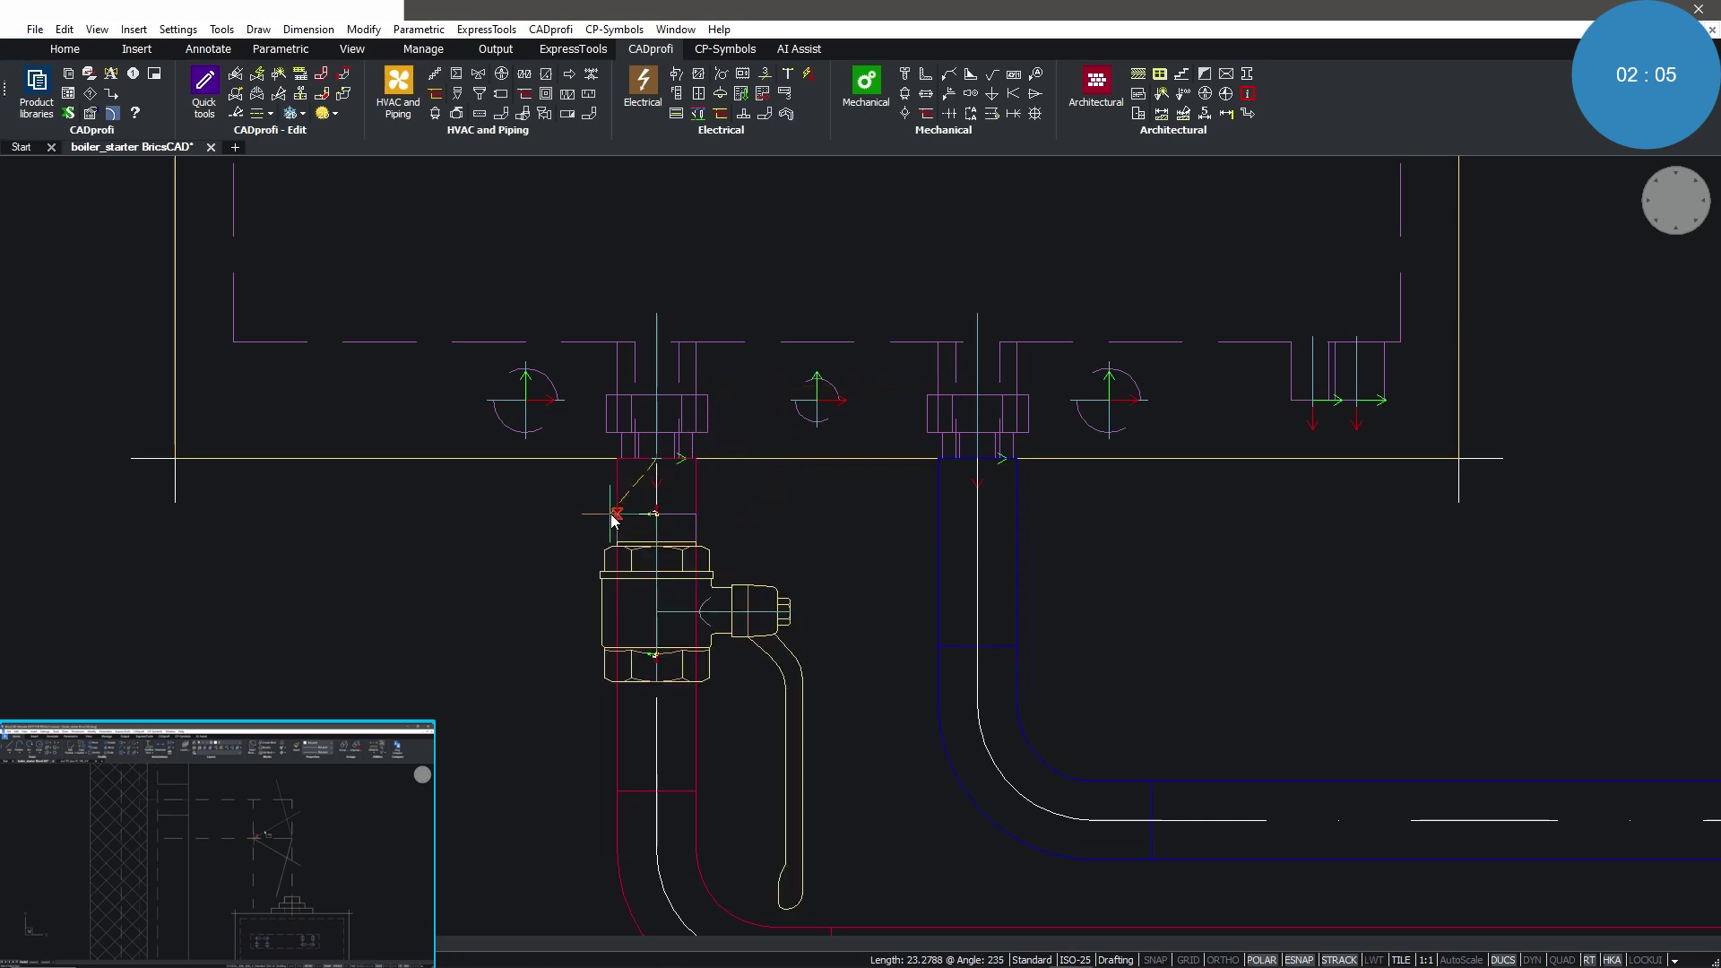
click(659, 444)
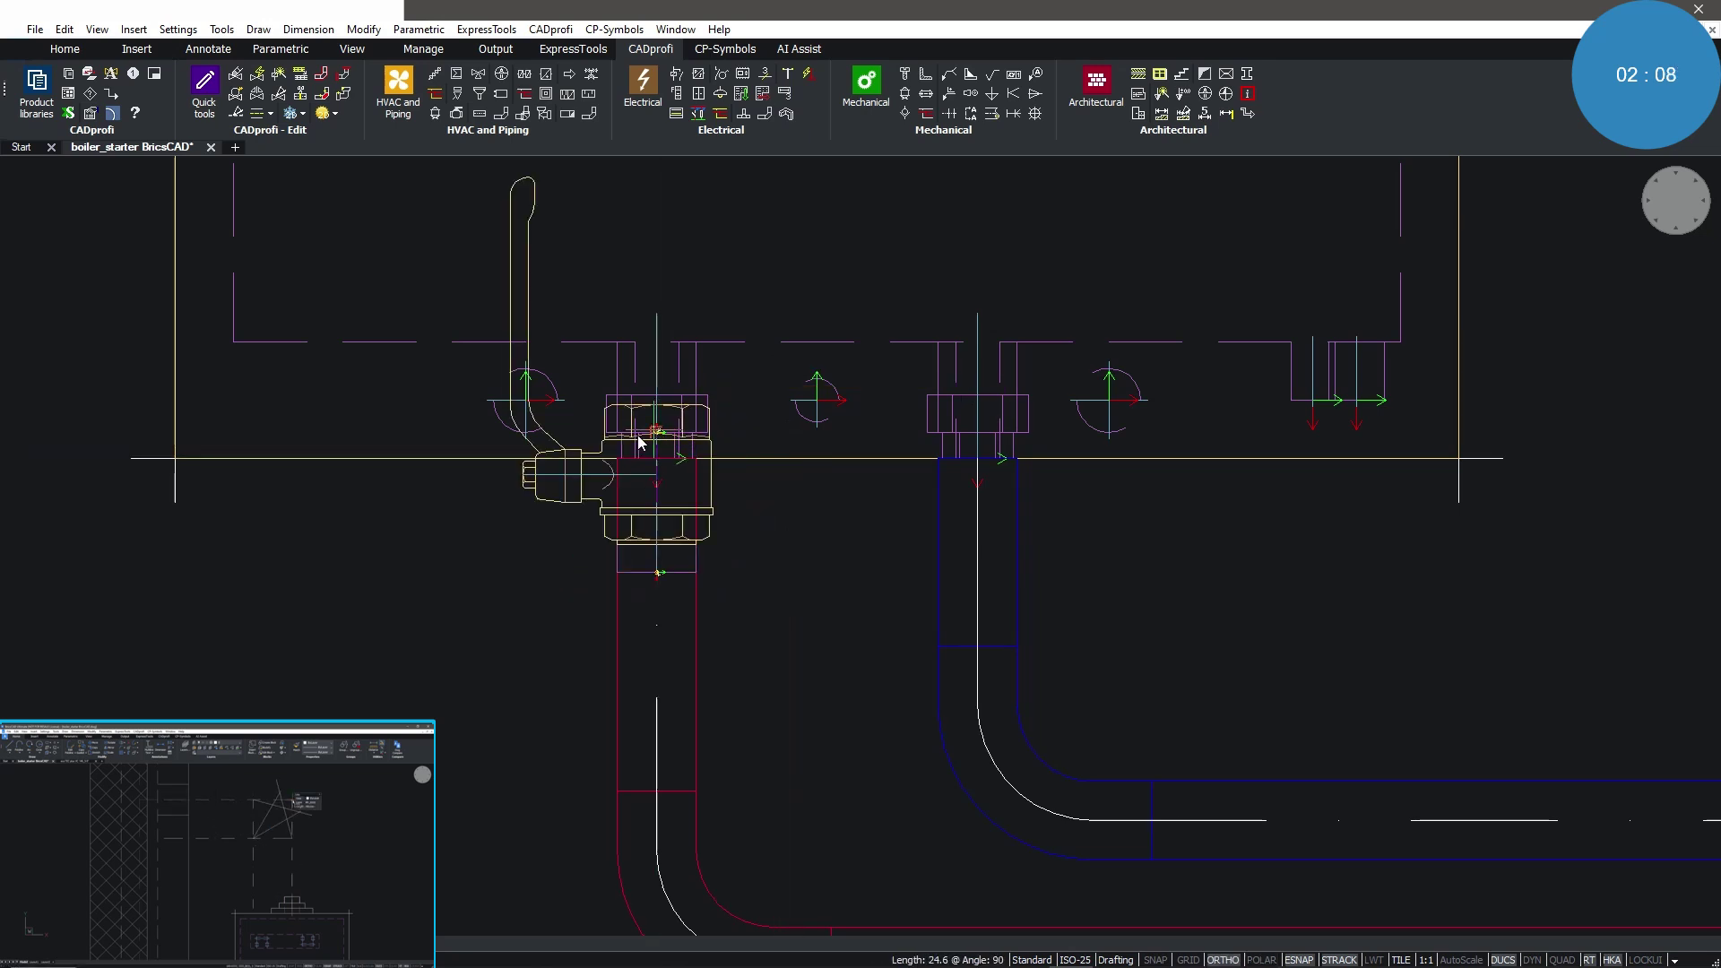
click(445, 664)
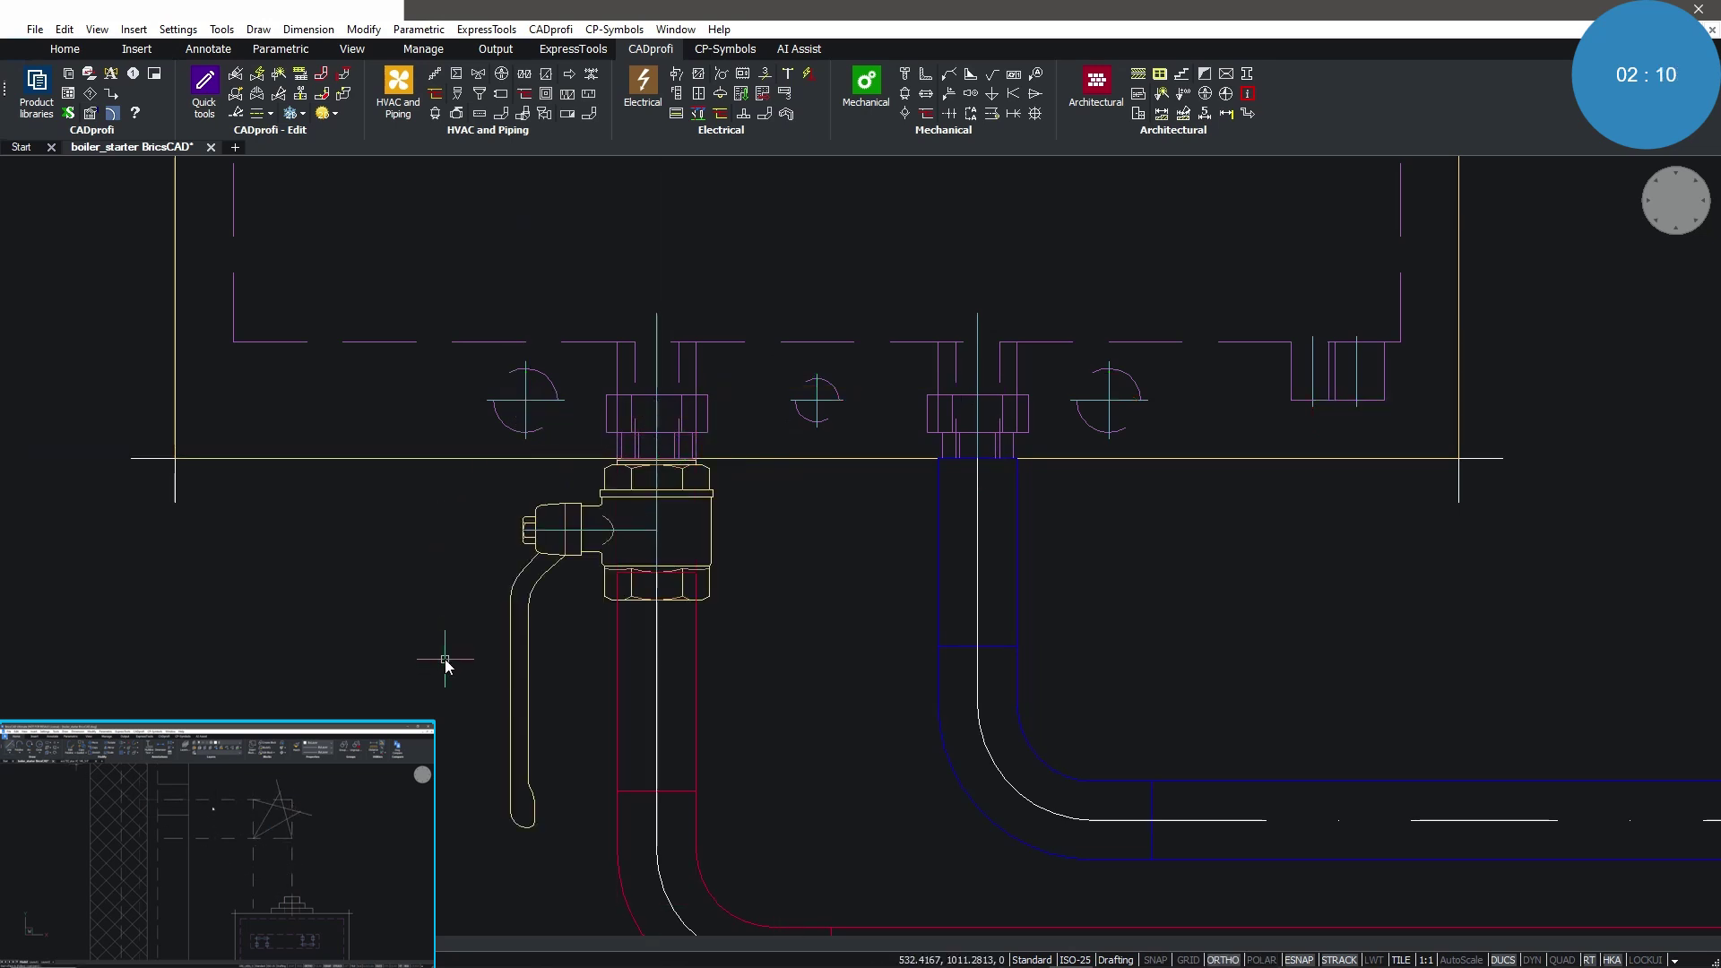
- Insert View 2 of the supply ball valve on the return pipe directly below the boiler's connection, handle pointing down
click(585, 552)
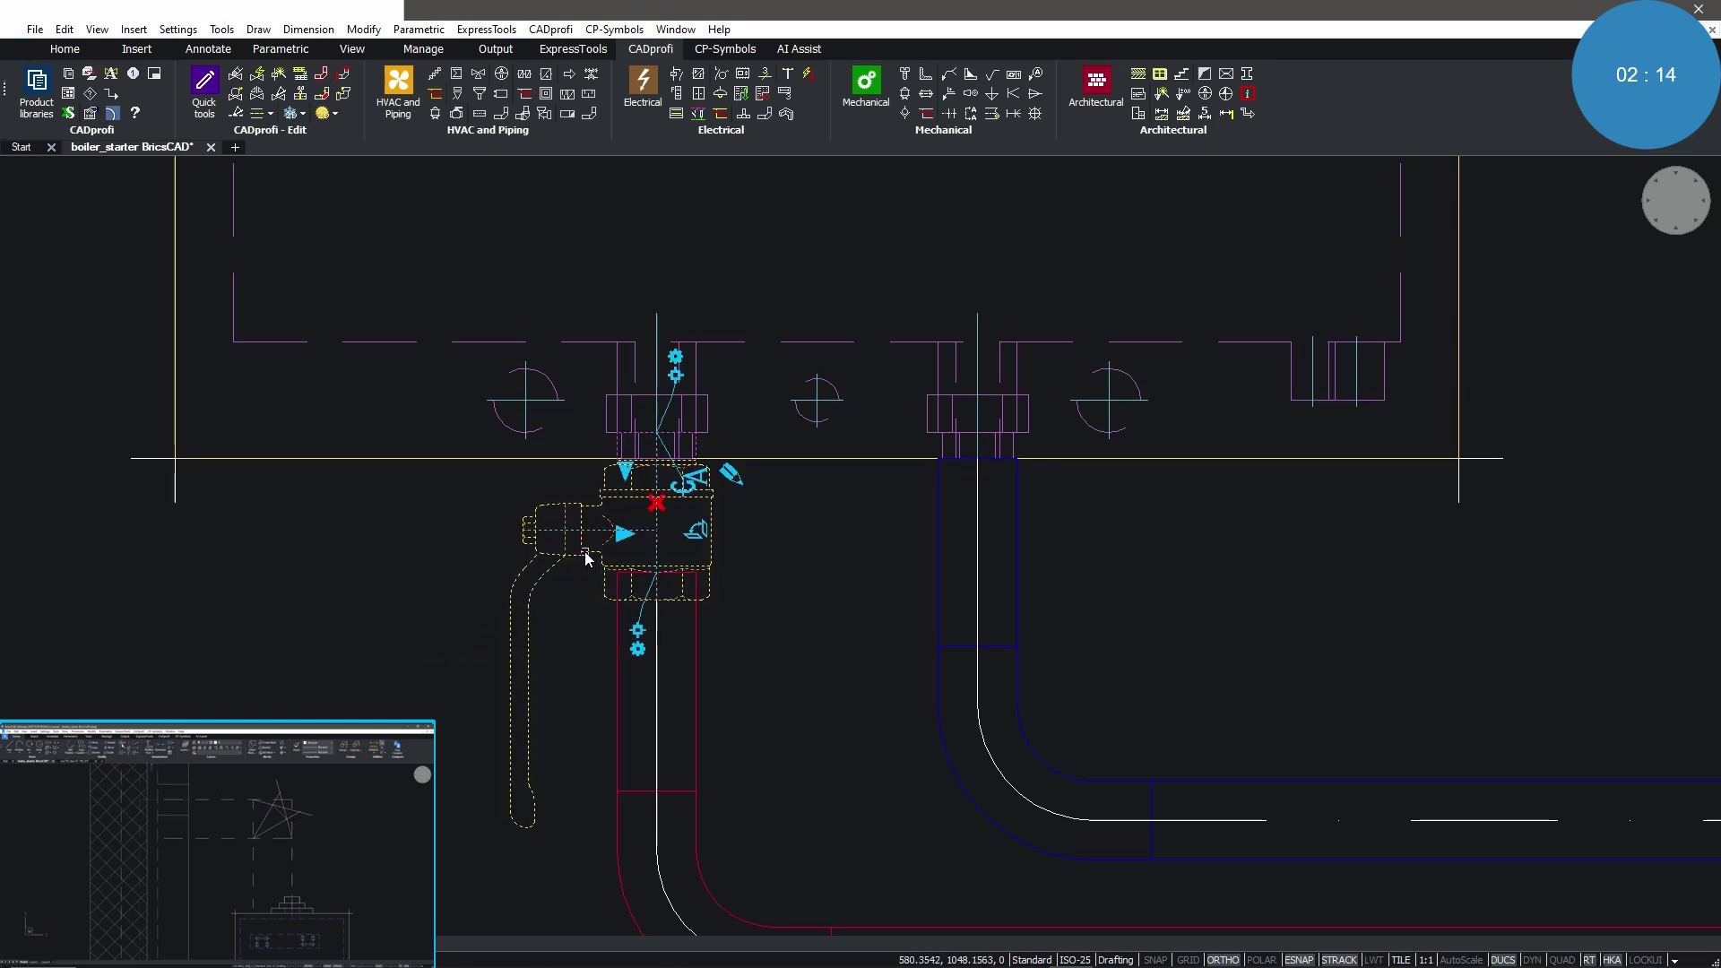
click(694, 535)
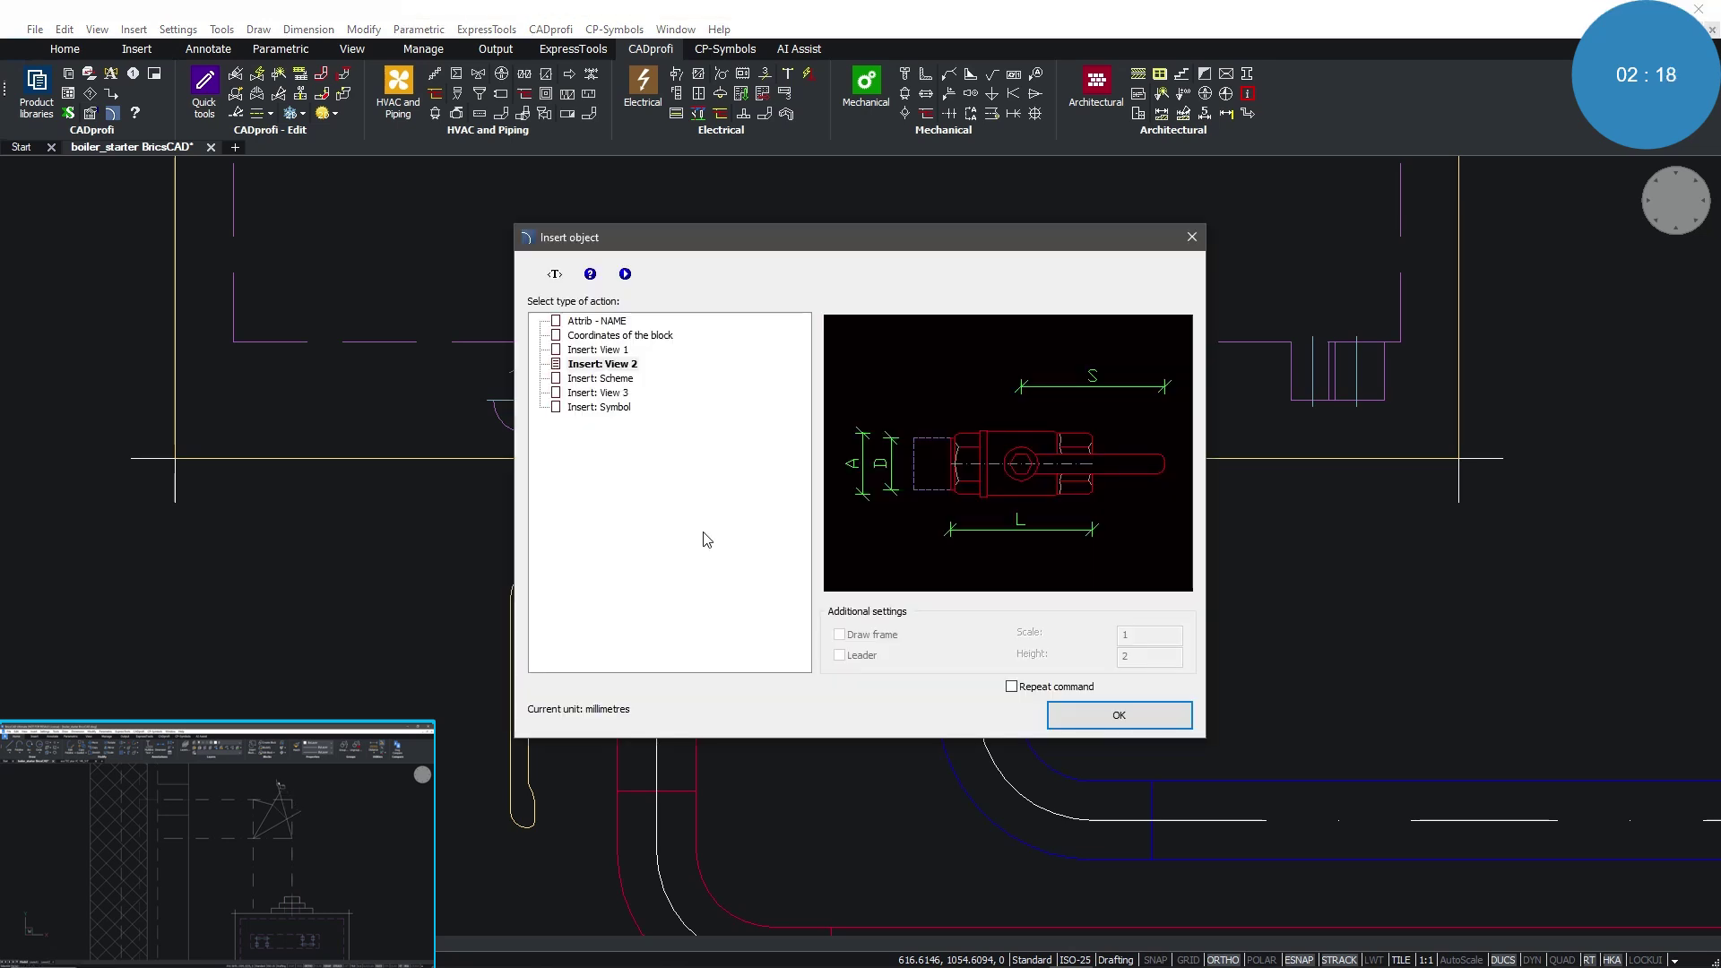
click(1093, 716)
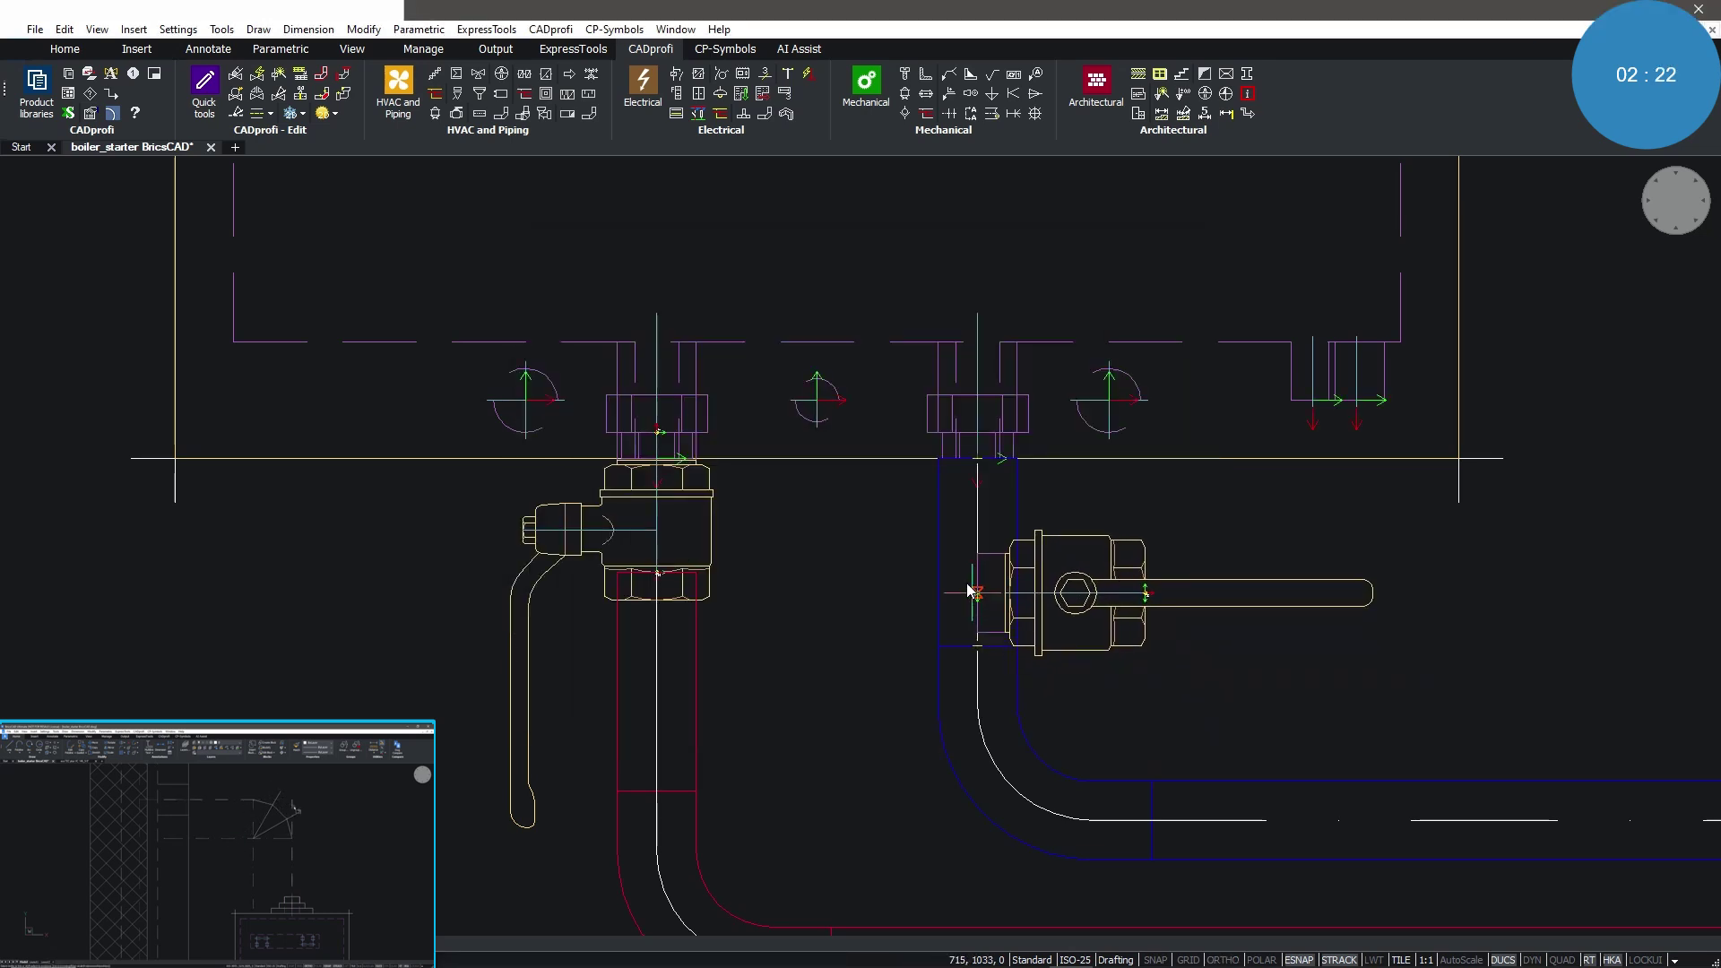
click(939, 518)
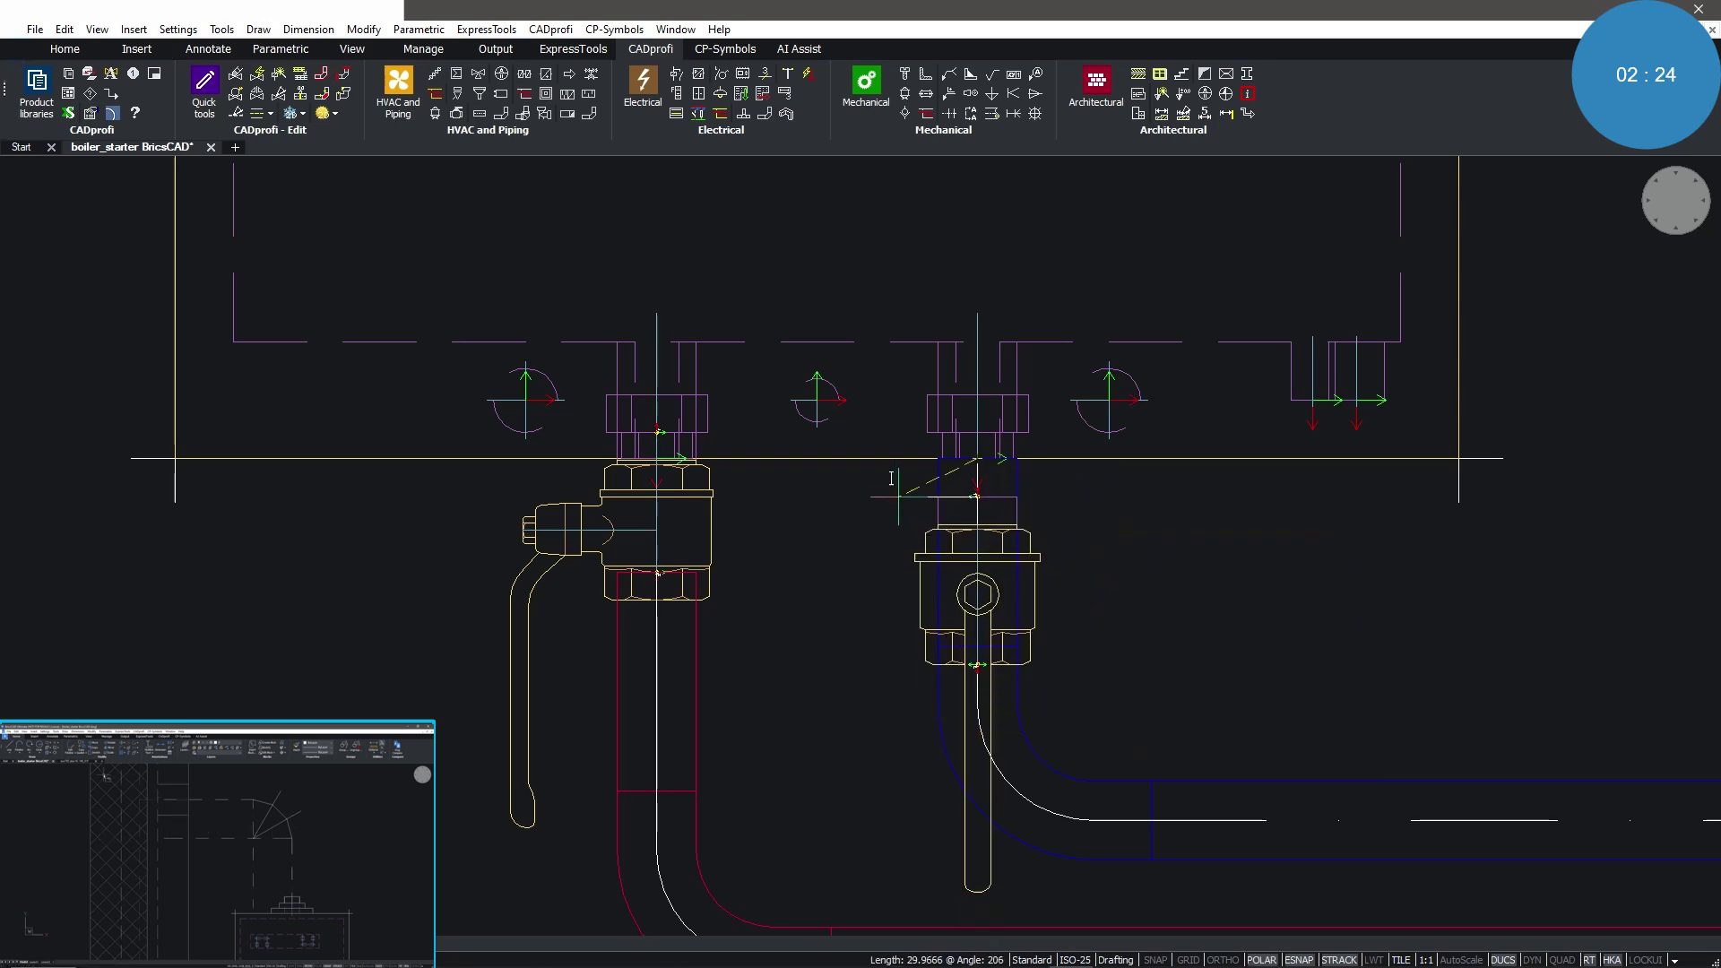
key(F8)
click(854, 684)
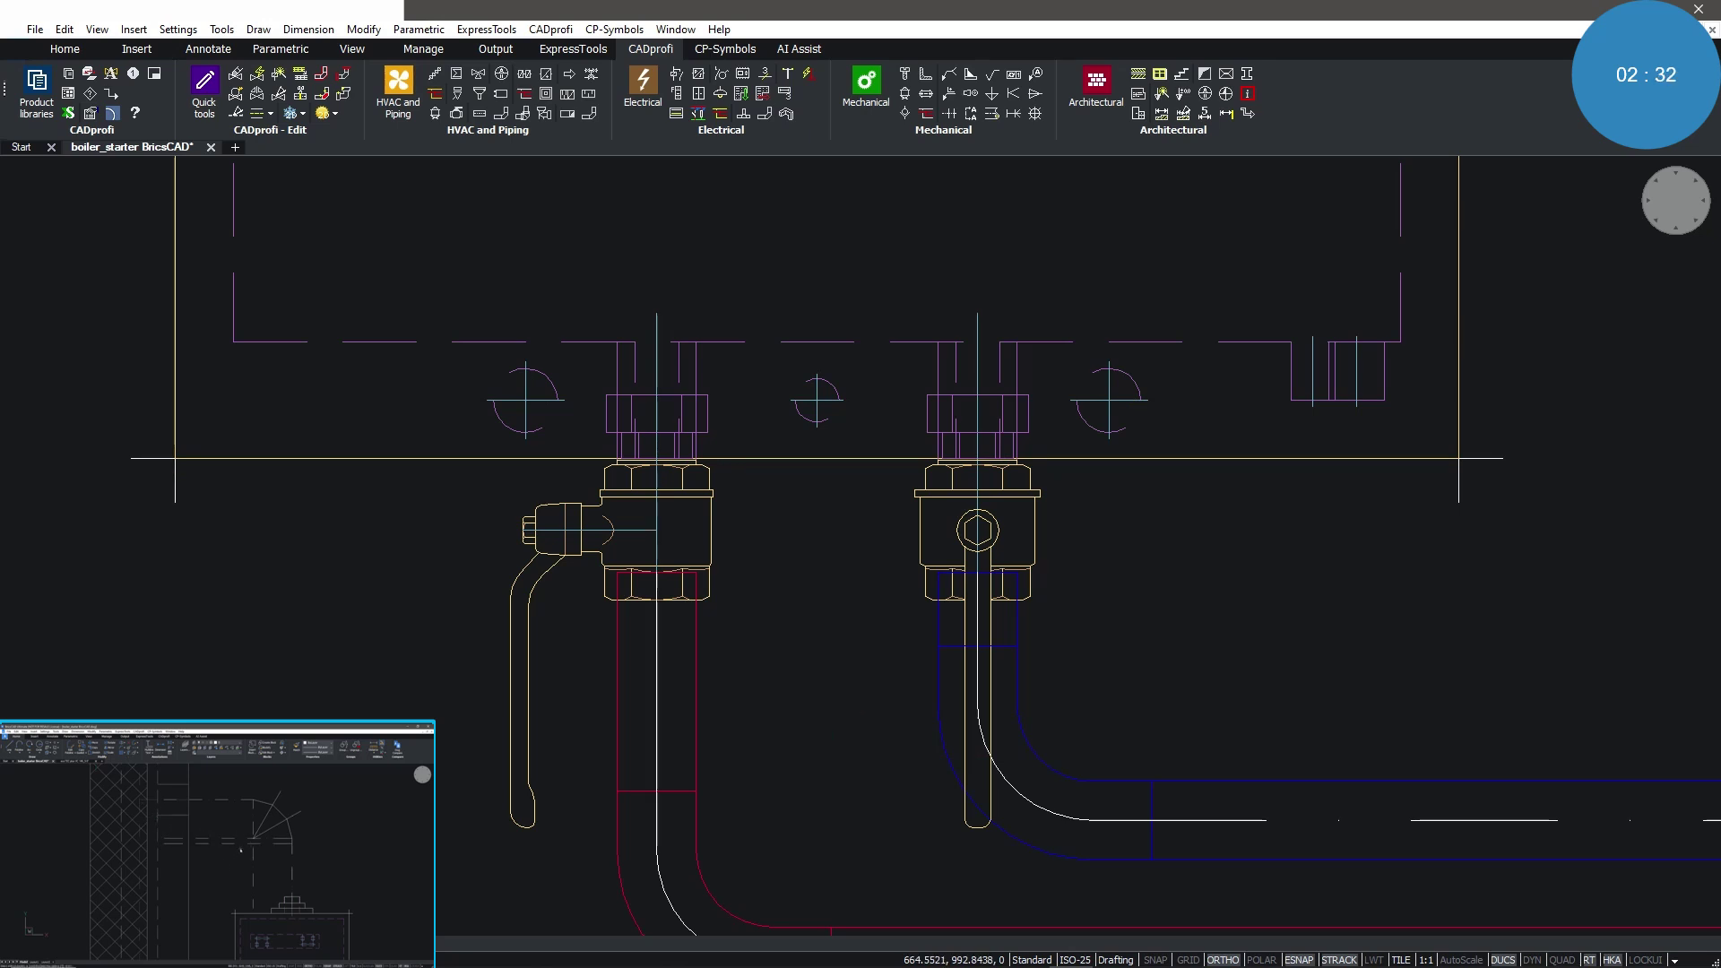
- Add 5 mm insulation to the selected supply and return pipes and risers in the front view, for plumbing/heating elements only
scroll(847, 694, down, 8)
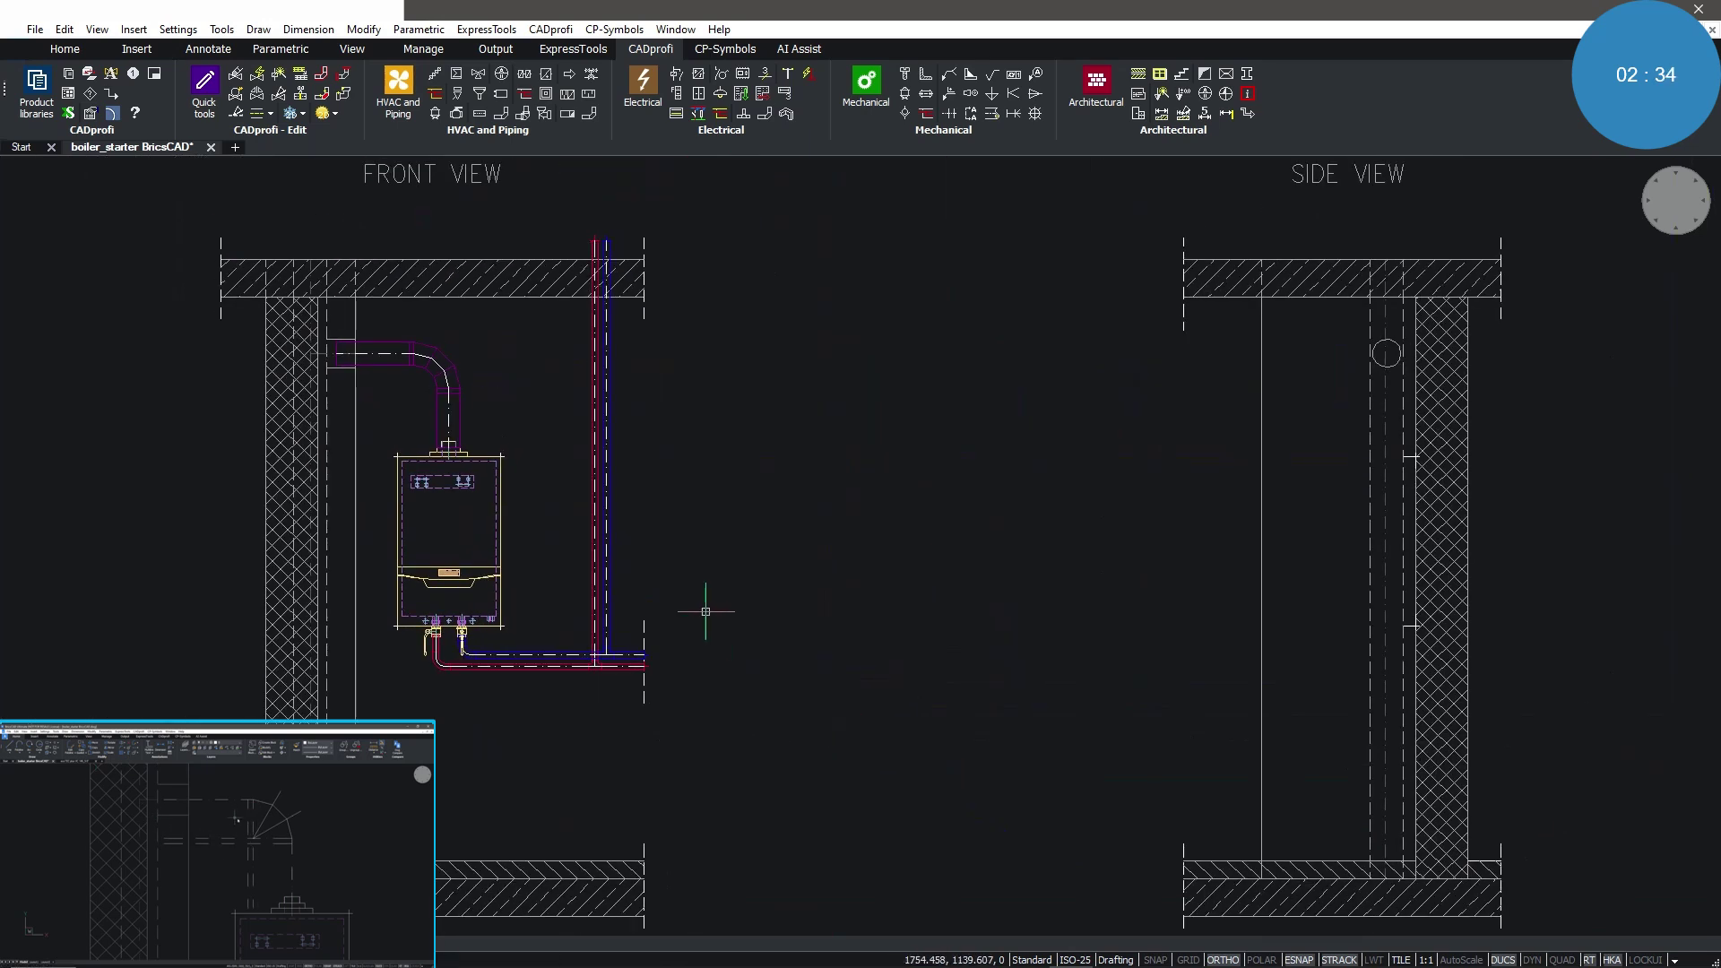
click(323, 81)
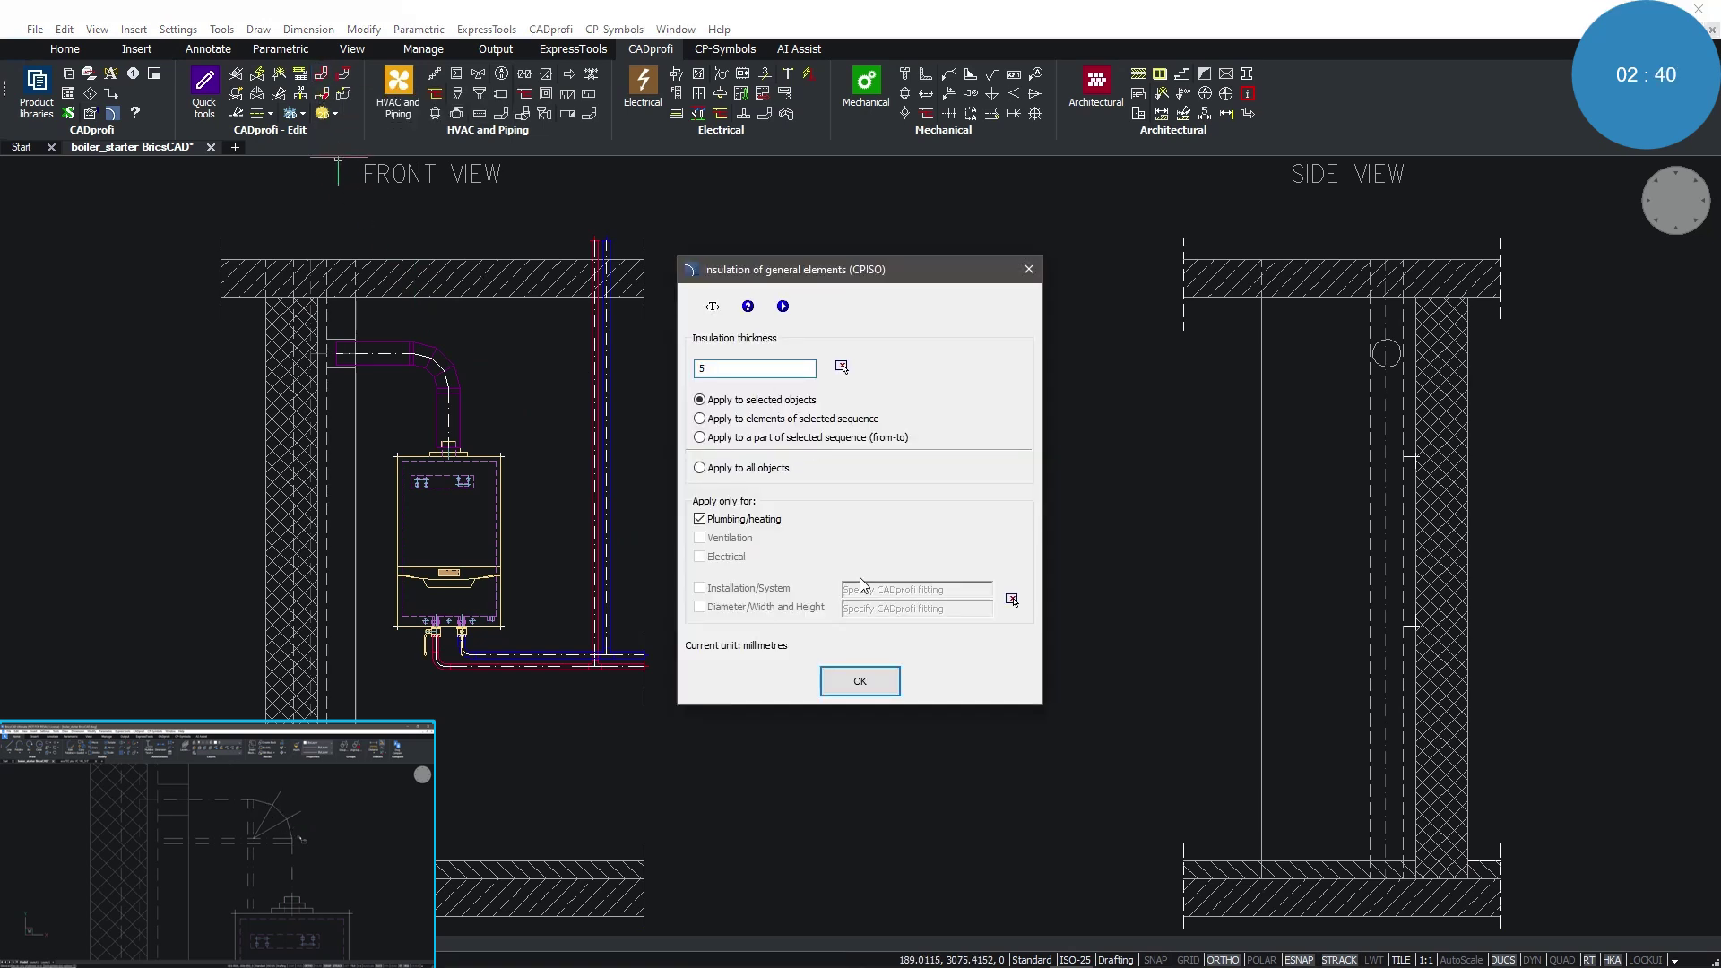
click(867, 685)
drag(513, 221, 761, 726)
drag(363, 609, 691, 726)
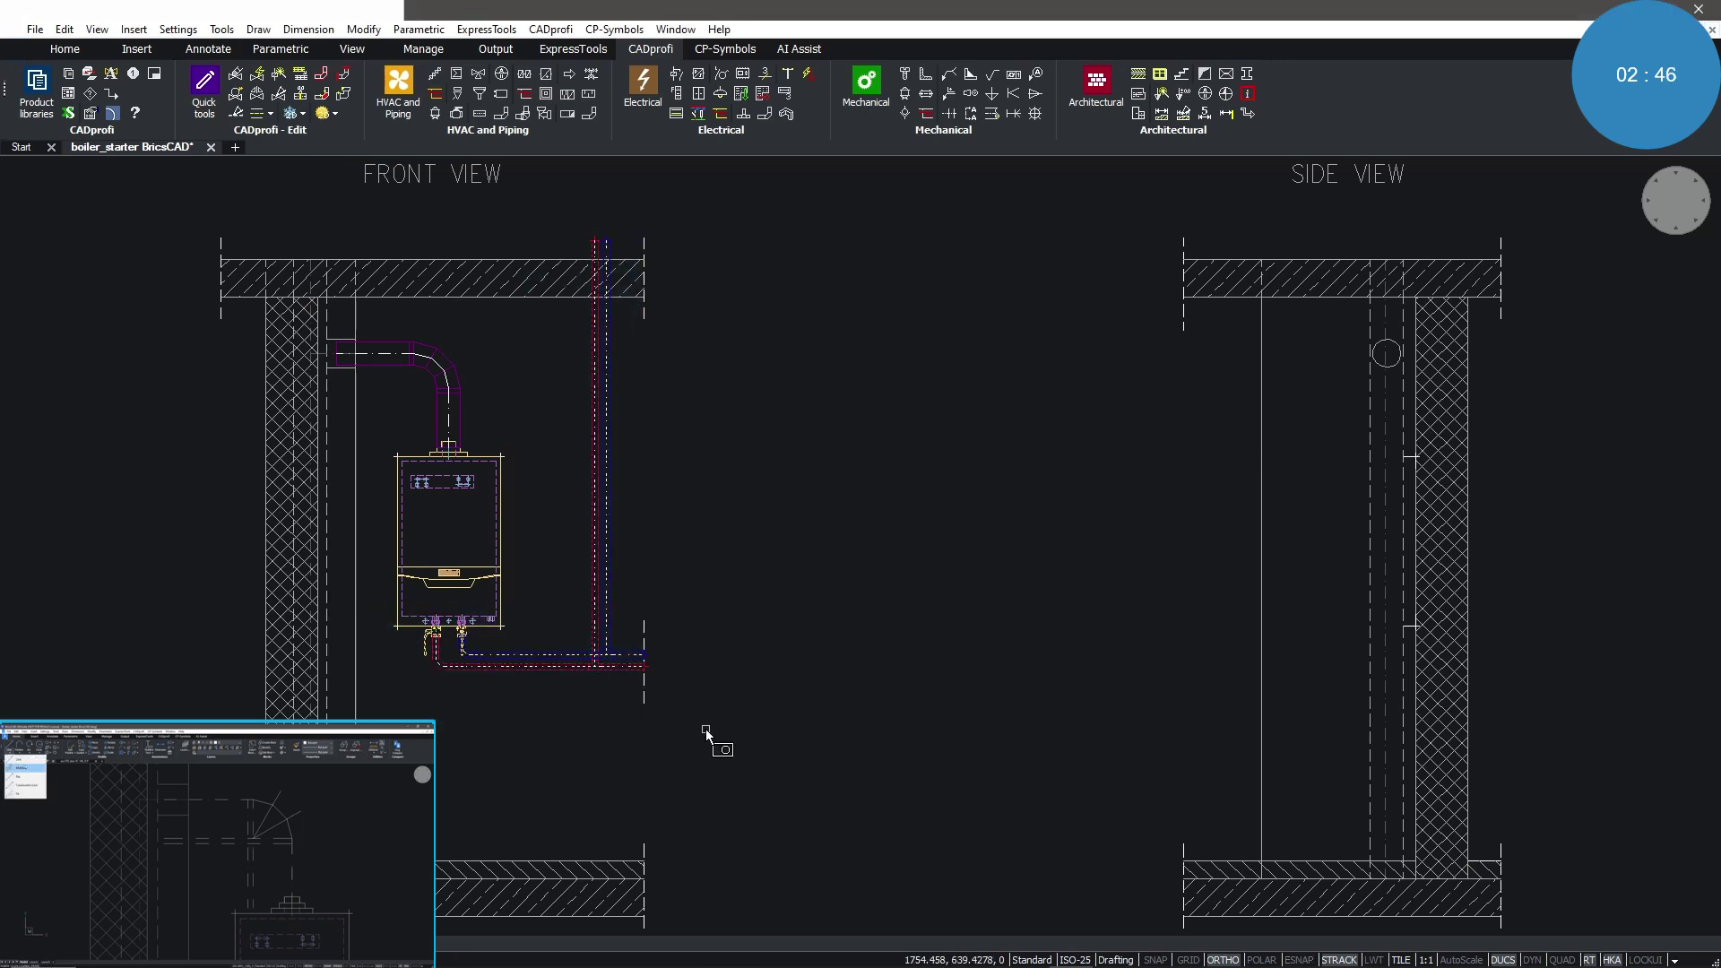
key(Return)
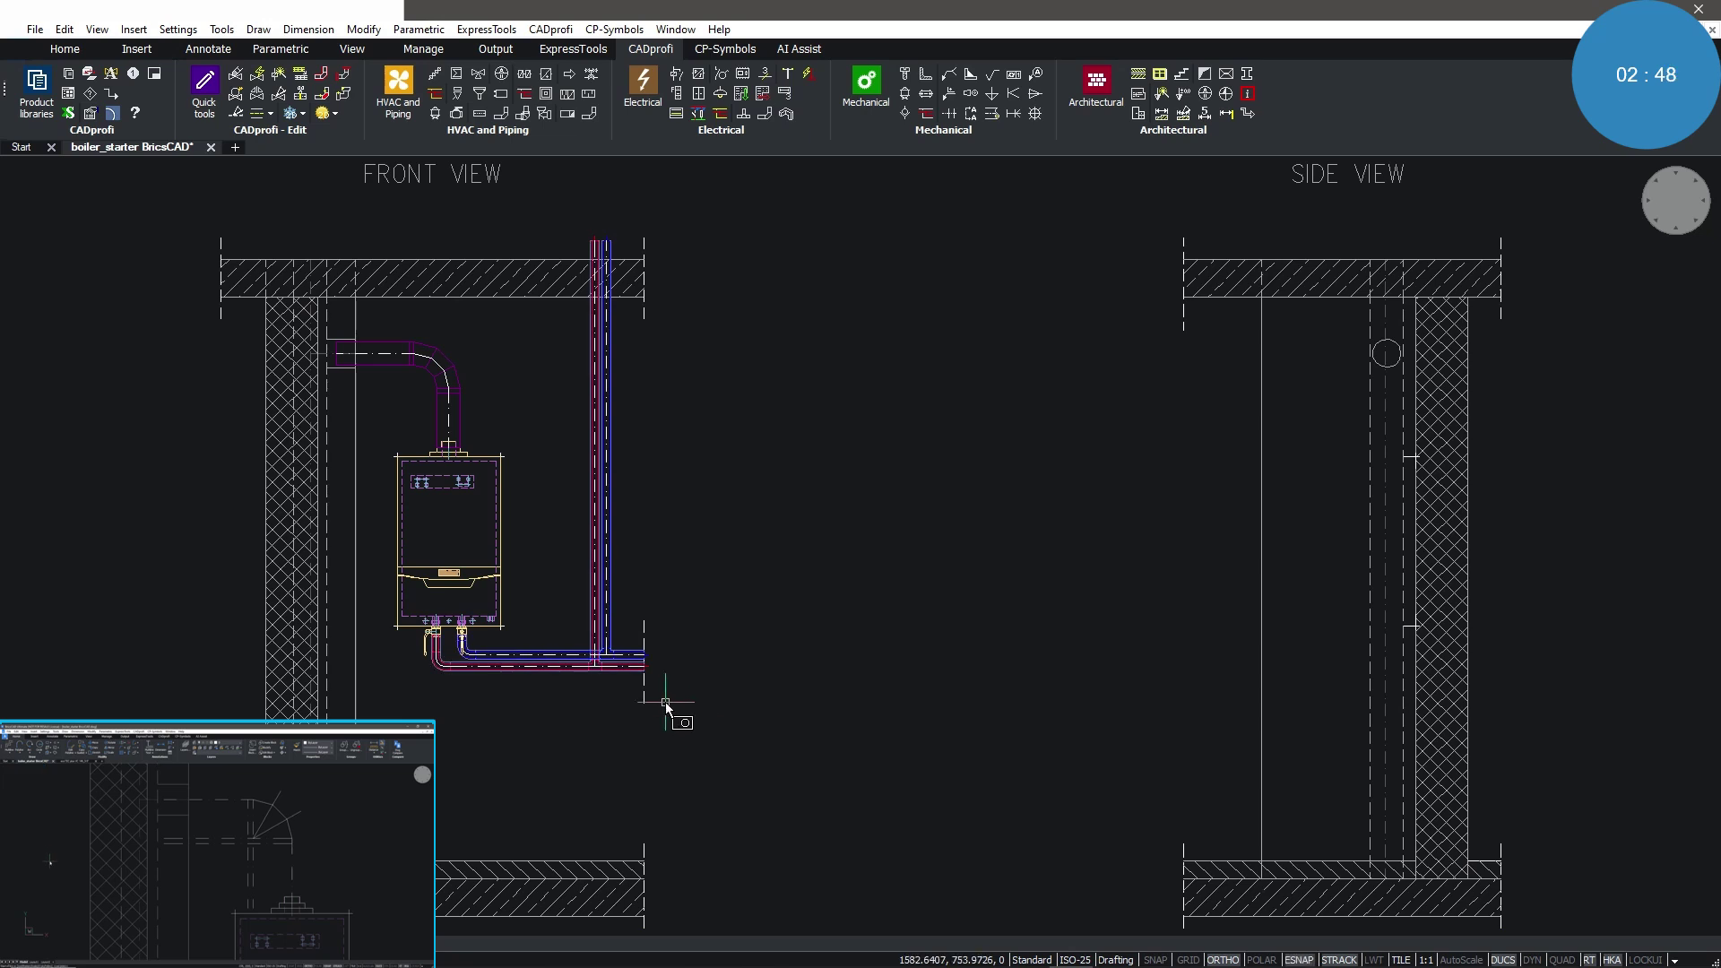
- Insert the boiler's right side view in the side view, unrotated, at the lower mark on the hatched wall
click(502, 534)
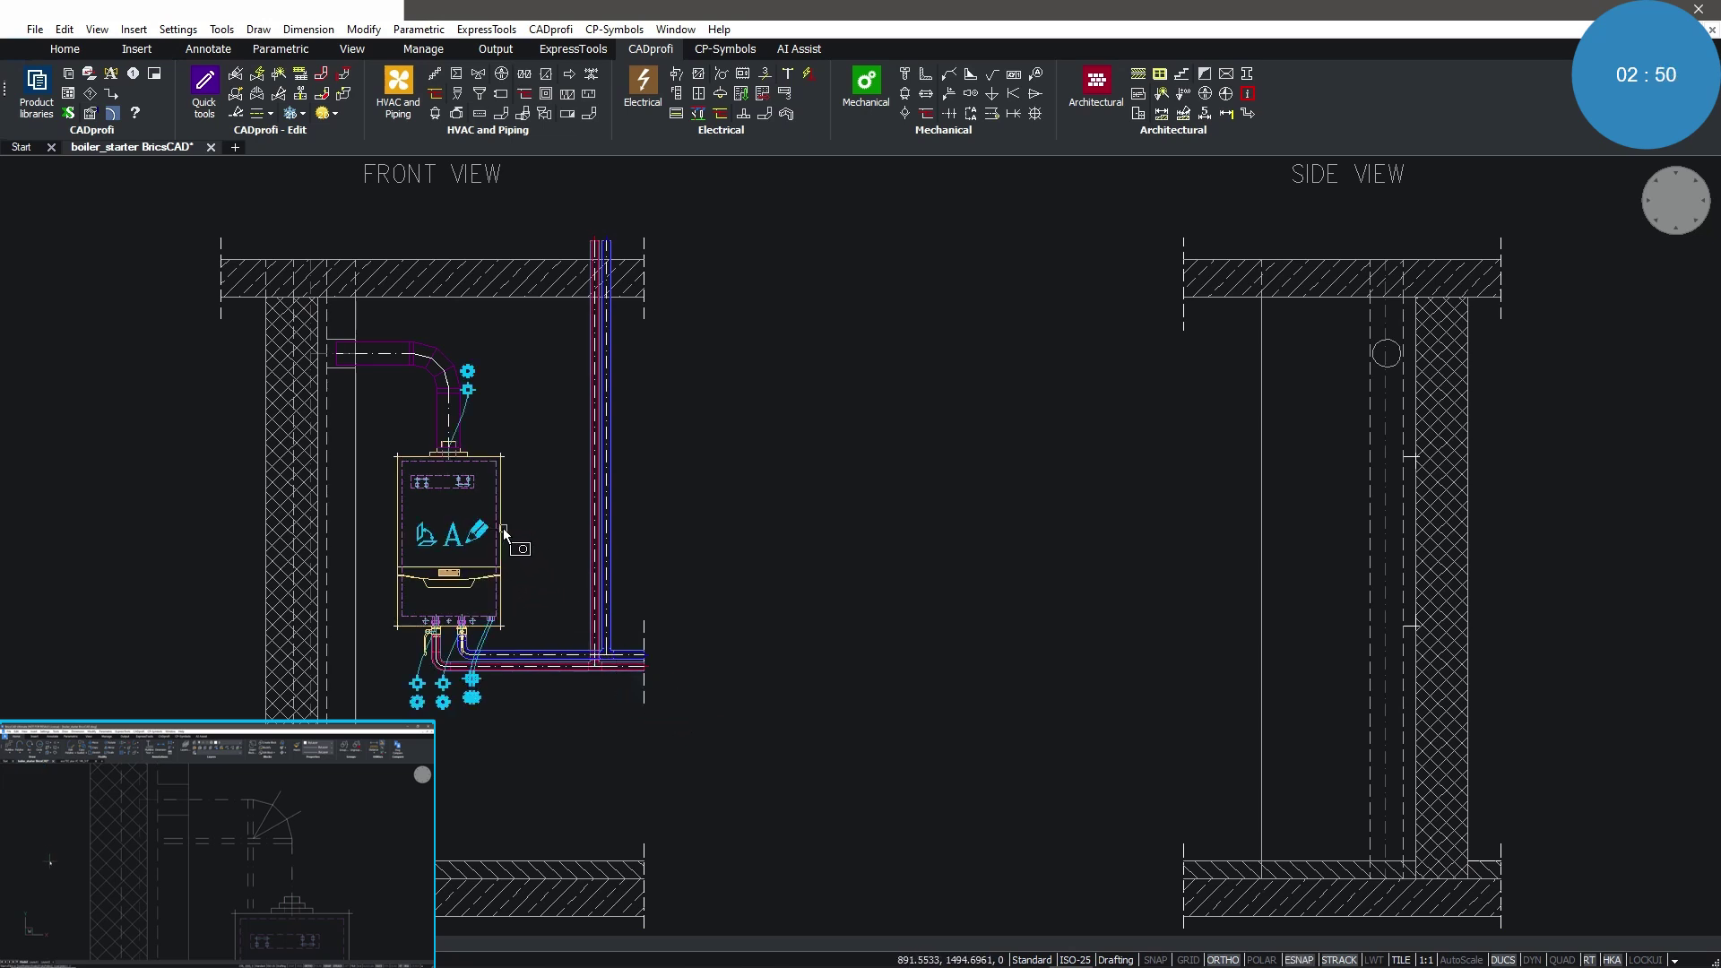
click(425, 537)
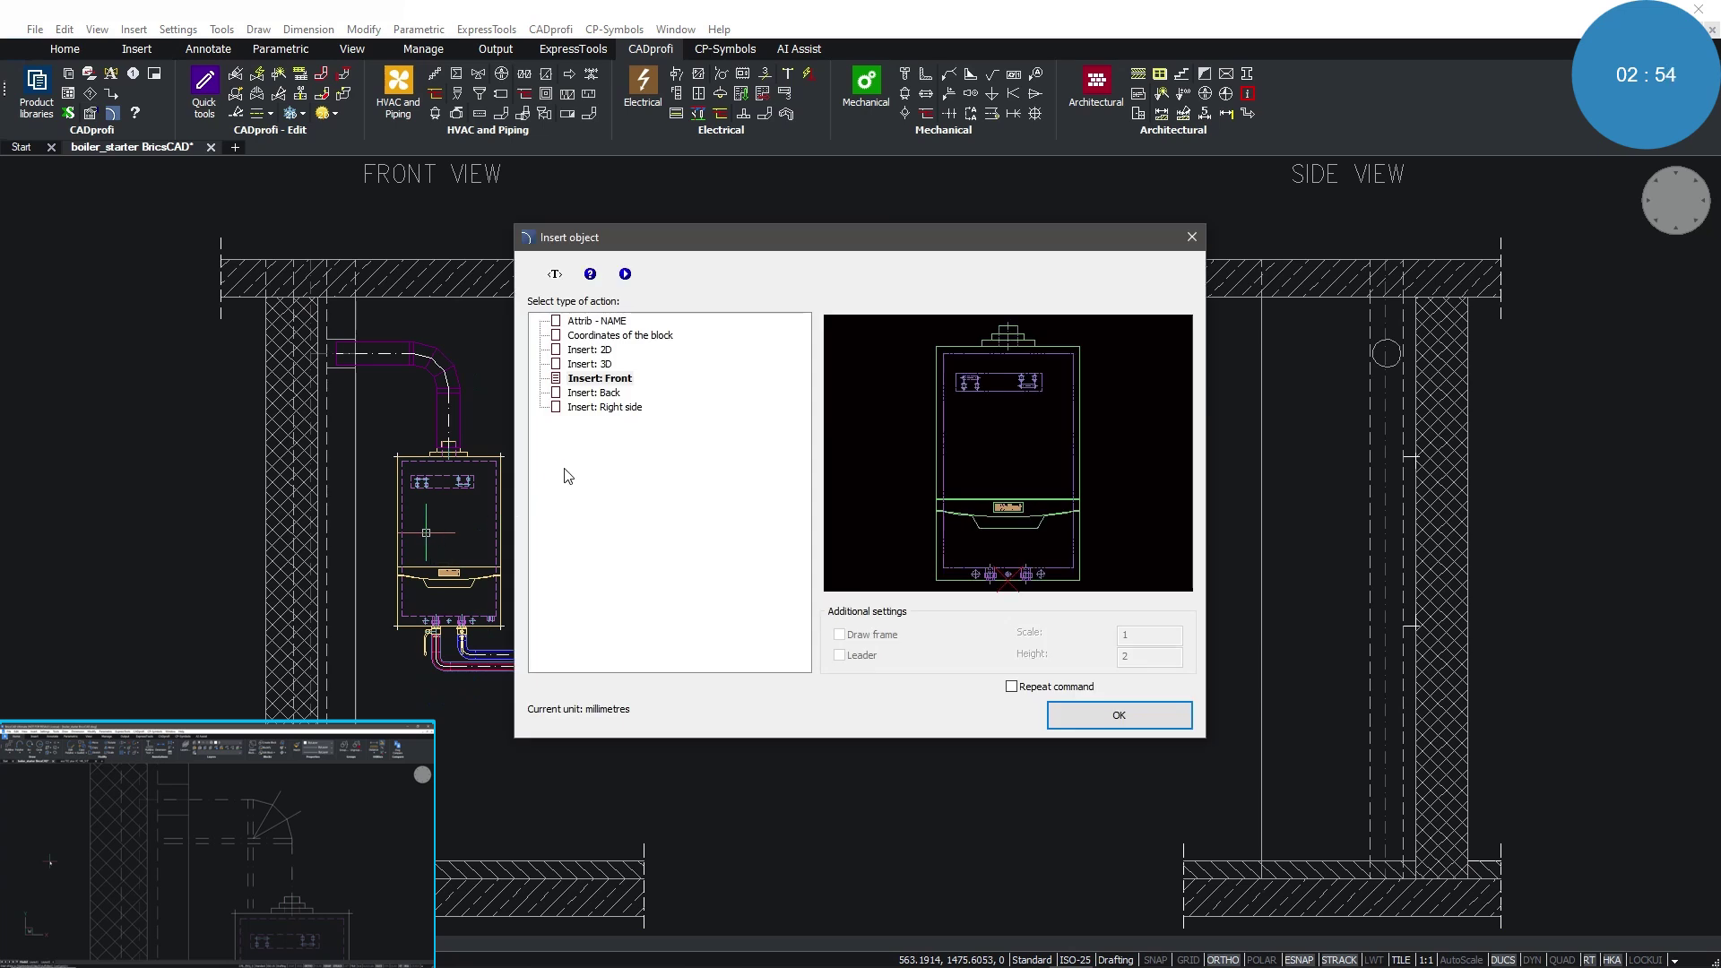
click(599, 394)
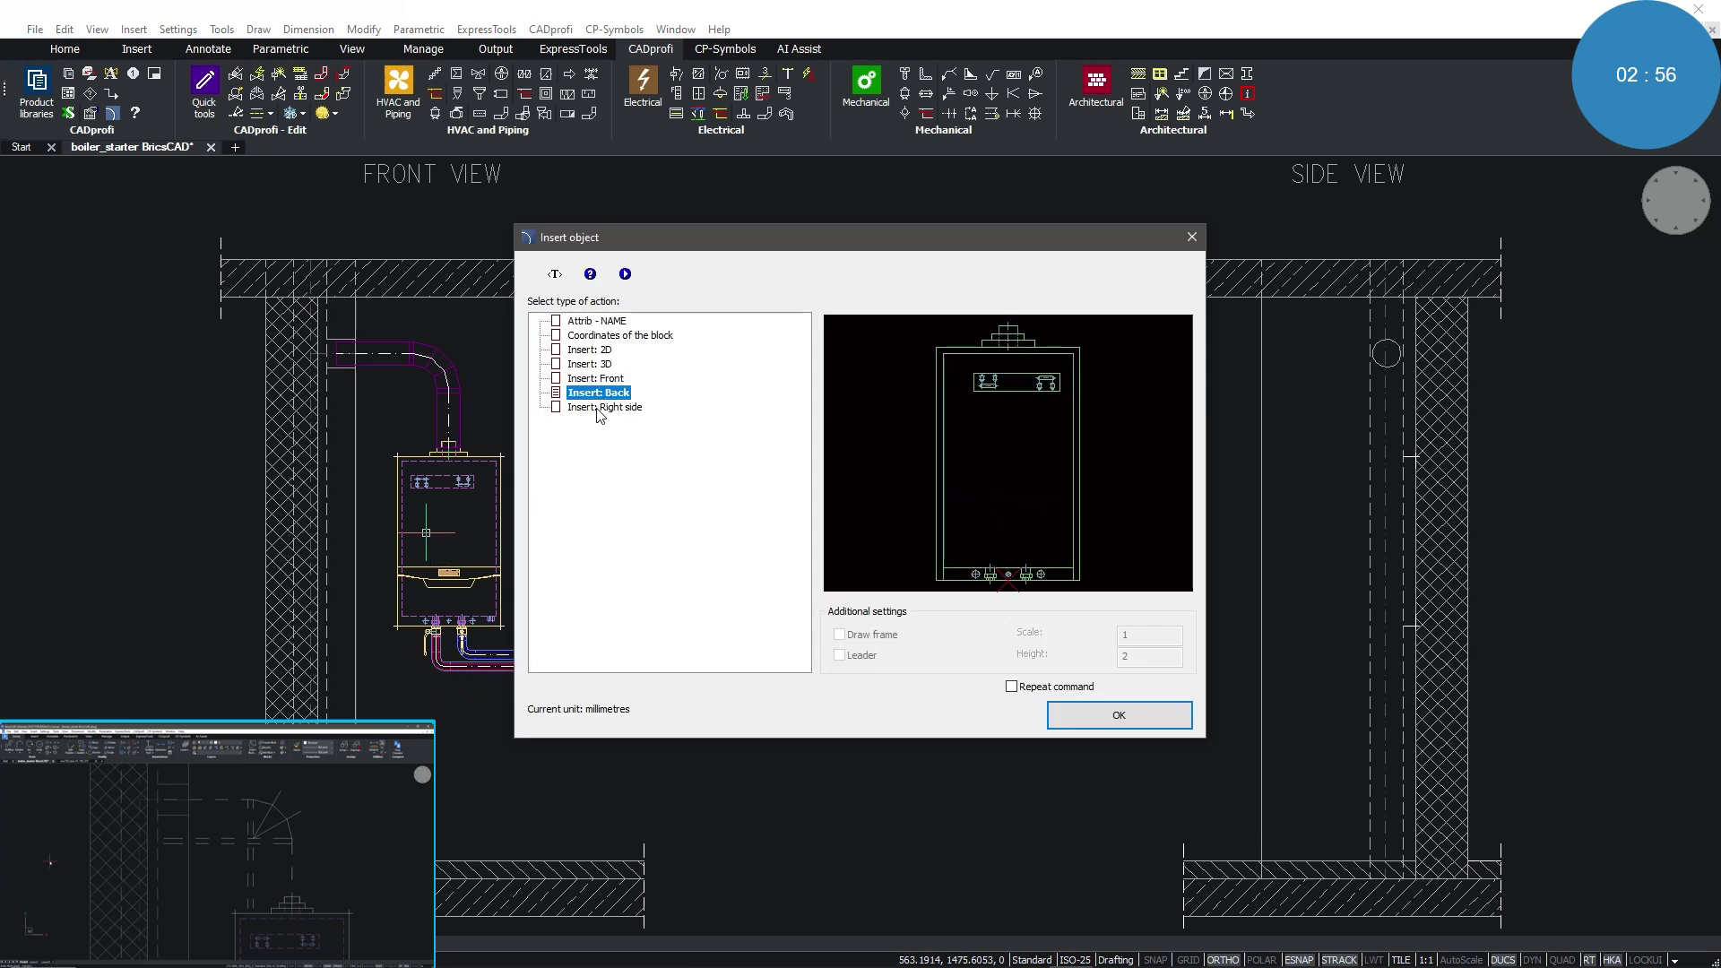
click(599, 409)
click(1094, 715)
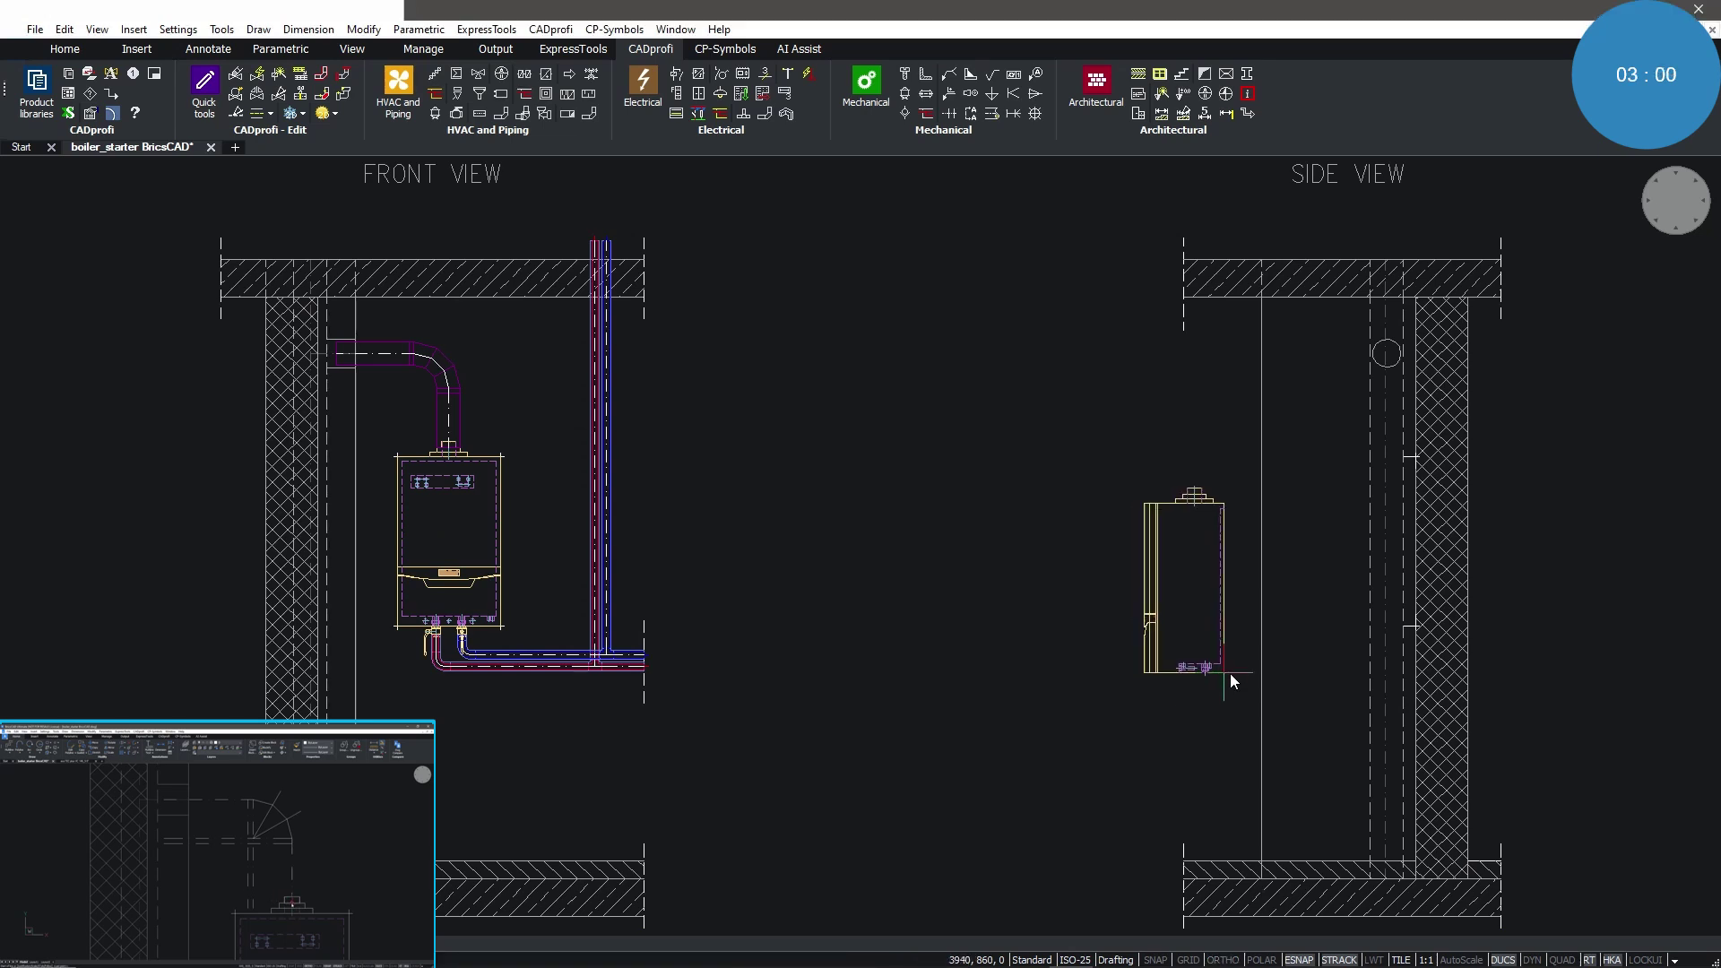
click(1415, 625)
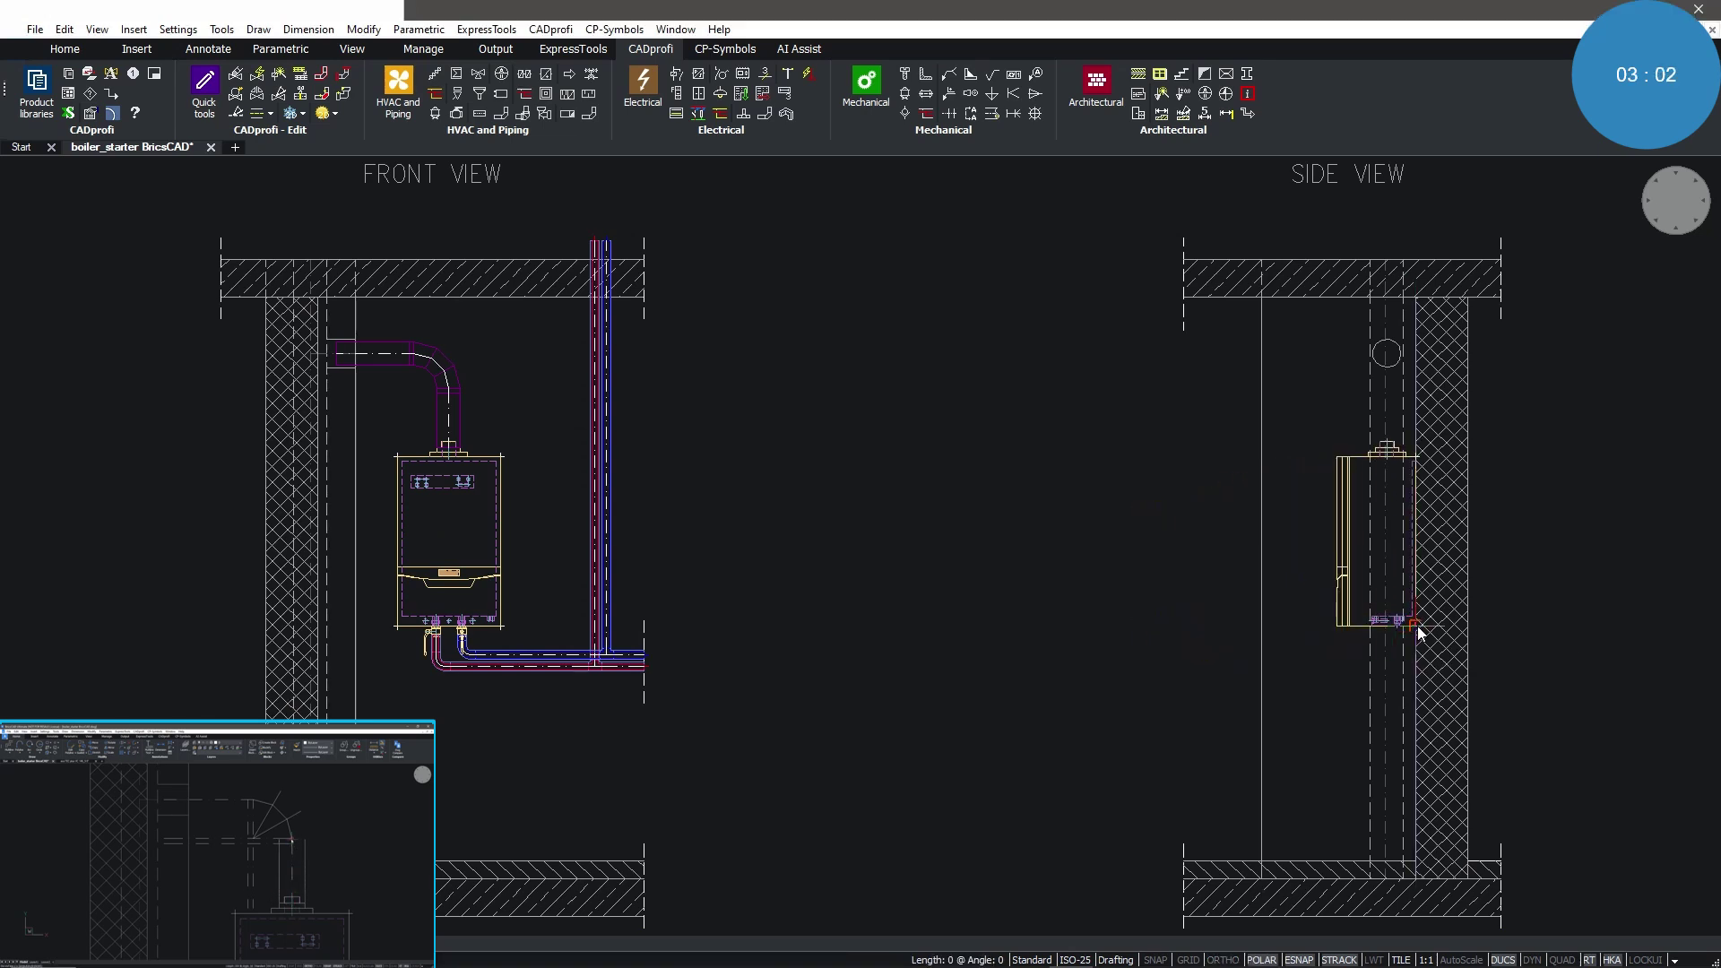
click(1418, 627)
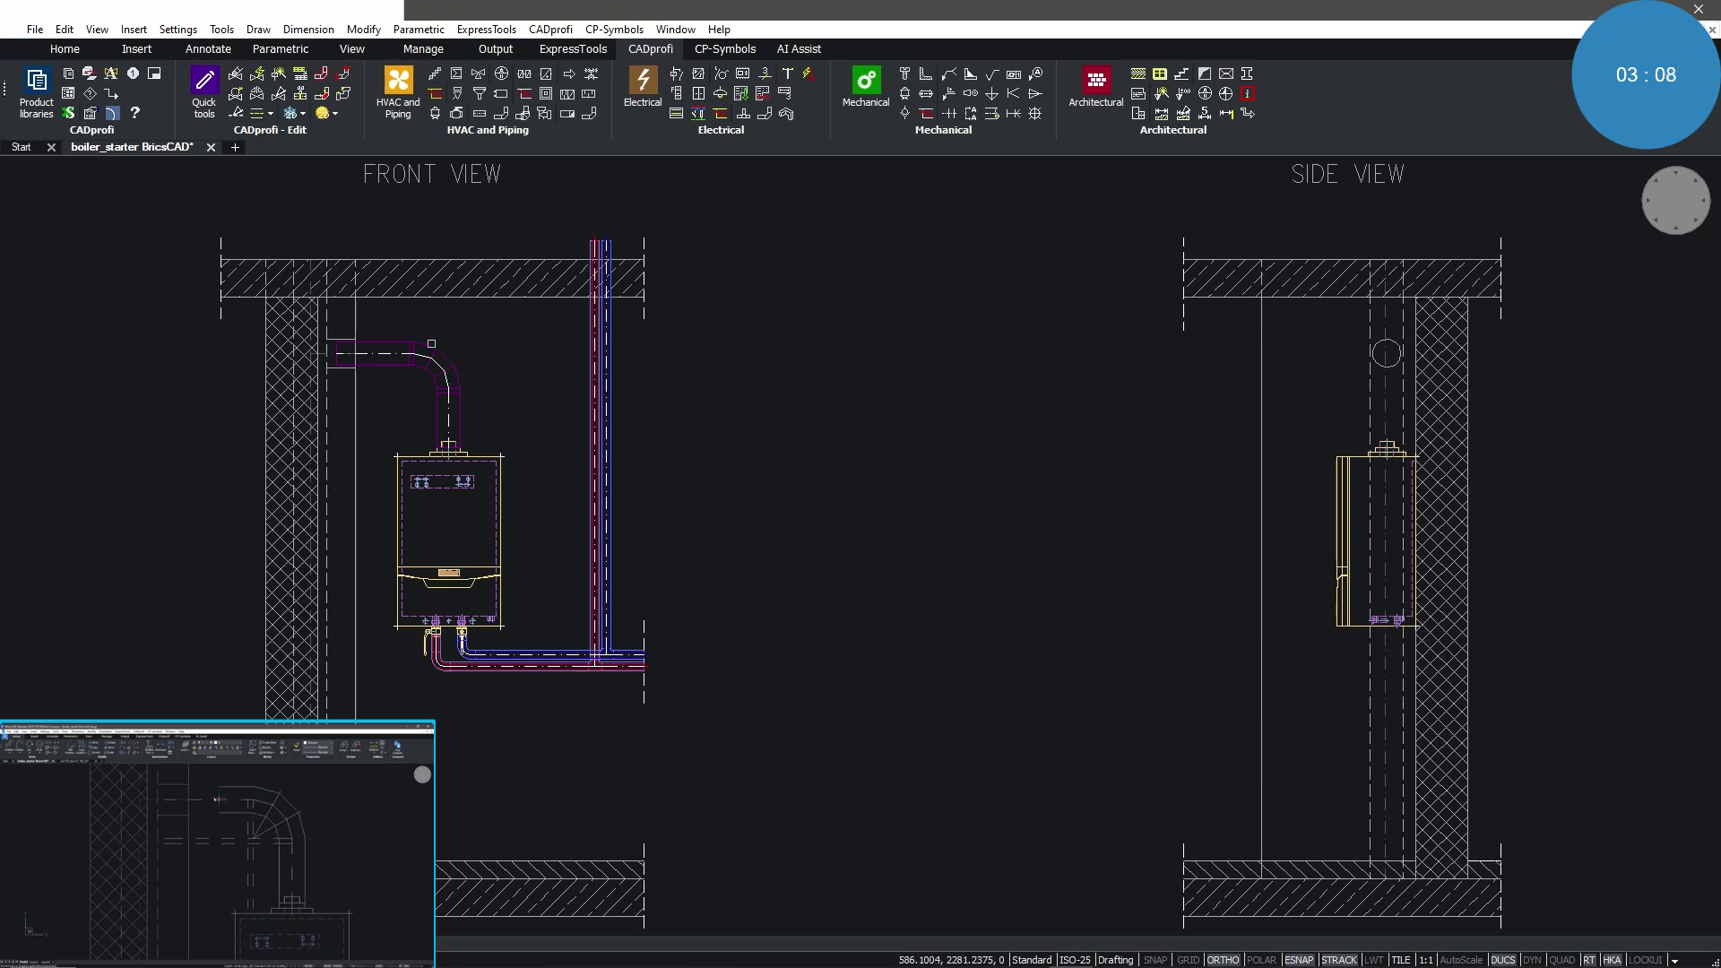
- Copy the vertical flue duct and elbow onto the side-view boiler's top connection and switch the elbow to its end-on view
click(451, 444)
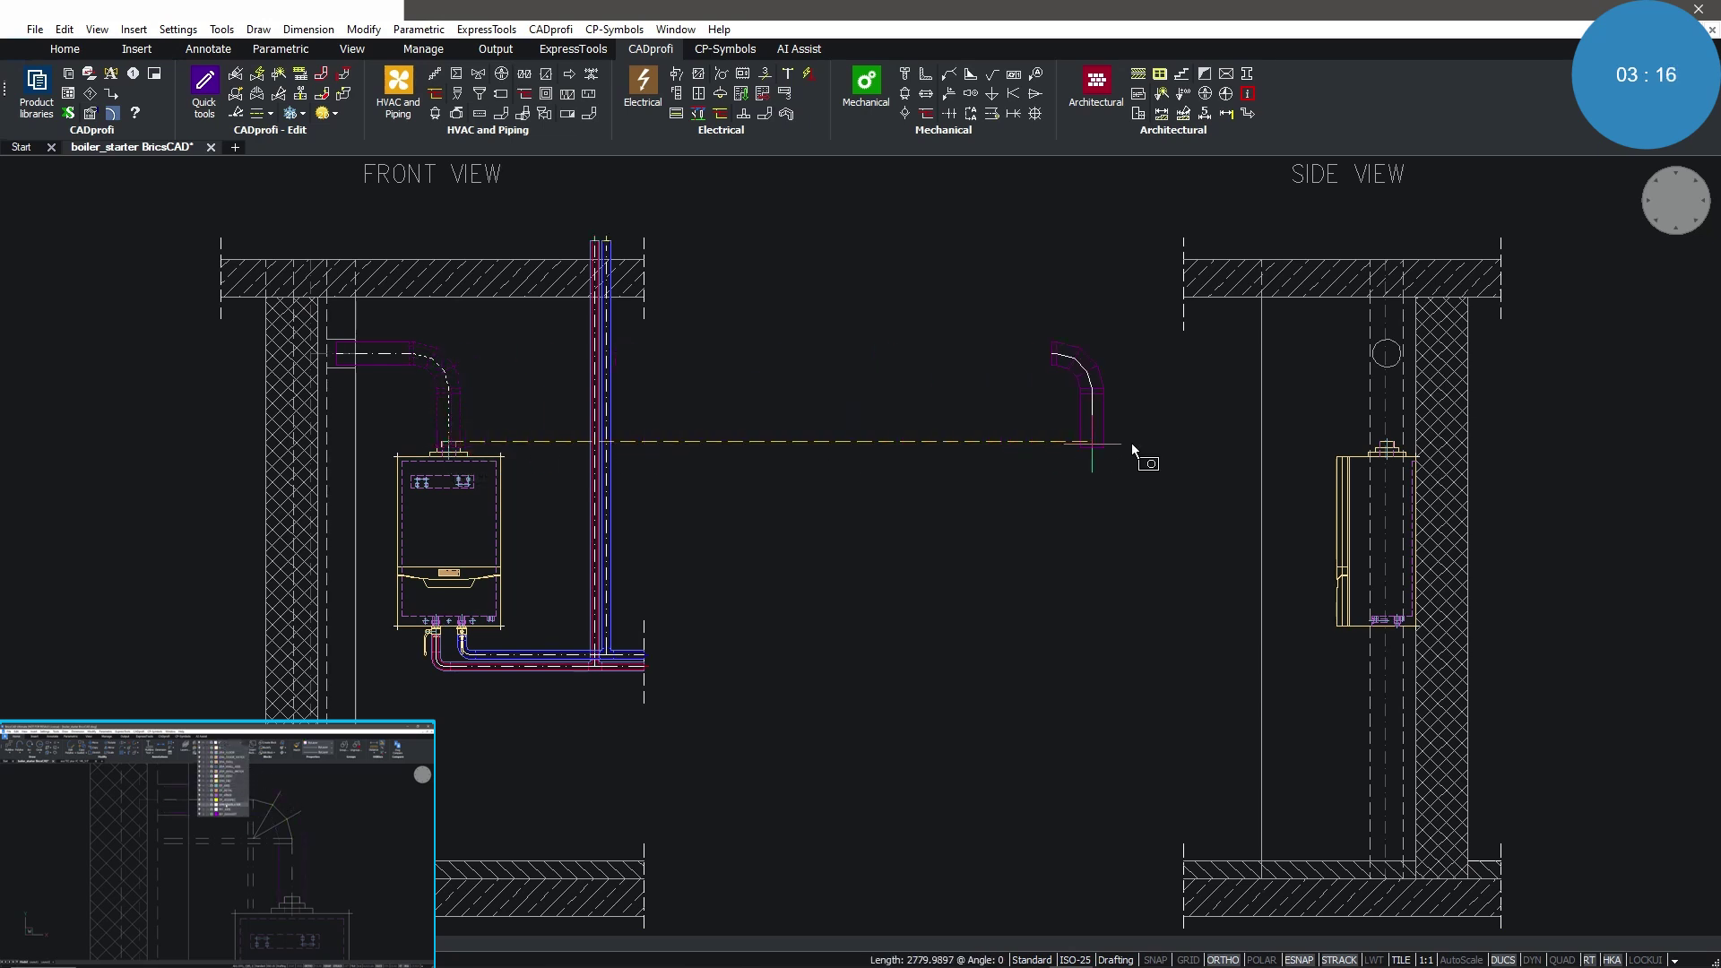
click(1388, 446)
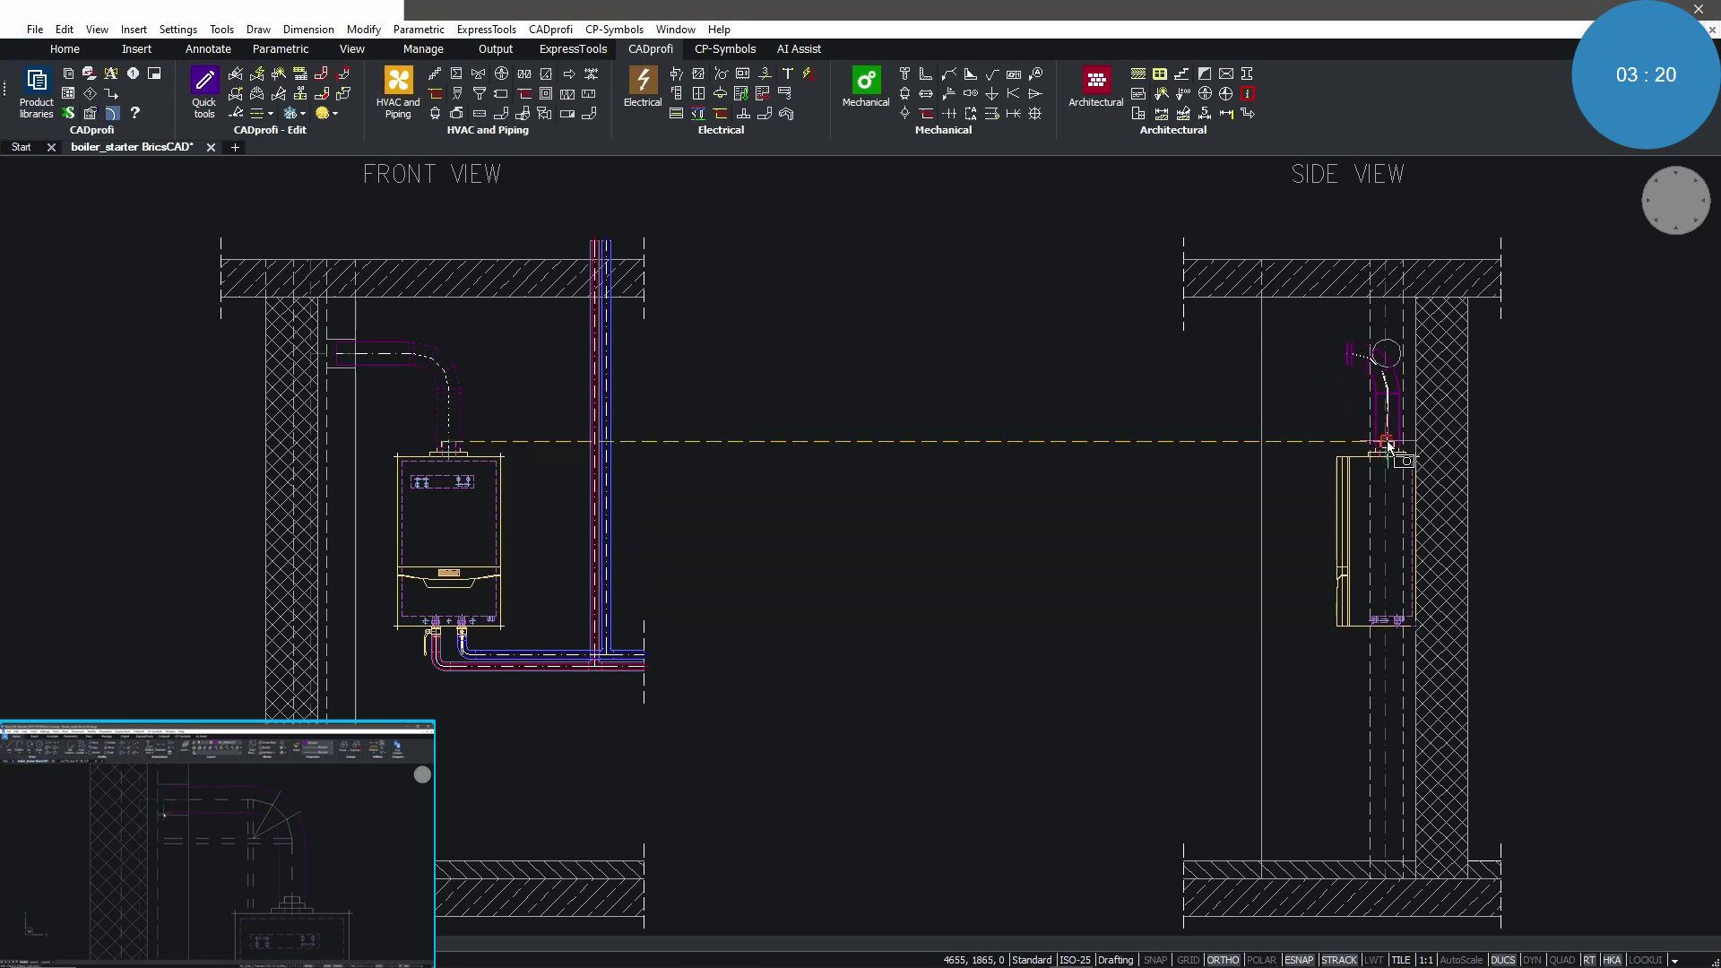
click(1388, 444)
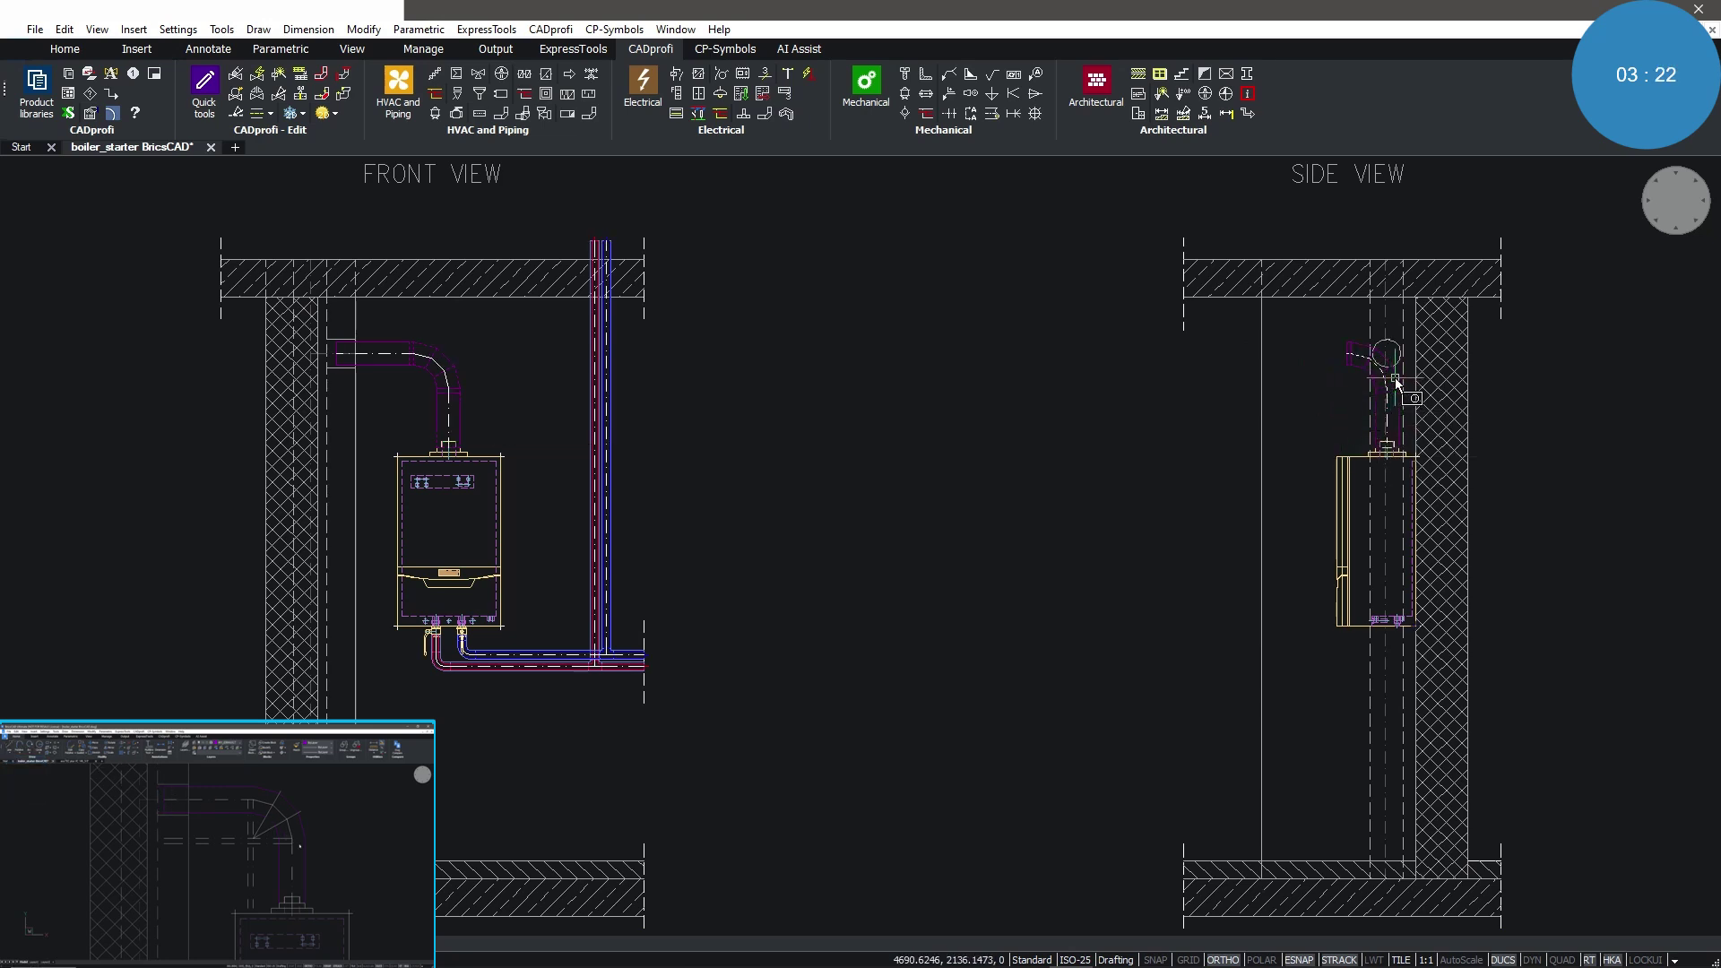
click(1408, 435)
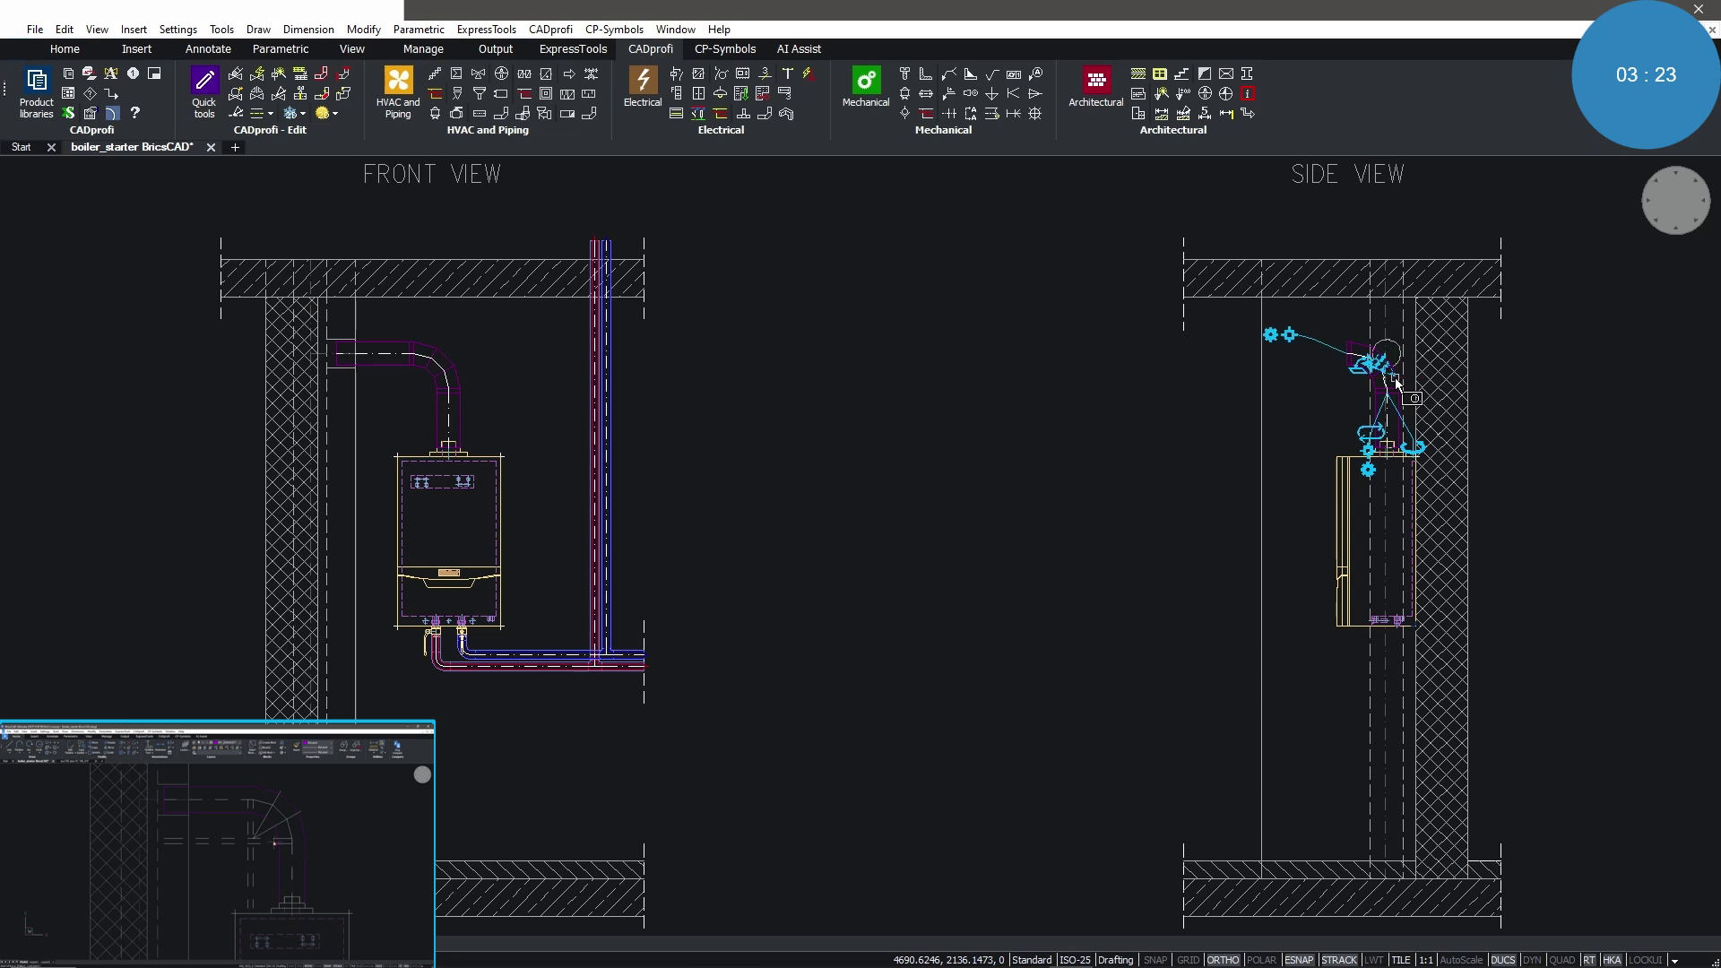
click(1409, 450)
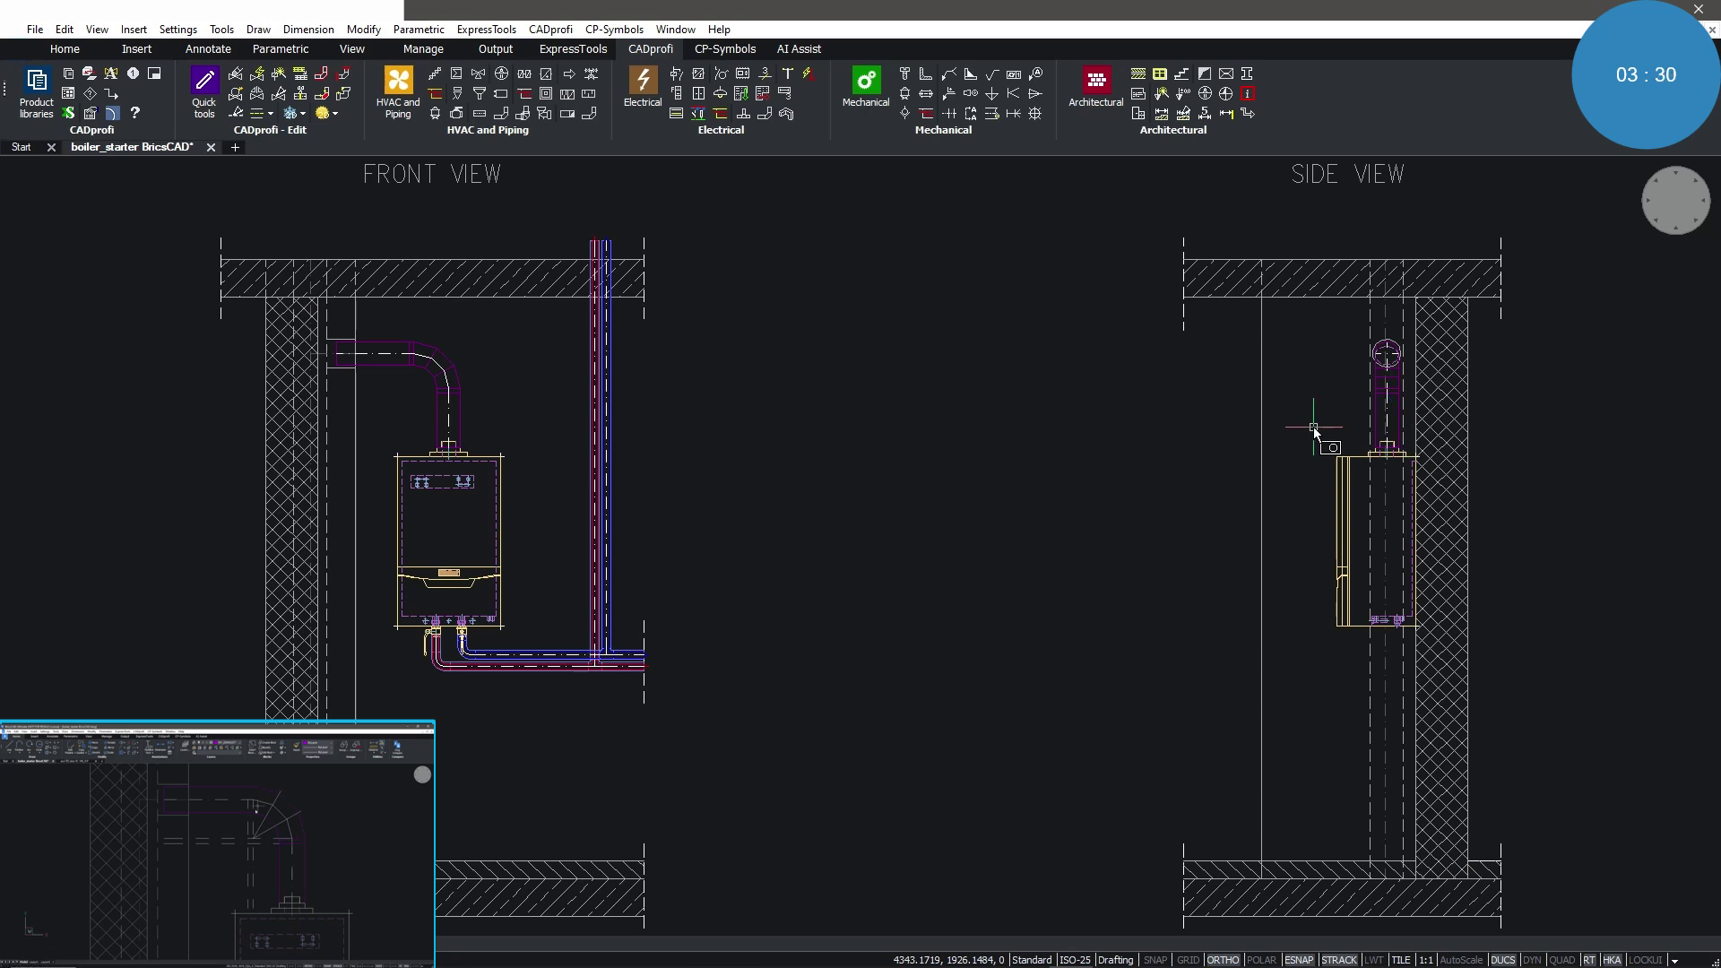
- Copy the supply valve with the supply and return drop pipes and elbows from the front view to the side-view boiler's bottom connection
scroll(430, 650, up, 5)
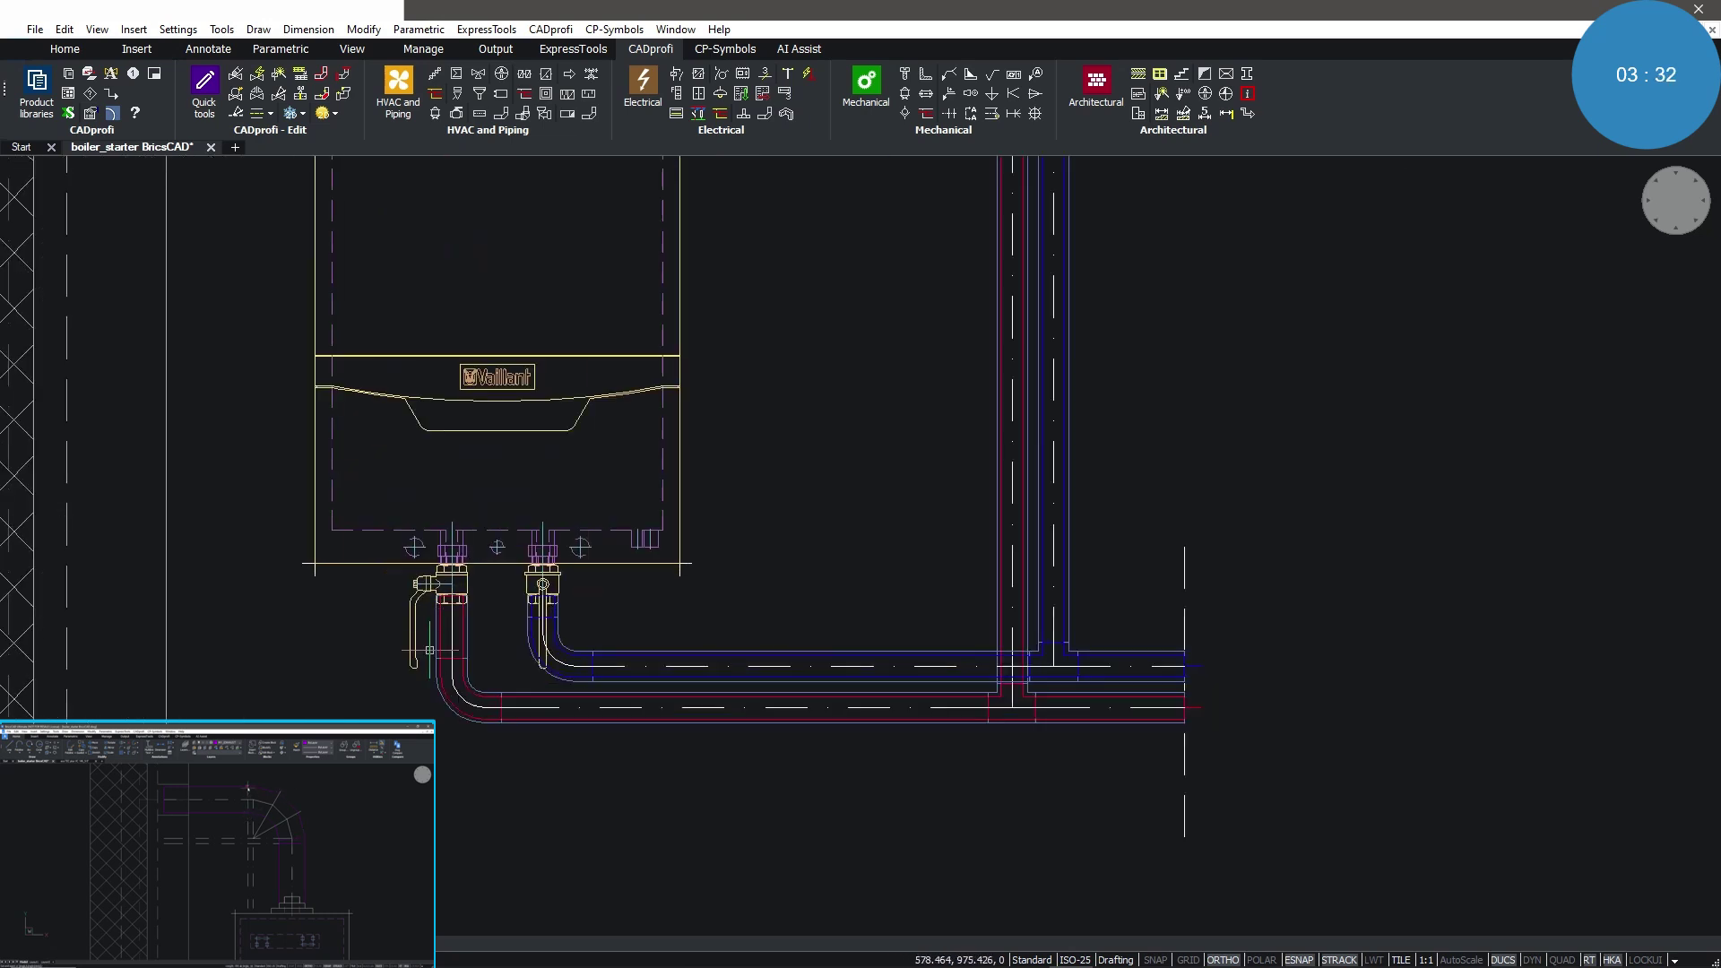
scroll(430, 650, up, 2)
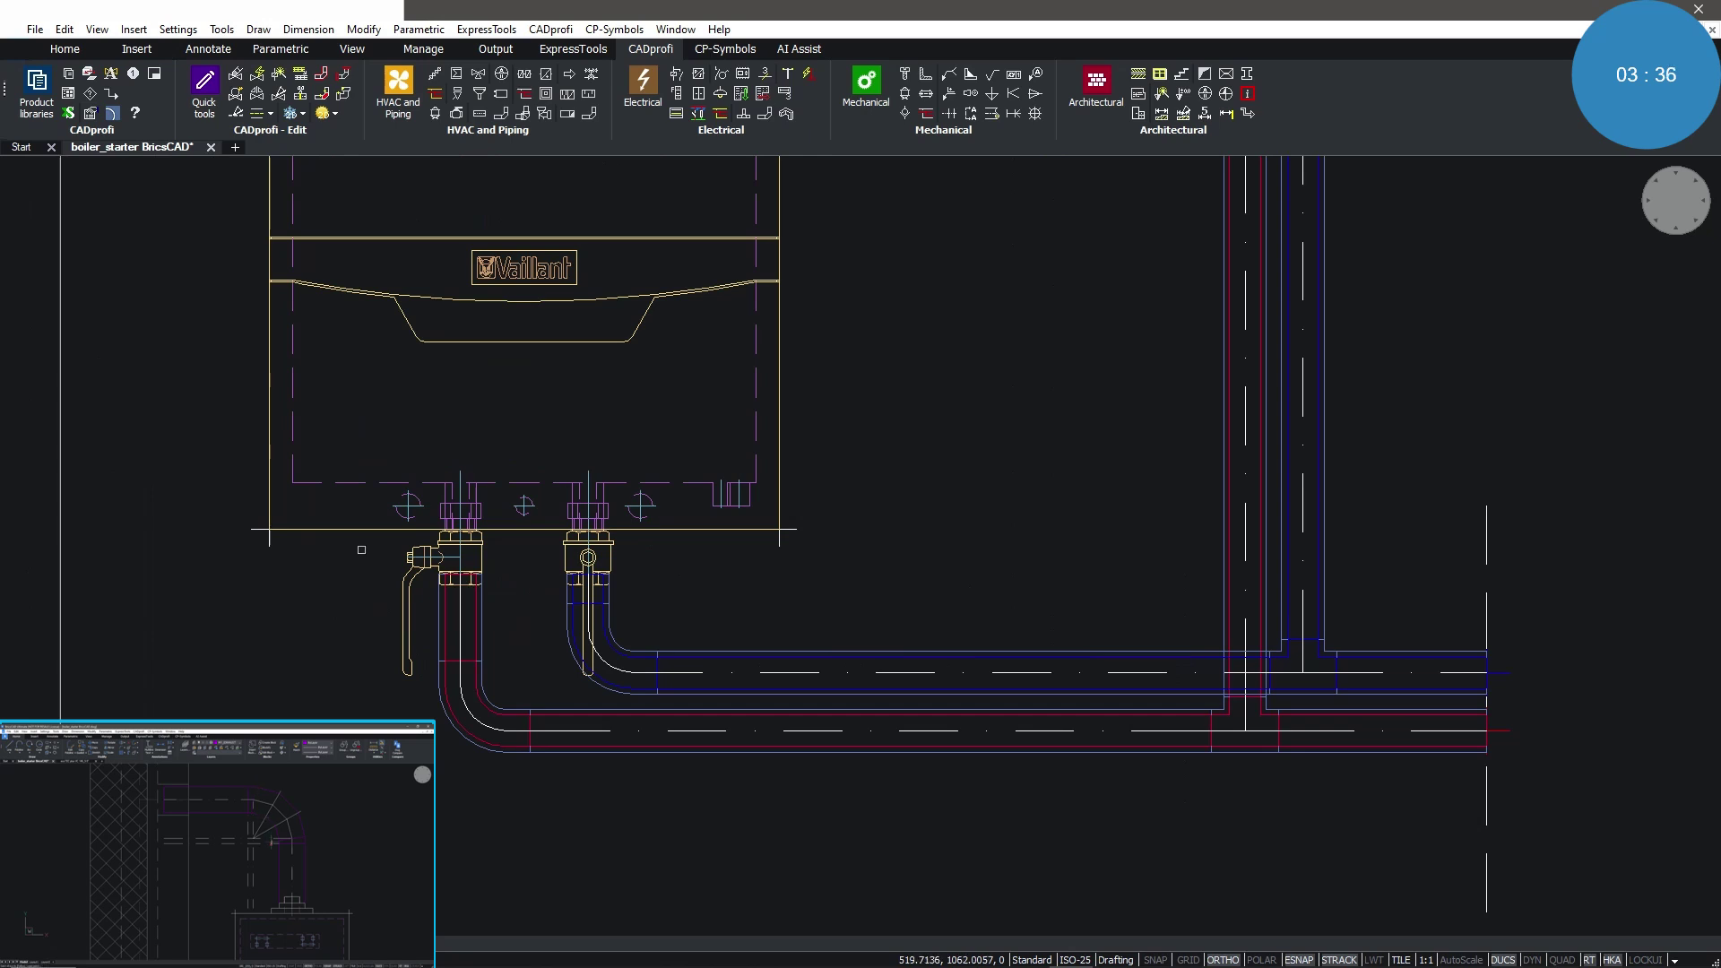
drag(359, 512, 543, 773)
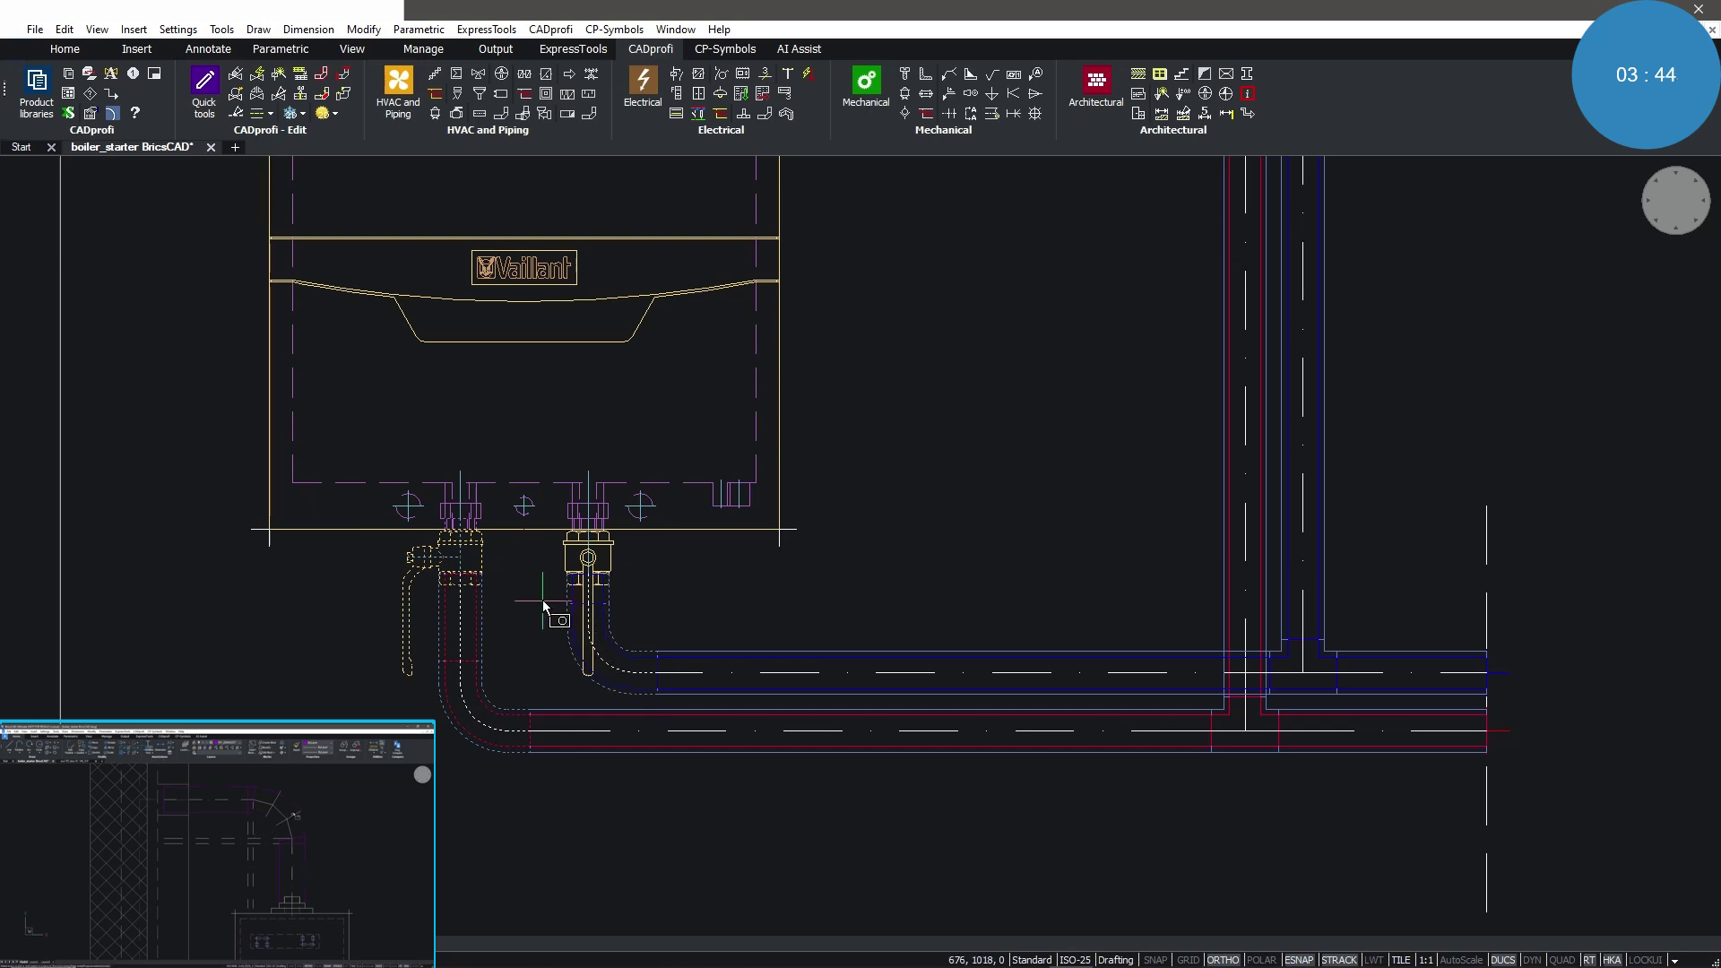
click(460, 513)
middle_drag(1594, 540, 504, 571)
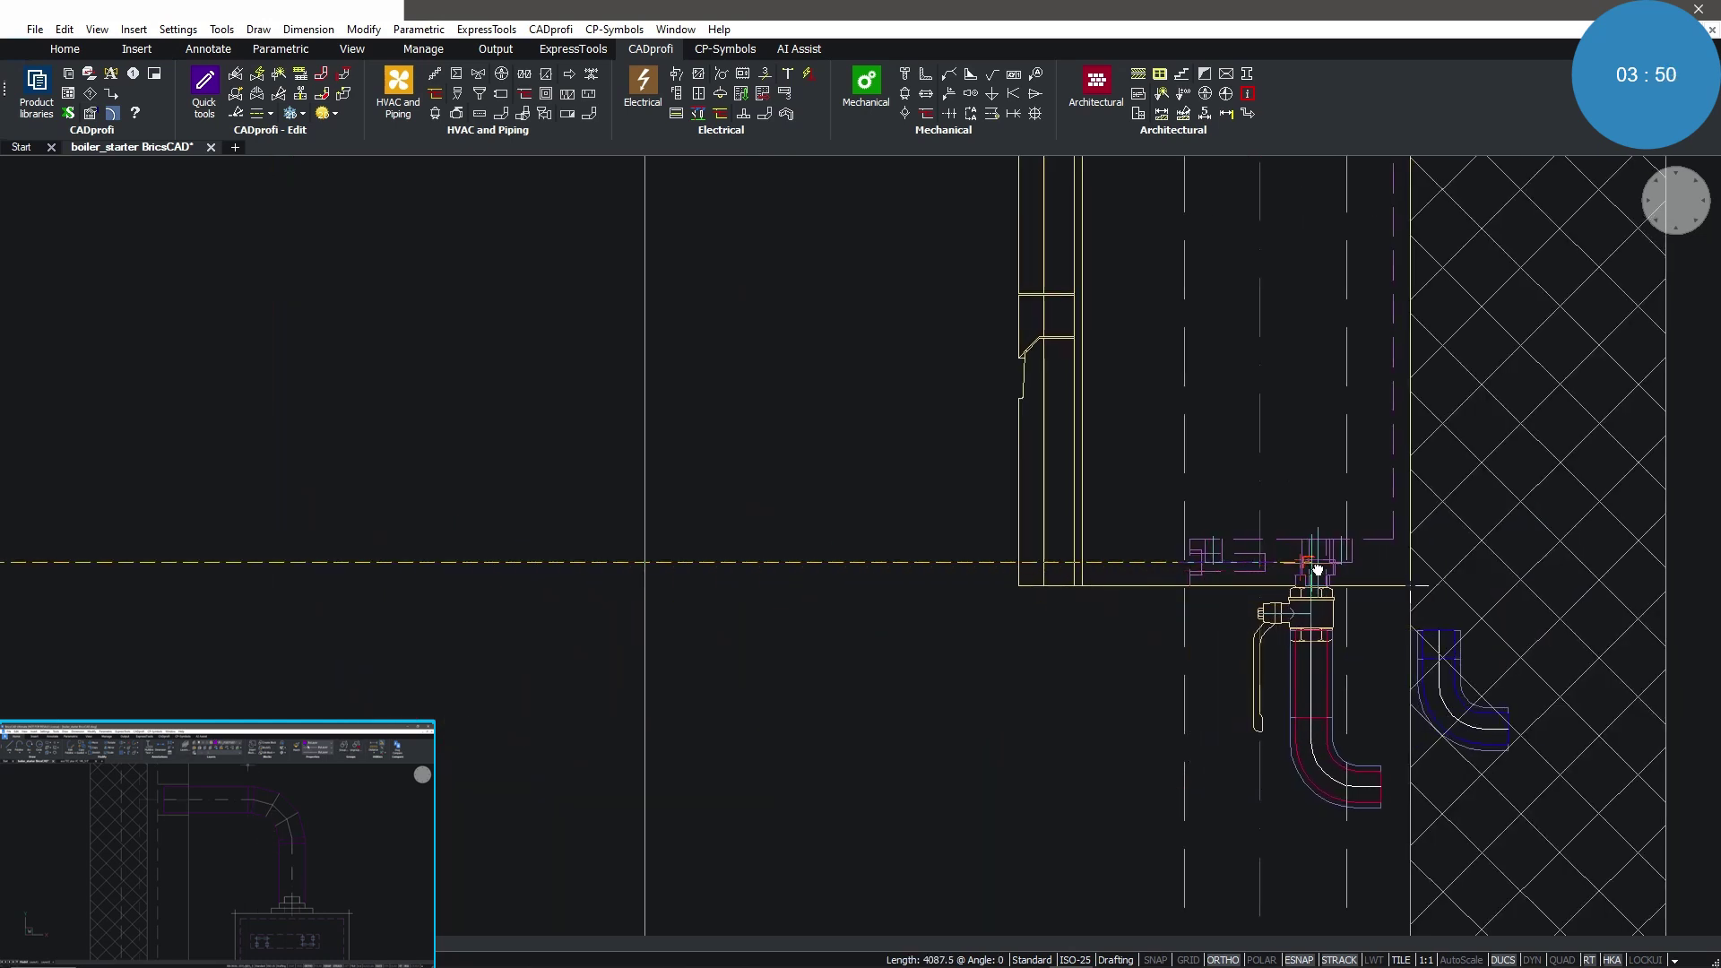
click(1323, 569)
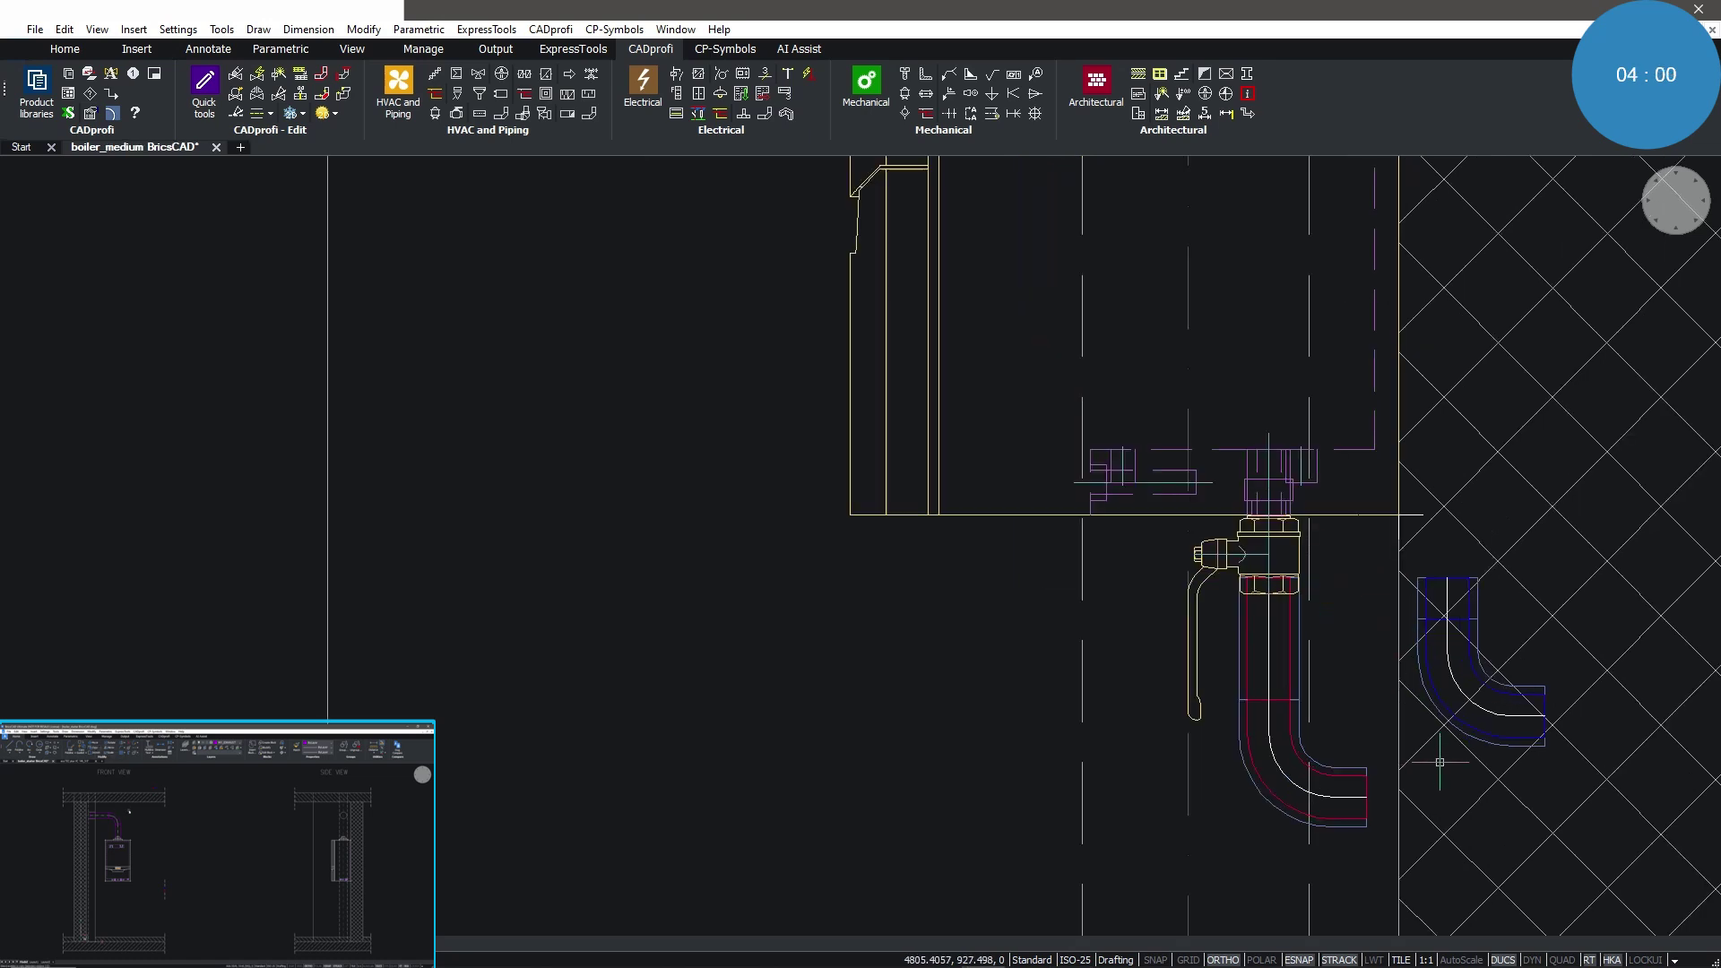
- Switch the supply elbow below the side-view boiler to its end-on view
scroll(1440, 762, up, 1)
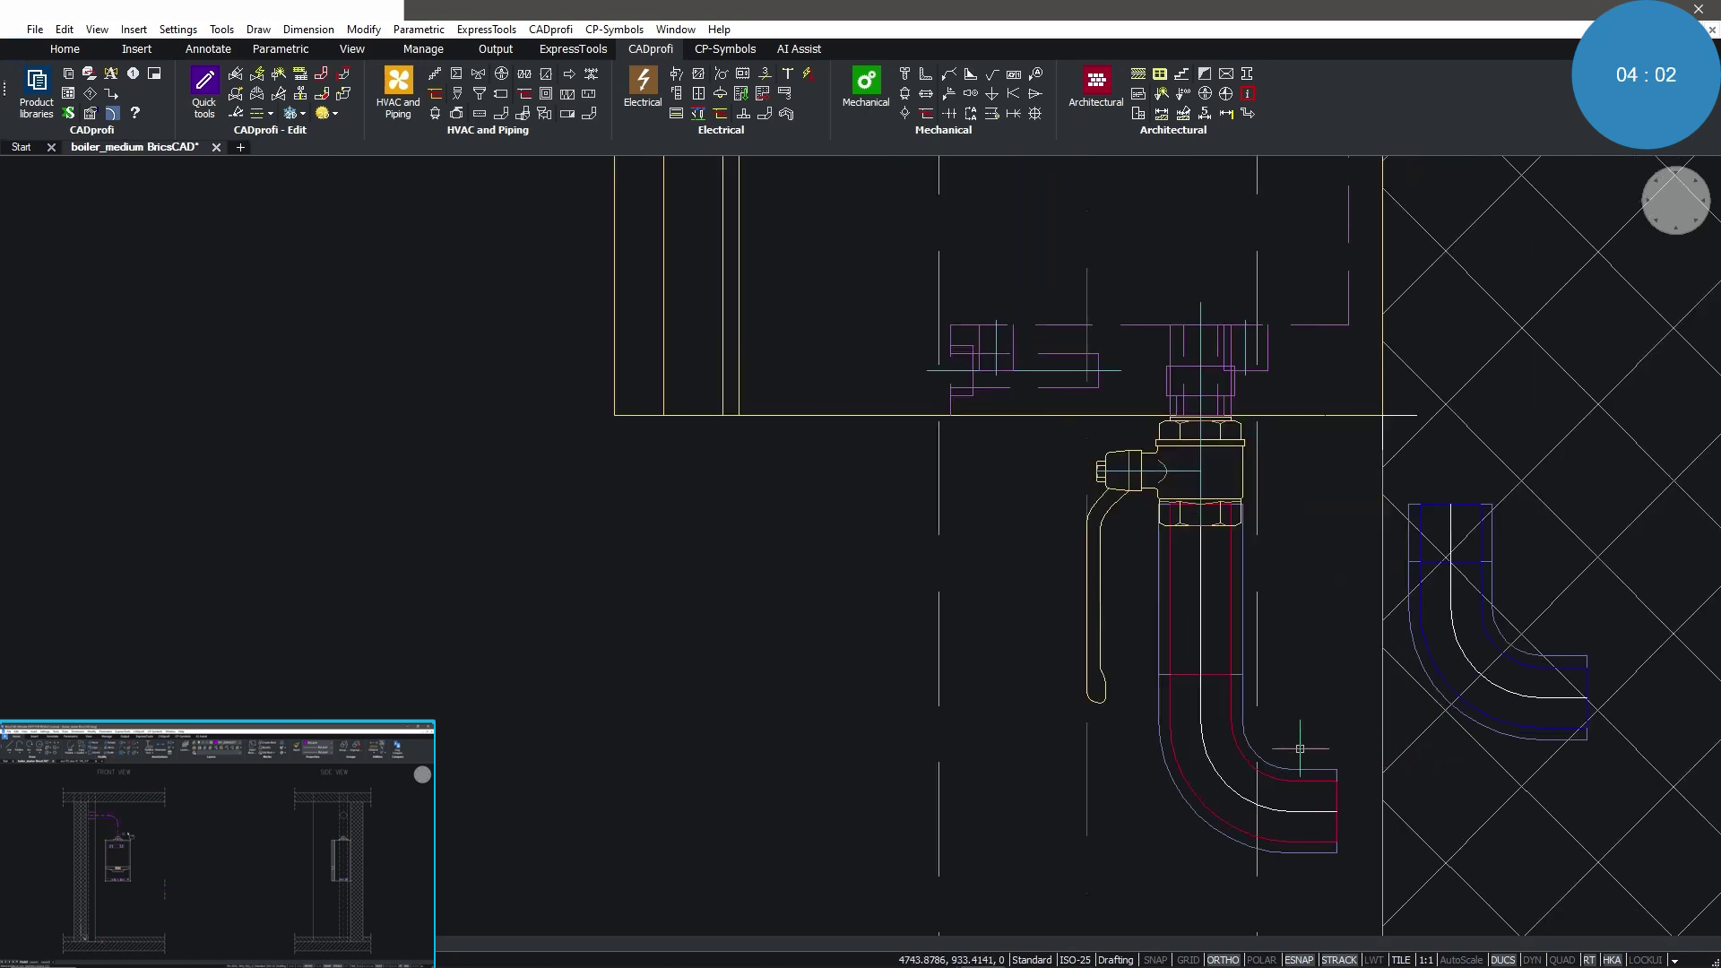
click(1178, 753)
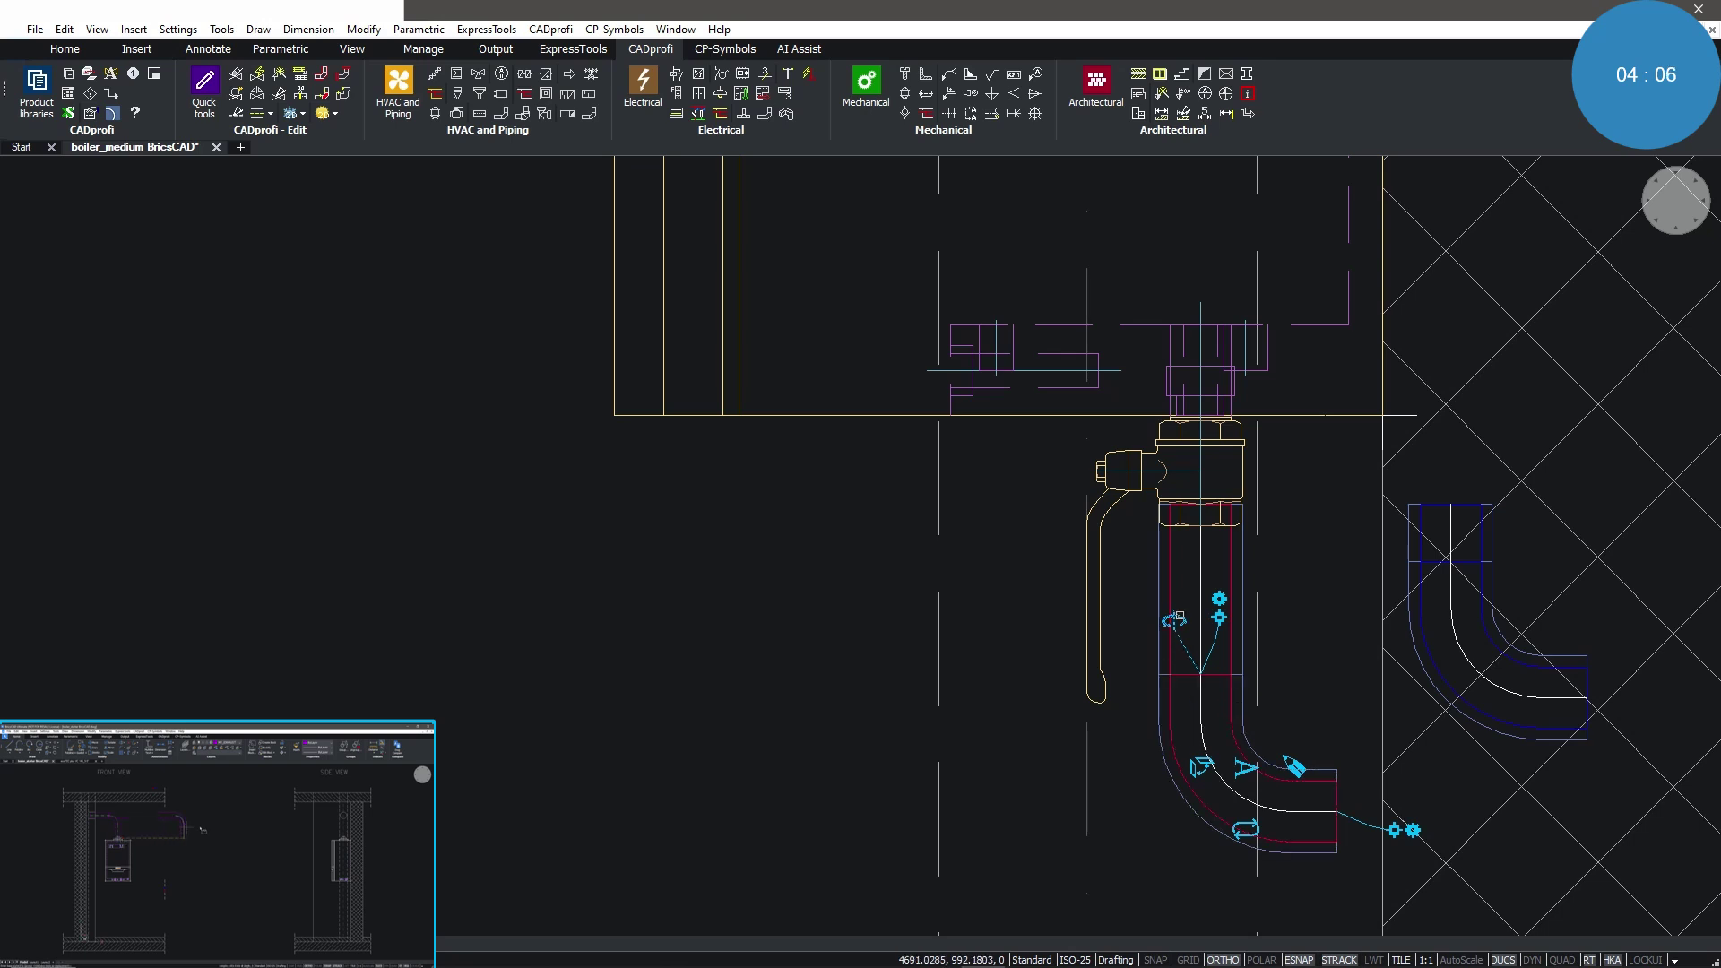
click(1176, 619)
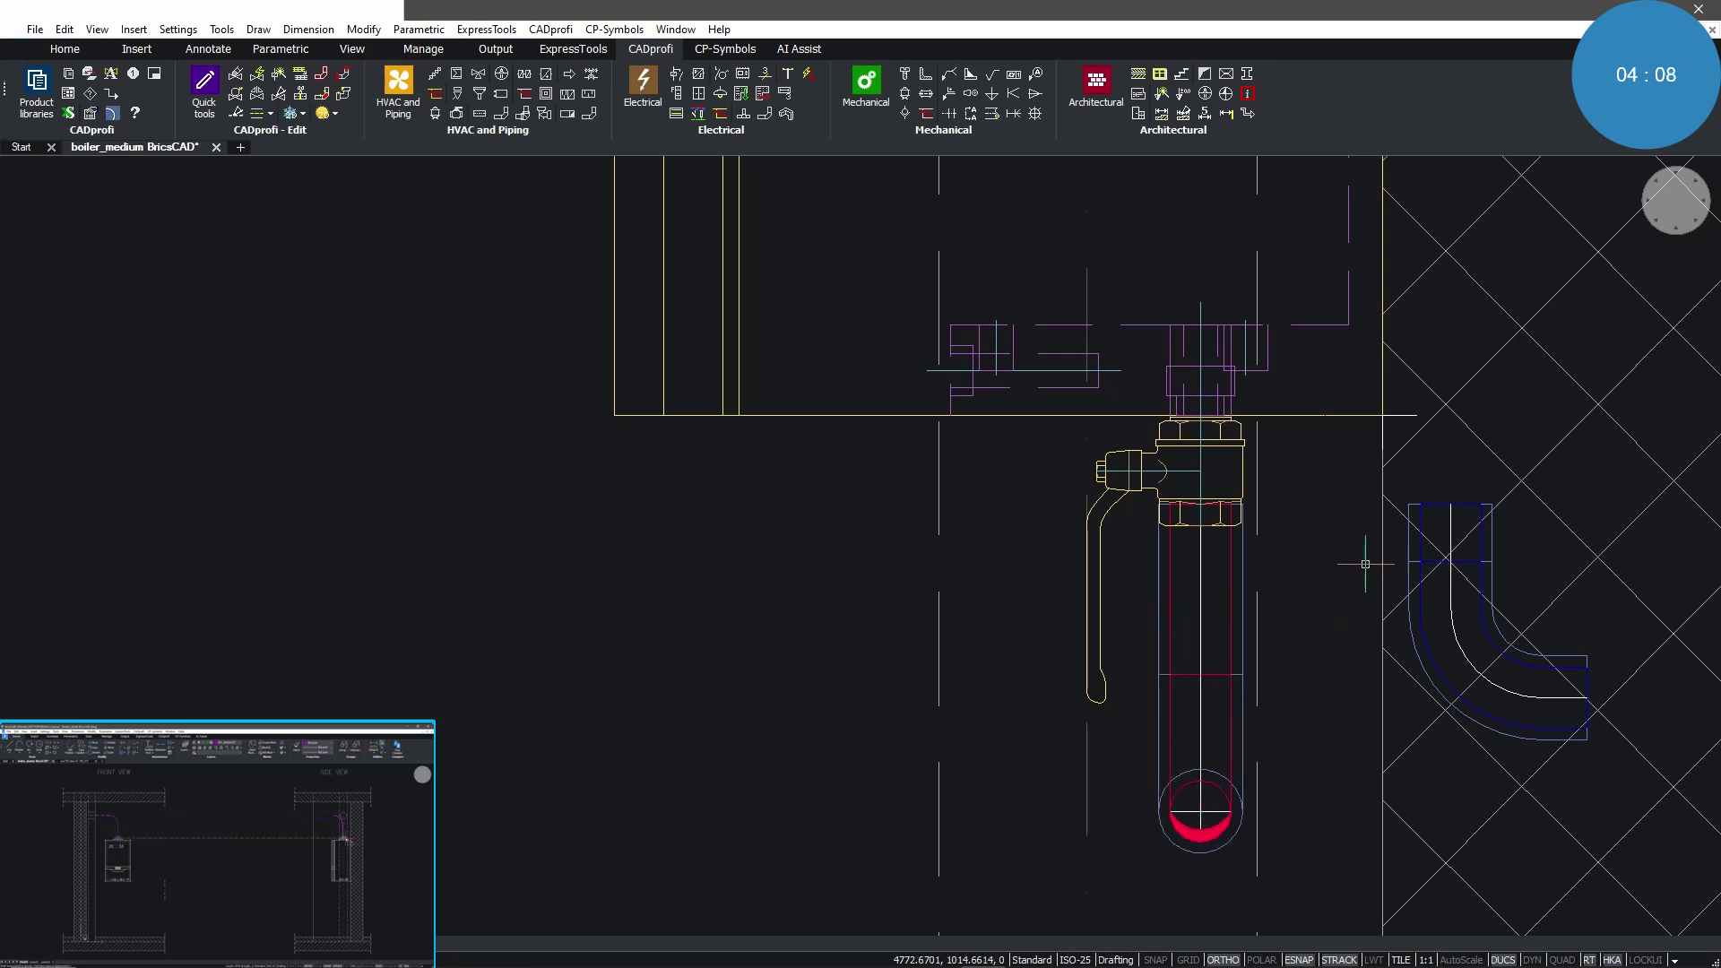
- Move the loose return pipe and elbow under the side-view boiler's valve and switch the elbow to its end-on view
mouse_move(1347, 487)
mouse_down()
mouse_move(1535, 725)
mouse_move(1607, 776)
mouse_up()
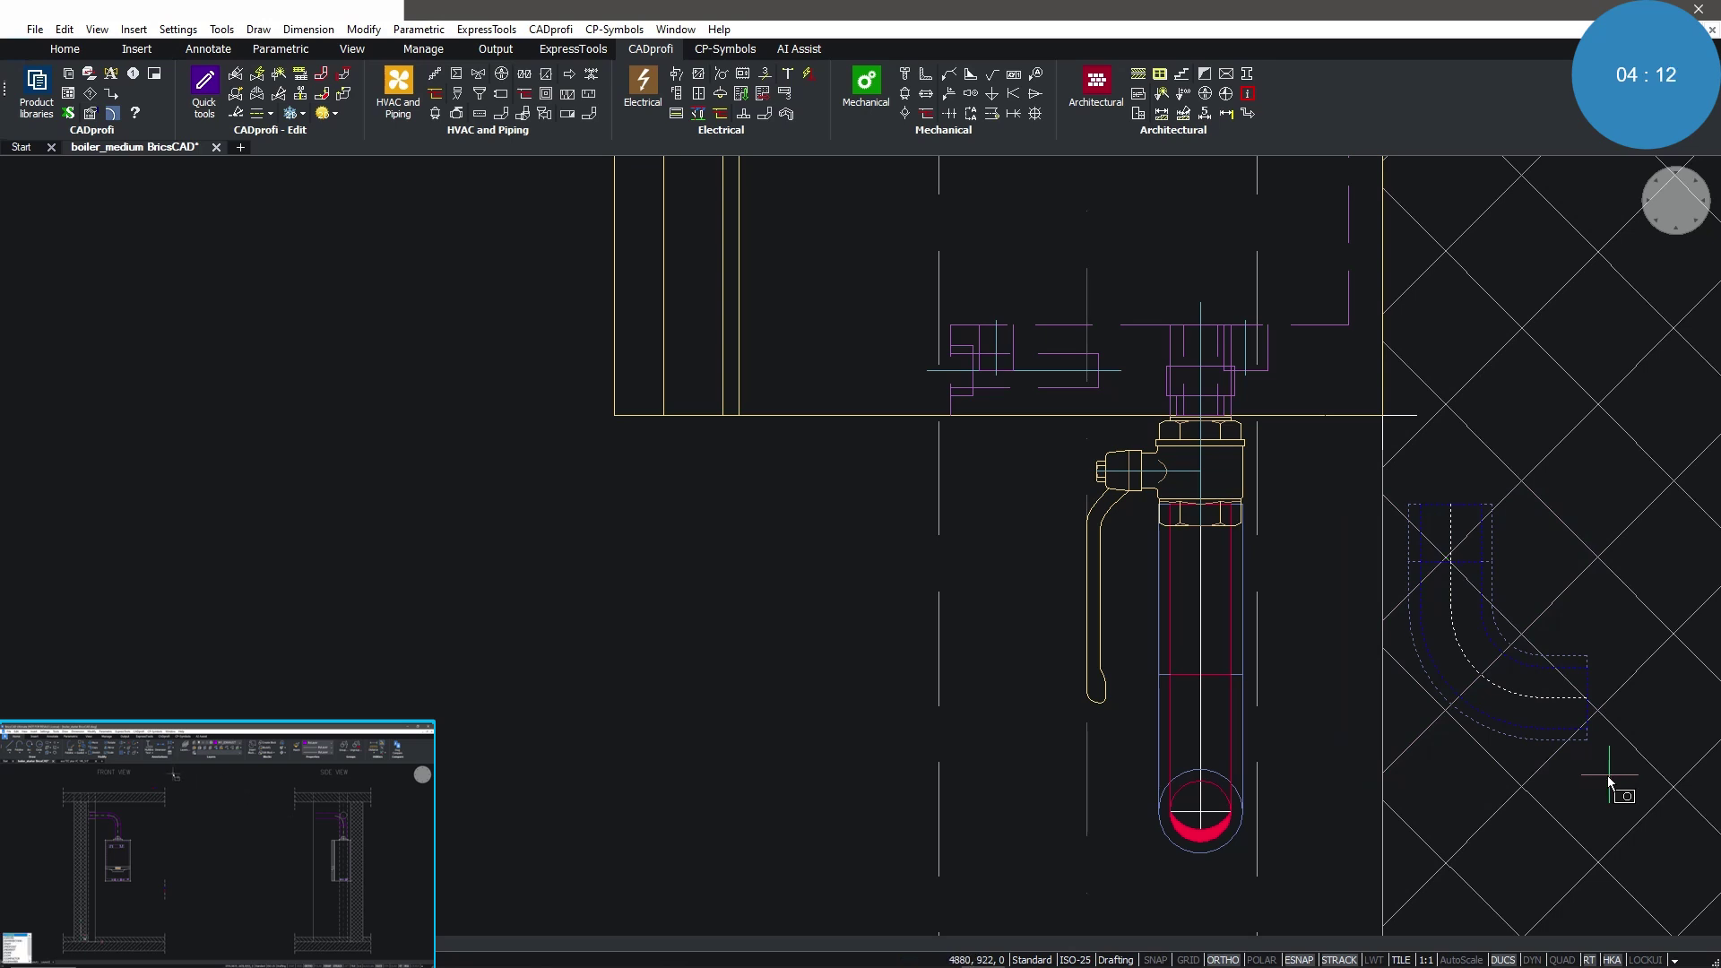
click(1453, 505)
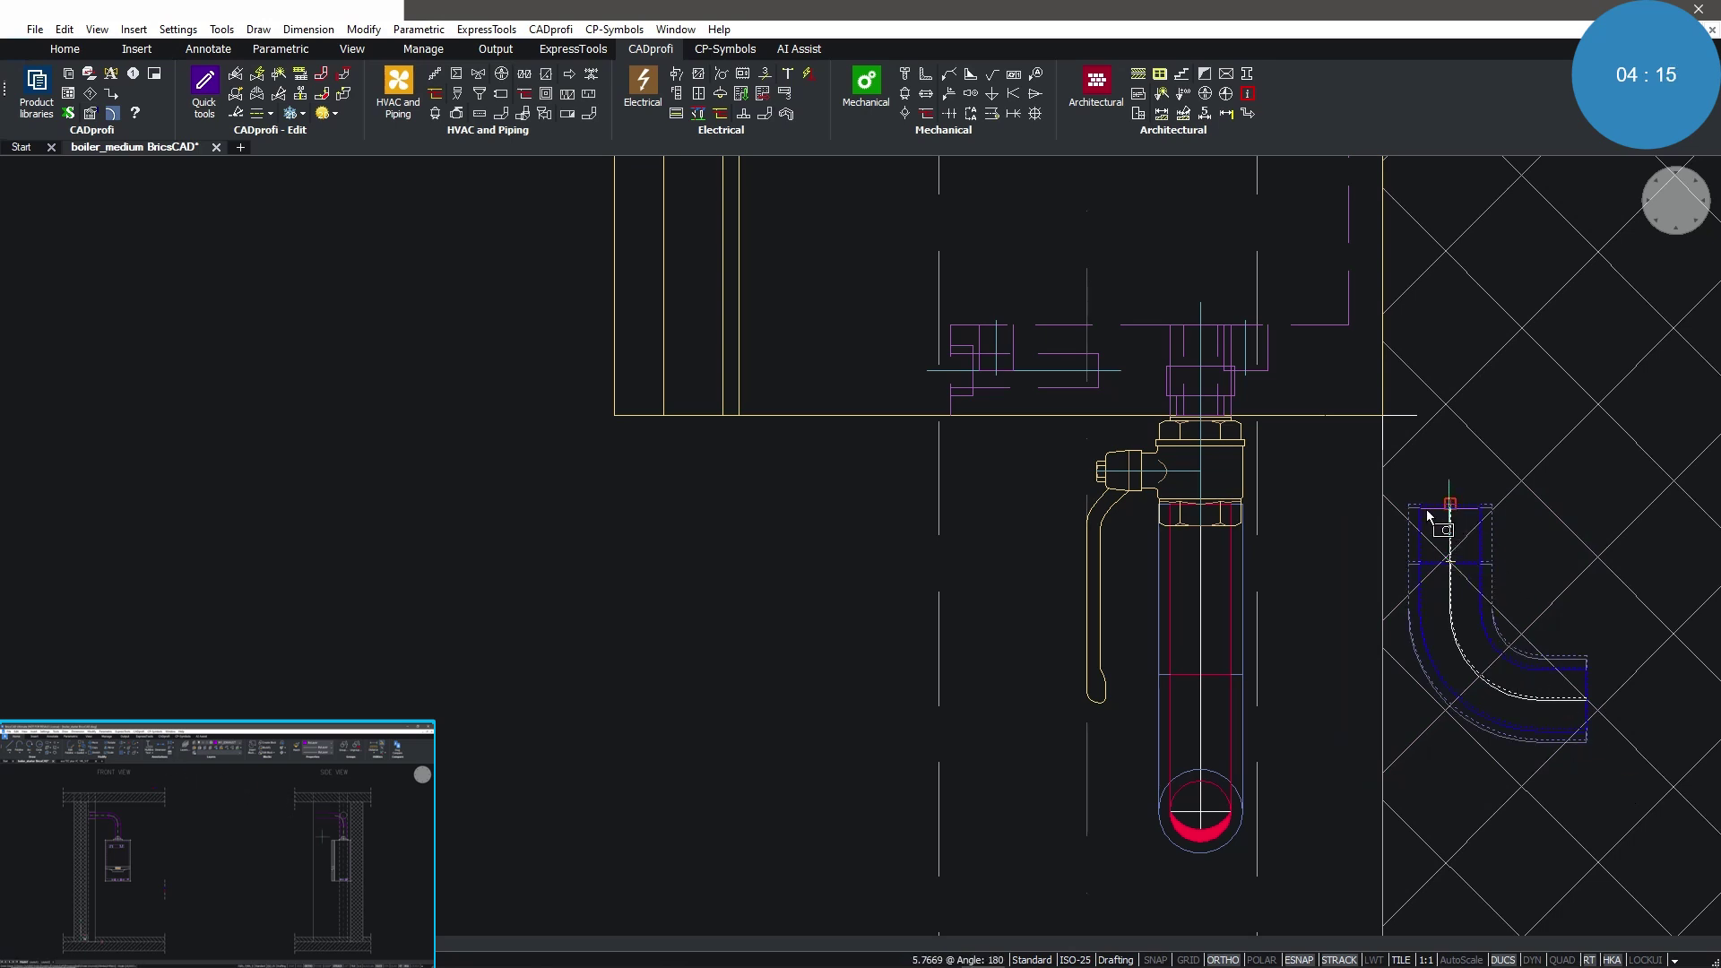
click(1204, 513)
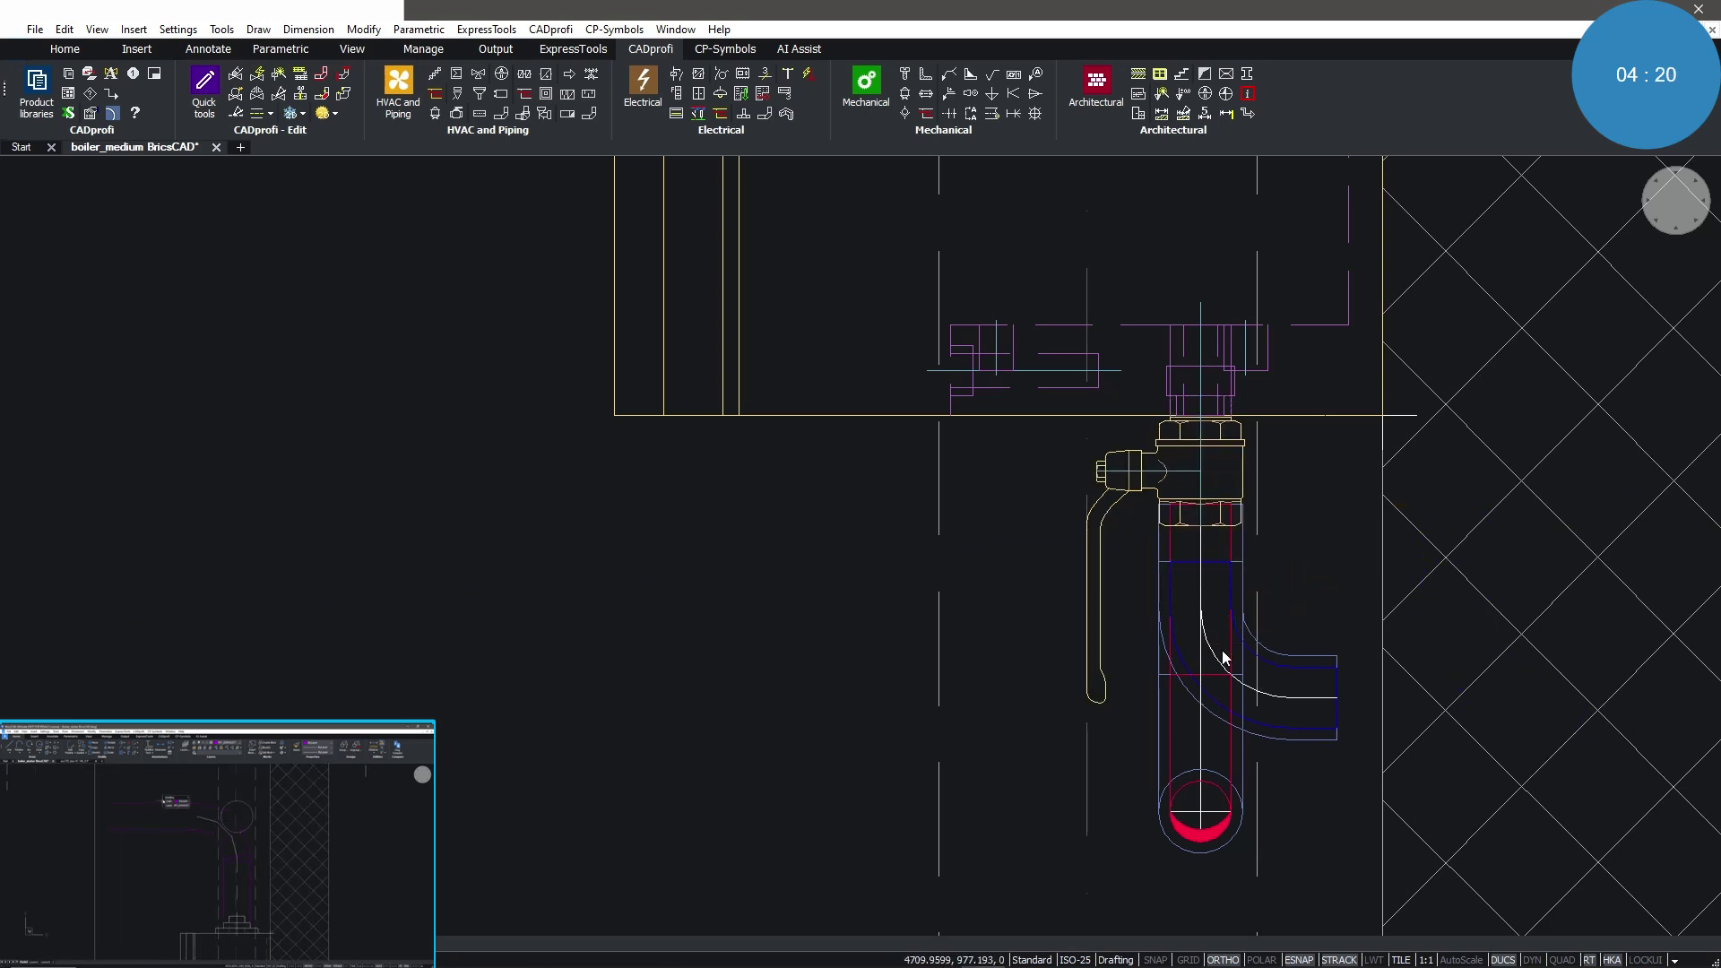
click(1190, 687)
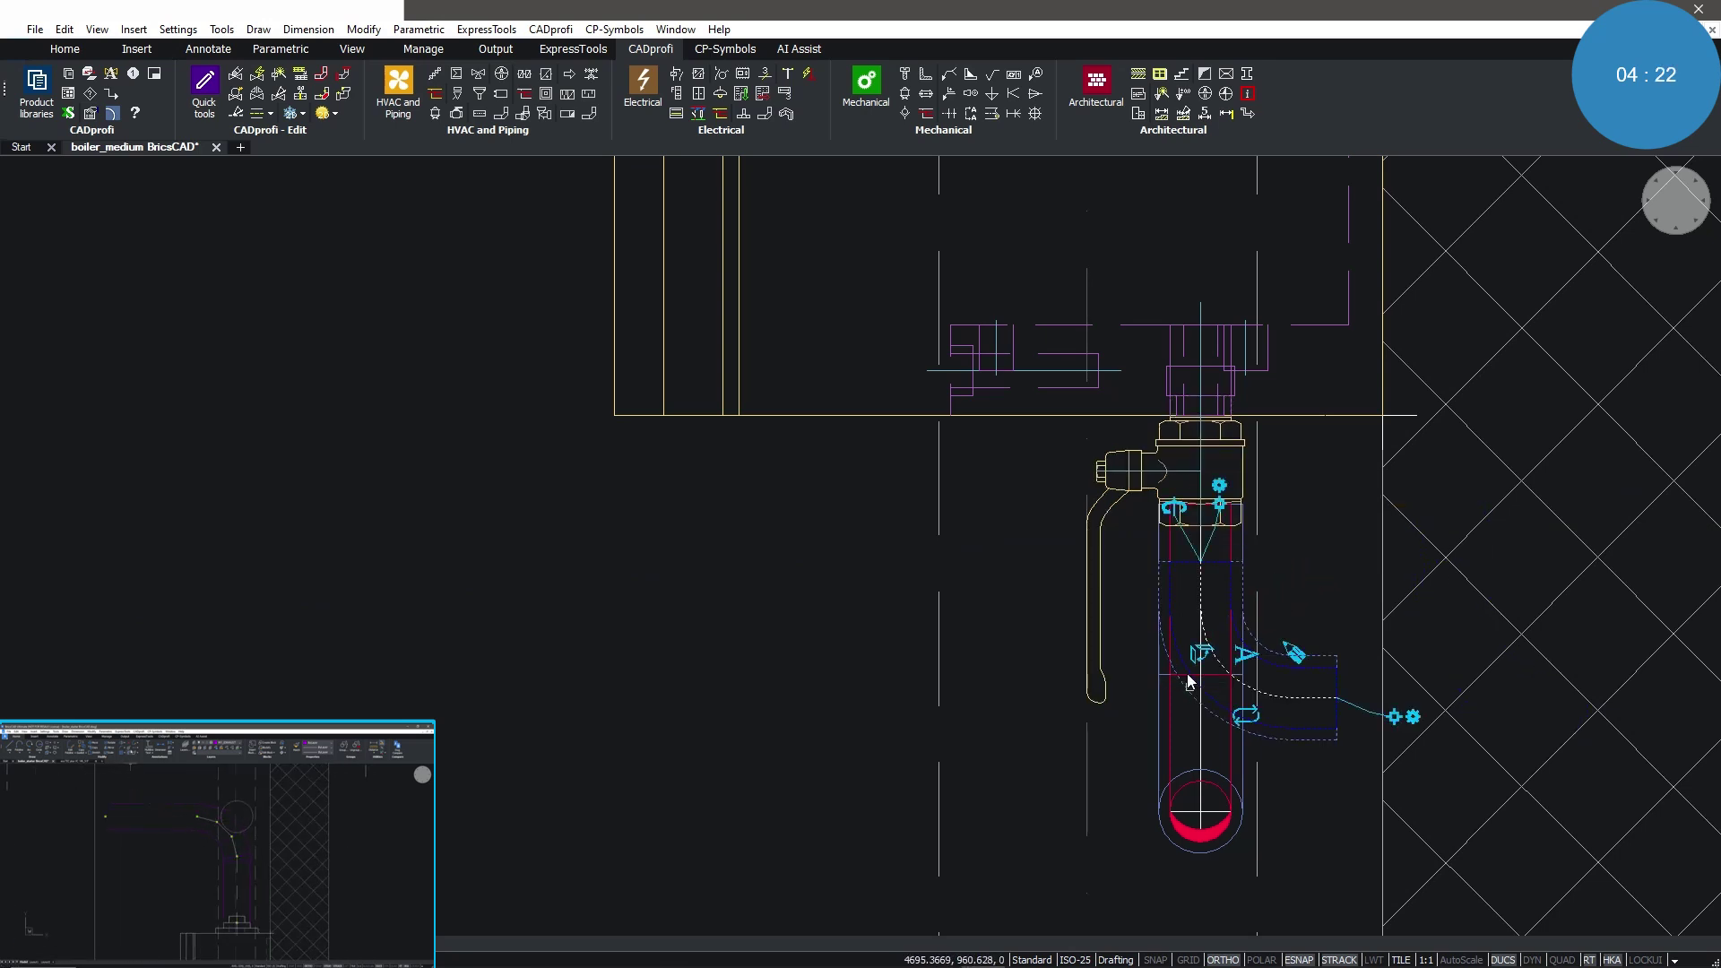
click(1182, 507)
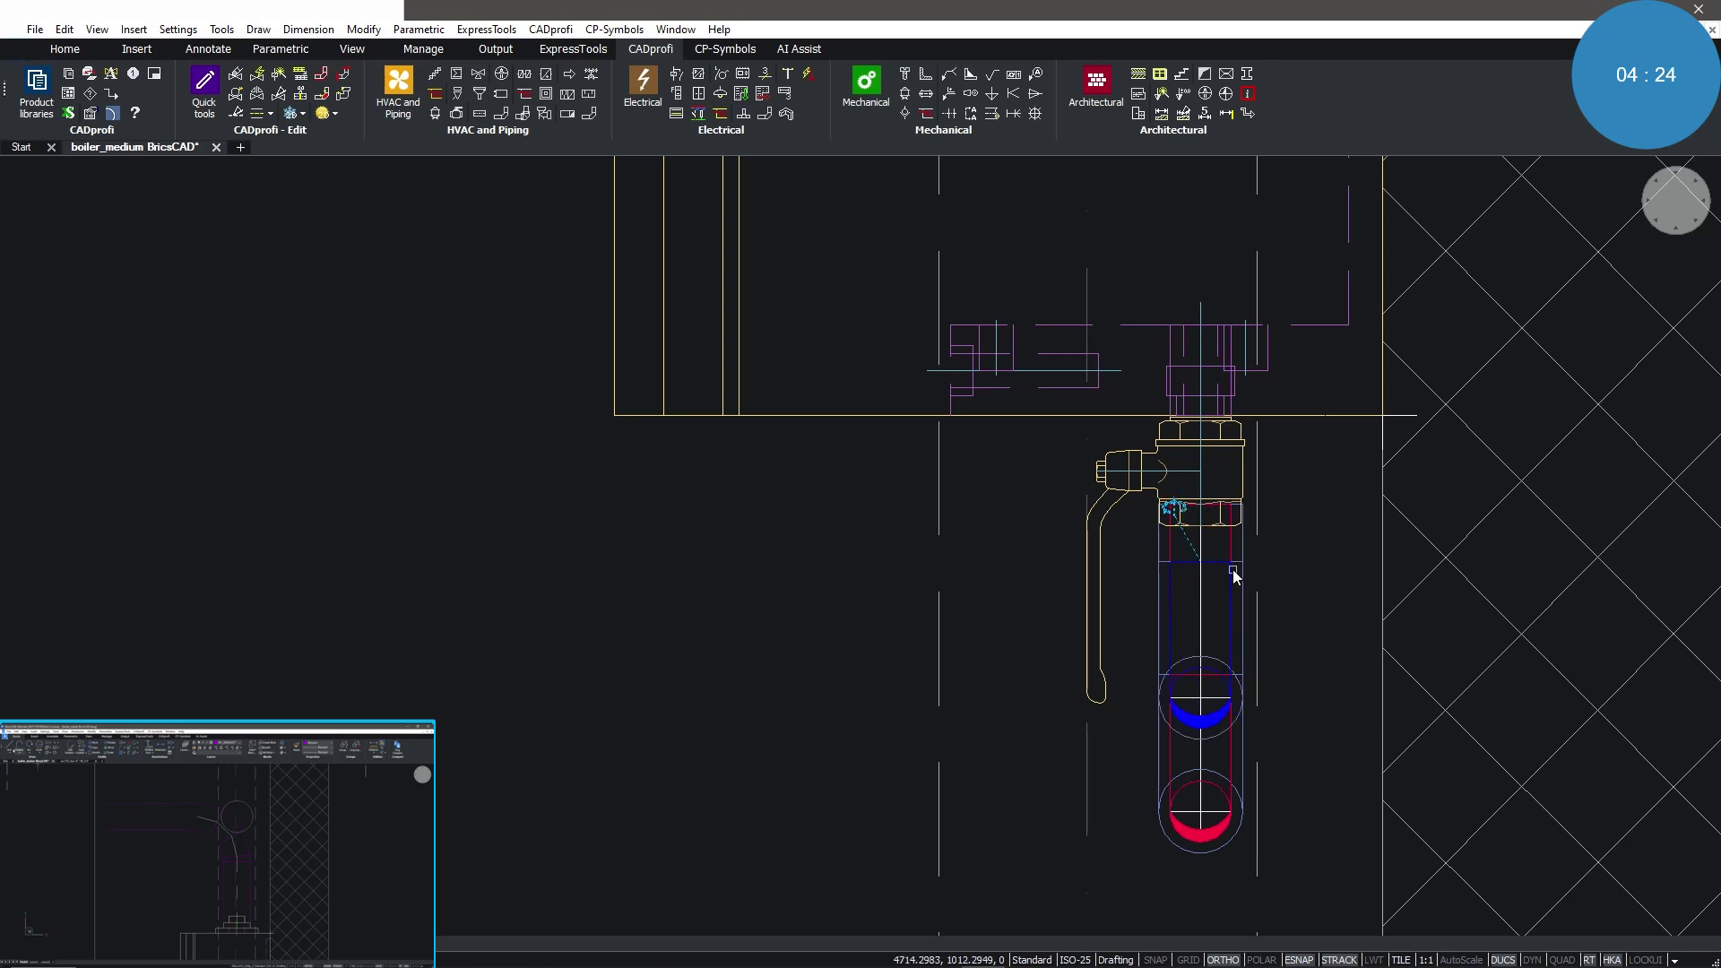
key(Escape)
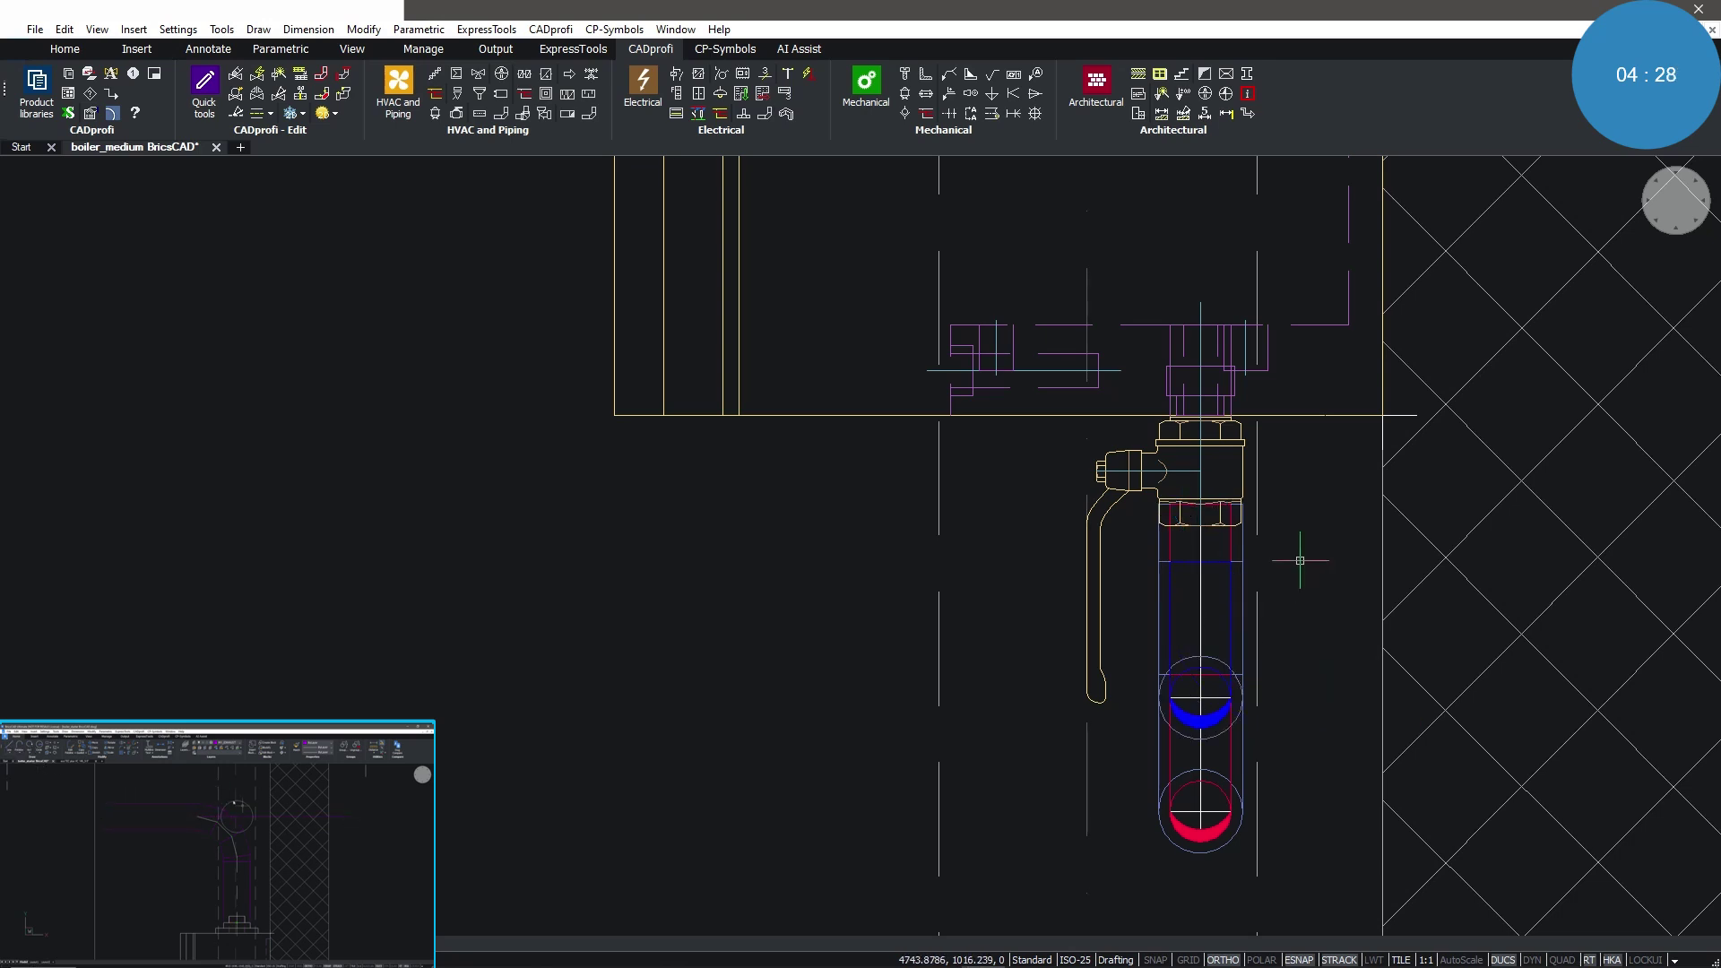
- Draw a DN 32 sewage pipe sequence with 1000 mm socket pipes in the front-view floor, from a vertical socket to a slightly sloped run
middle_click(1300, 561)
middle_click(1300, 561)
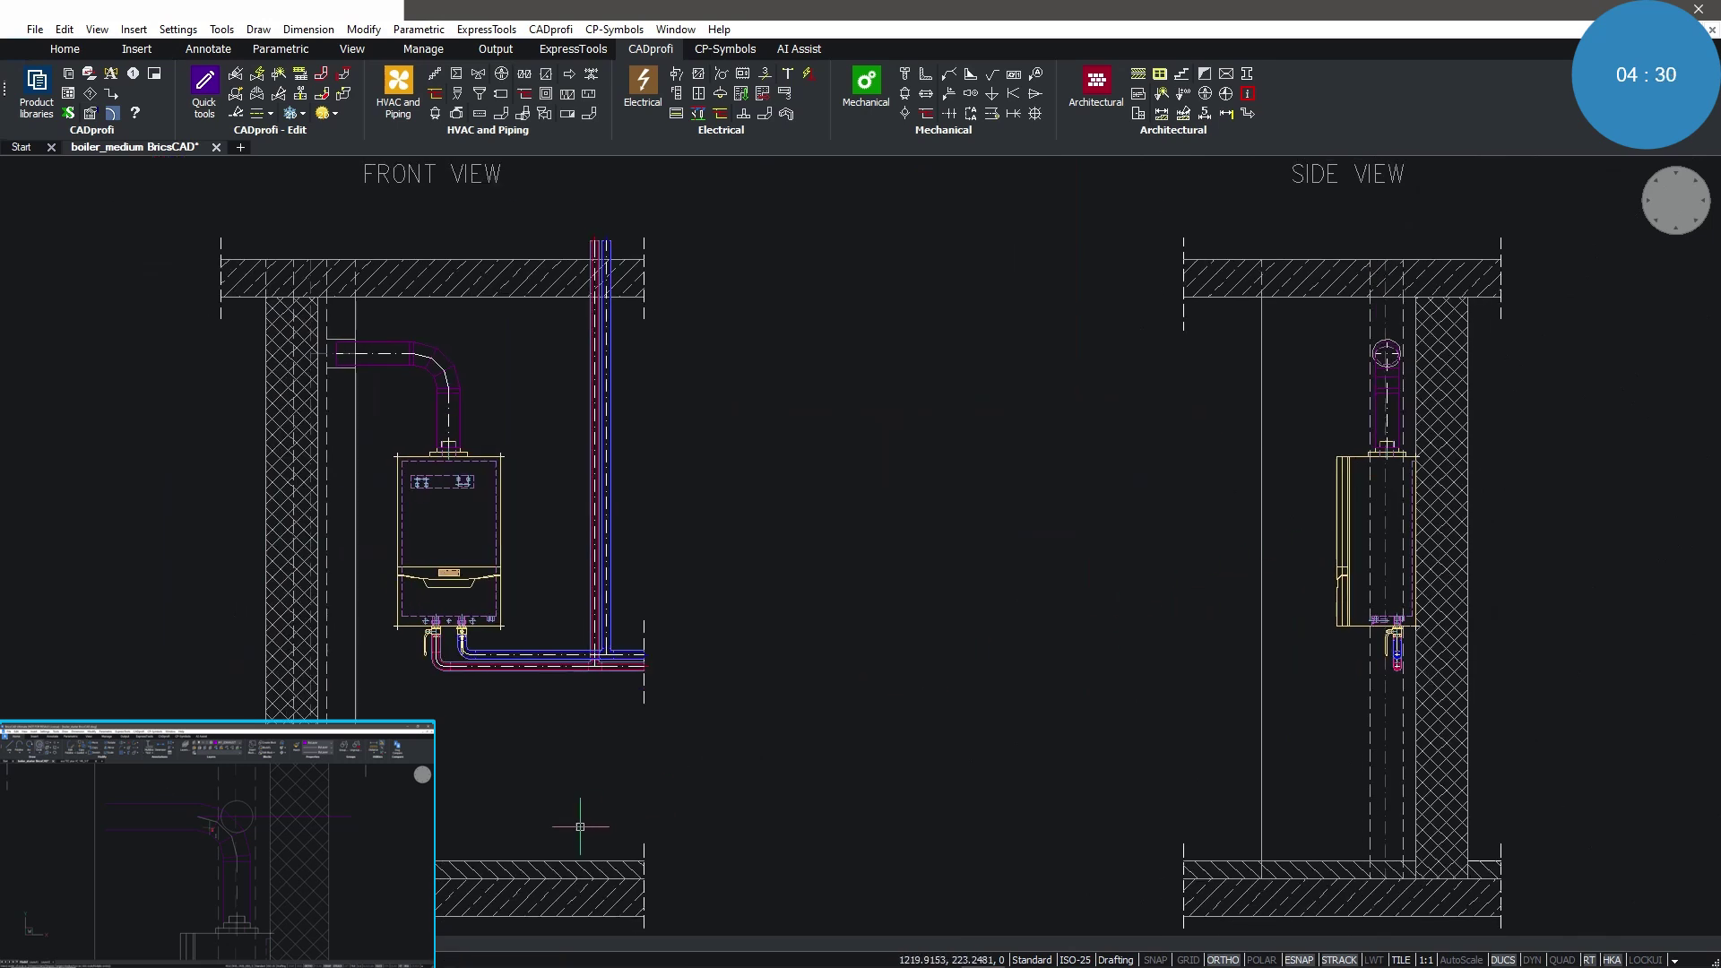
scroll(538, 826, up, 5)
middle_drag(529, 825, 773, 786)
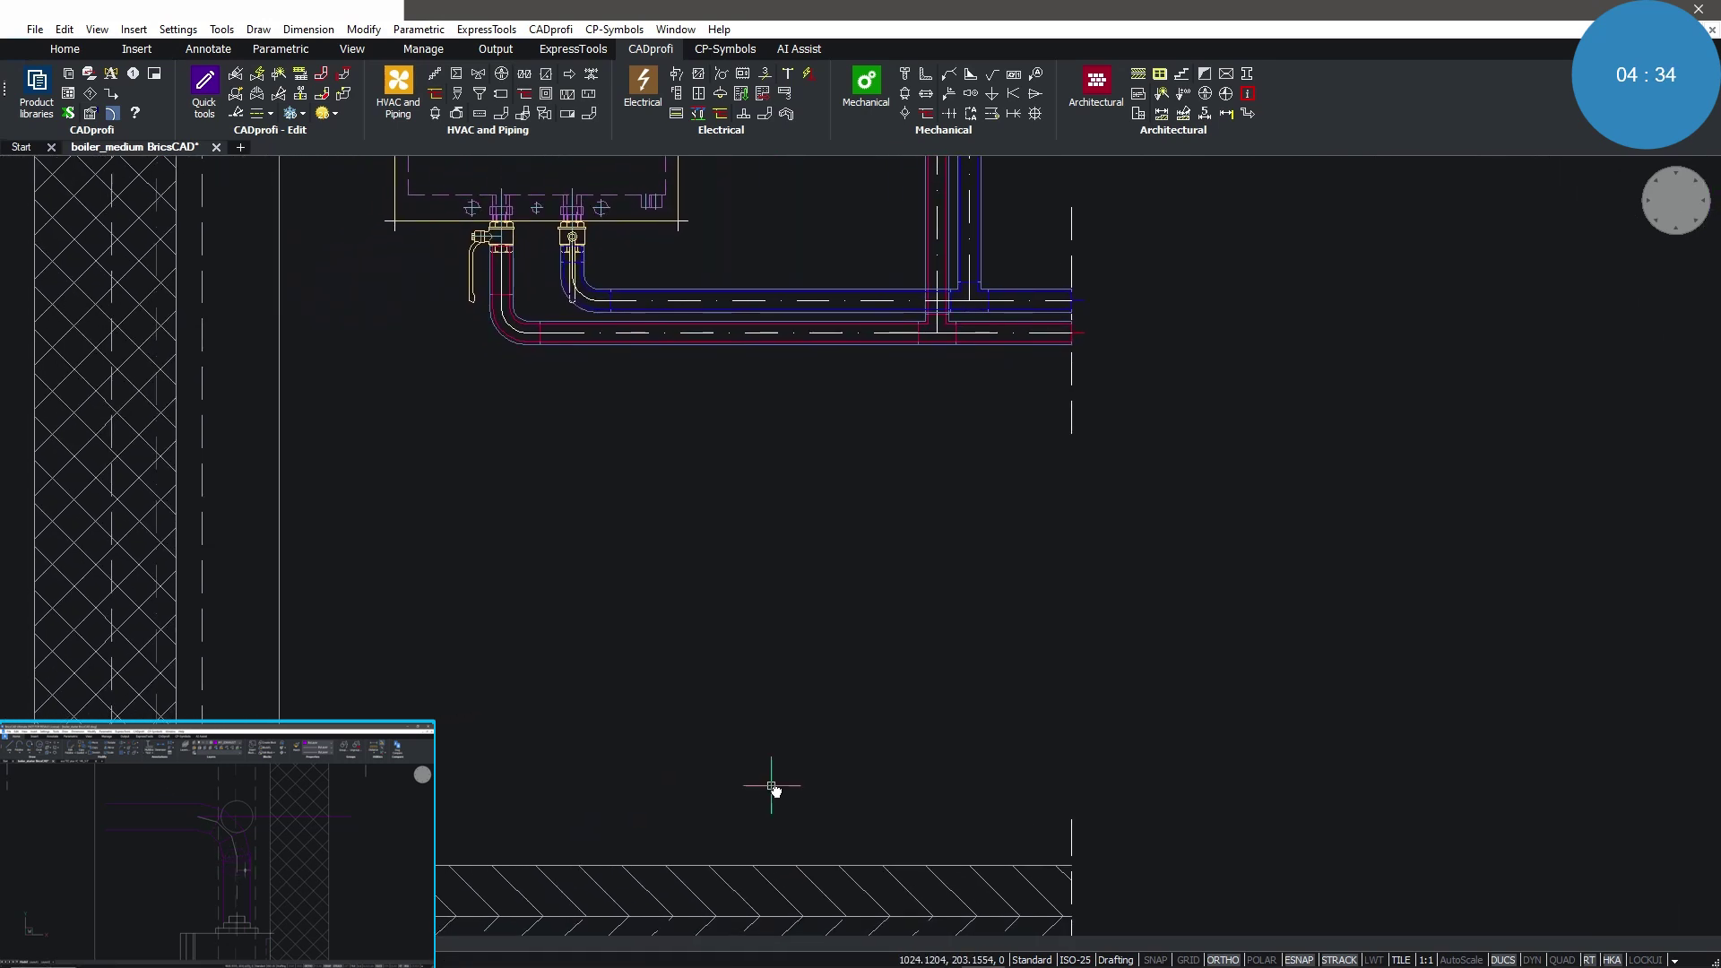
click(546, 116)
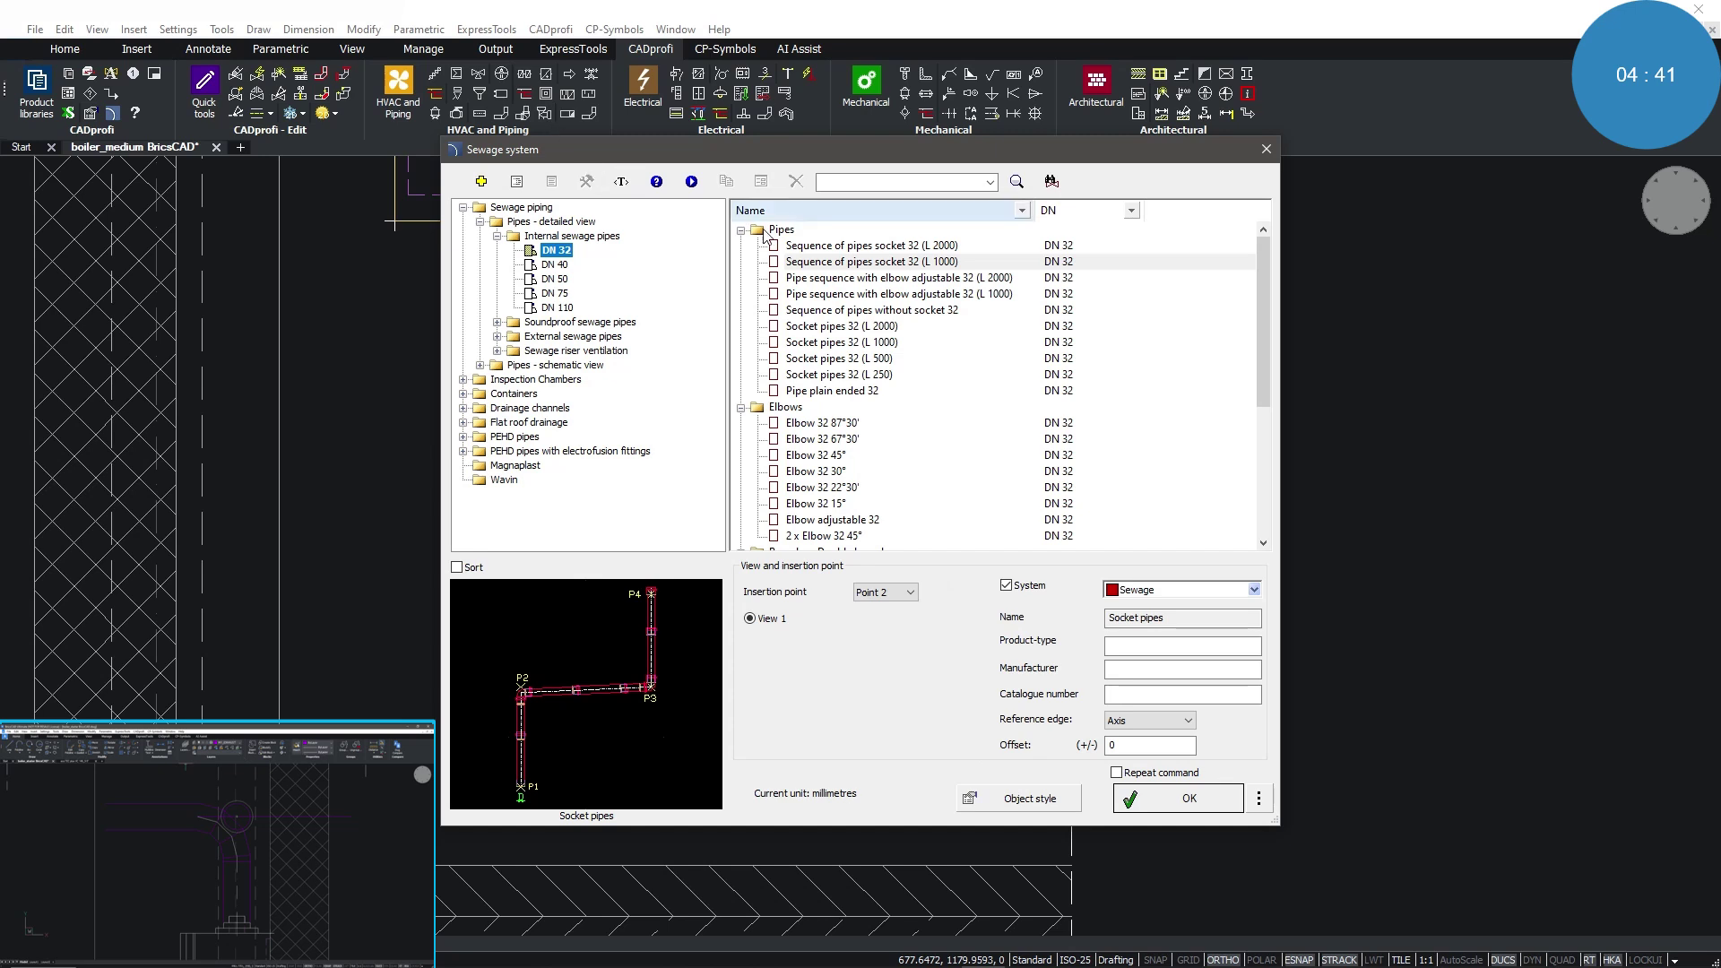
click(814, 265)
click(1166, 799)
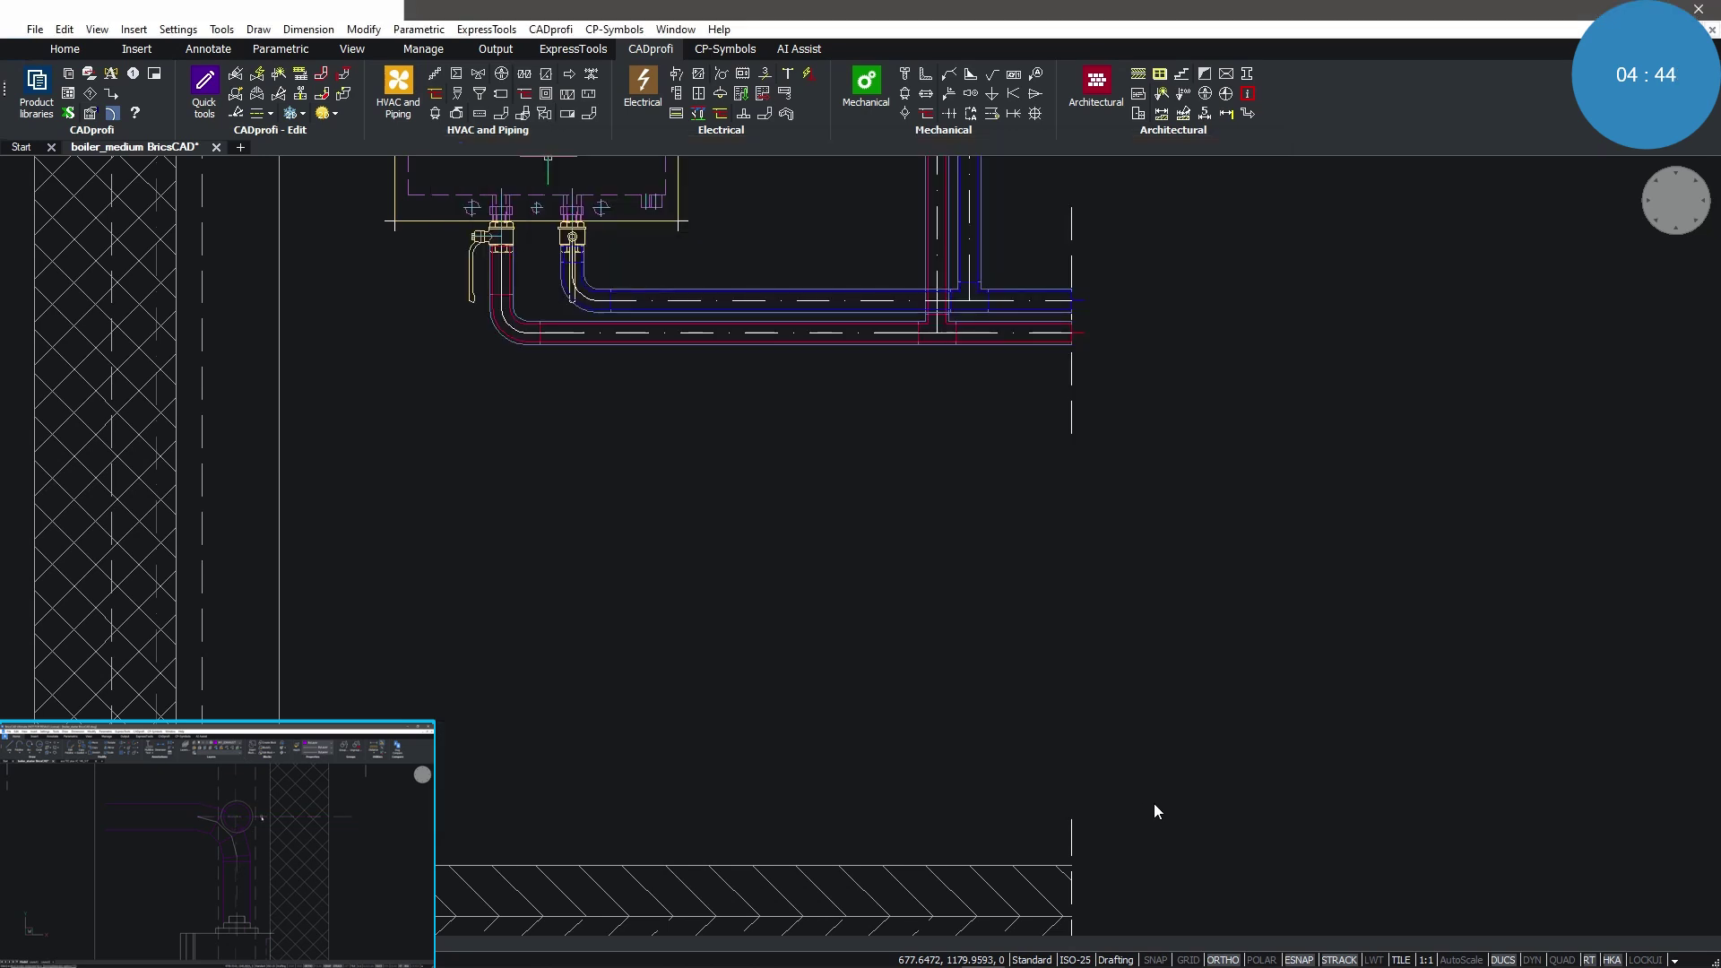
click(813, 846)
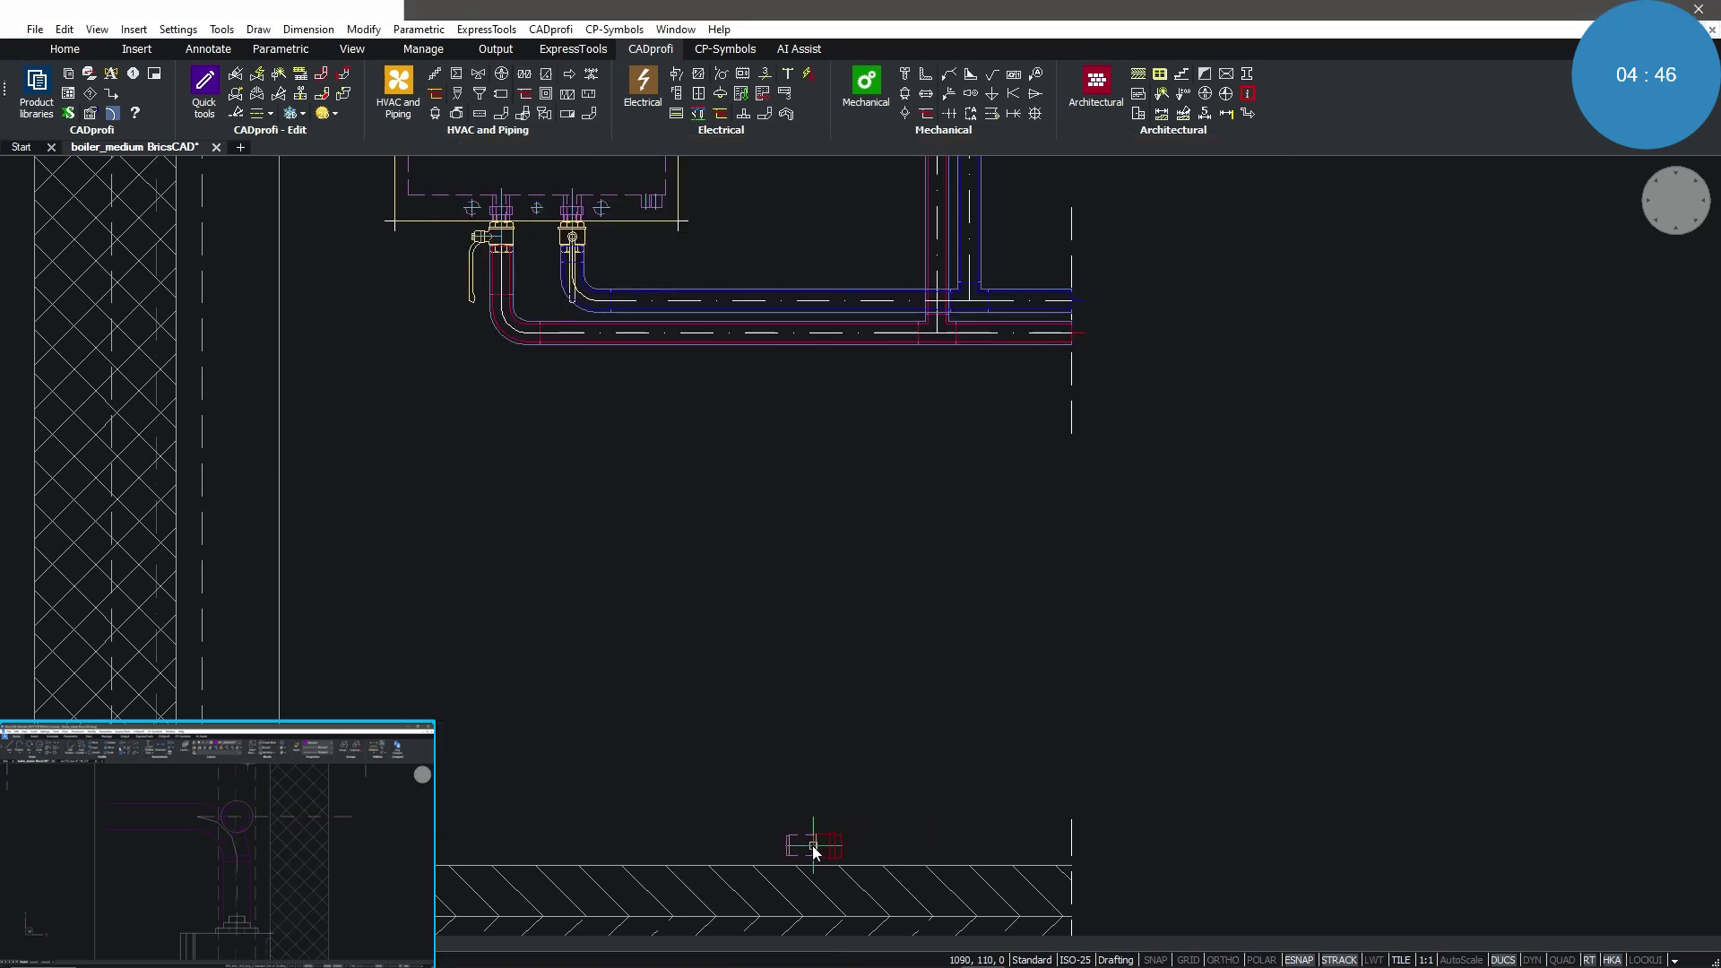
click(832, 892)
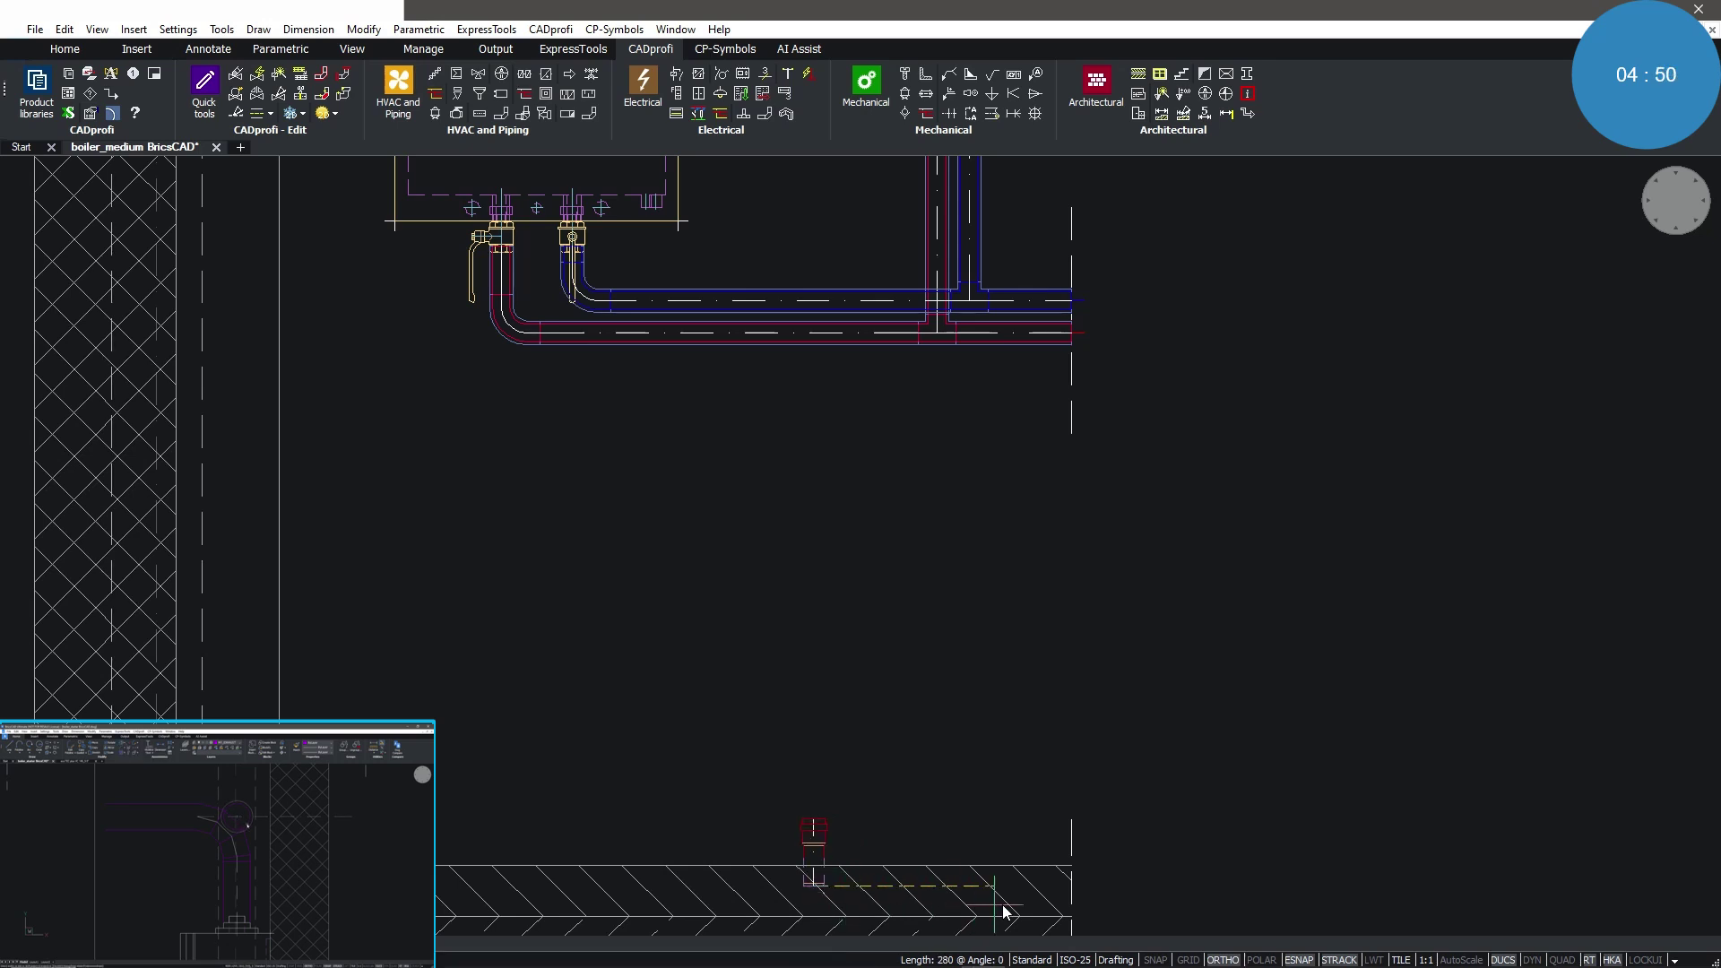
click(1129, 905)
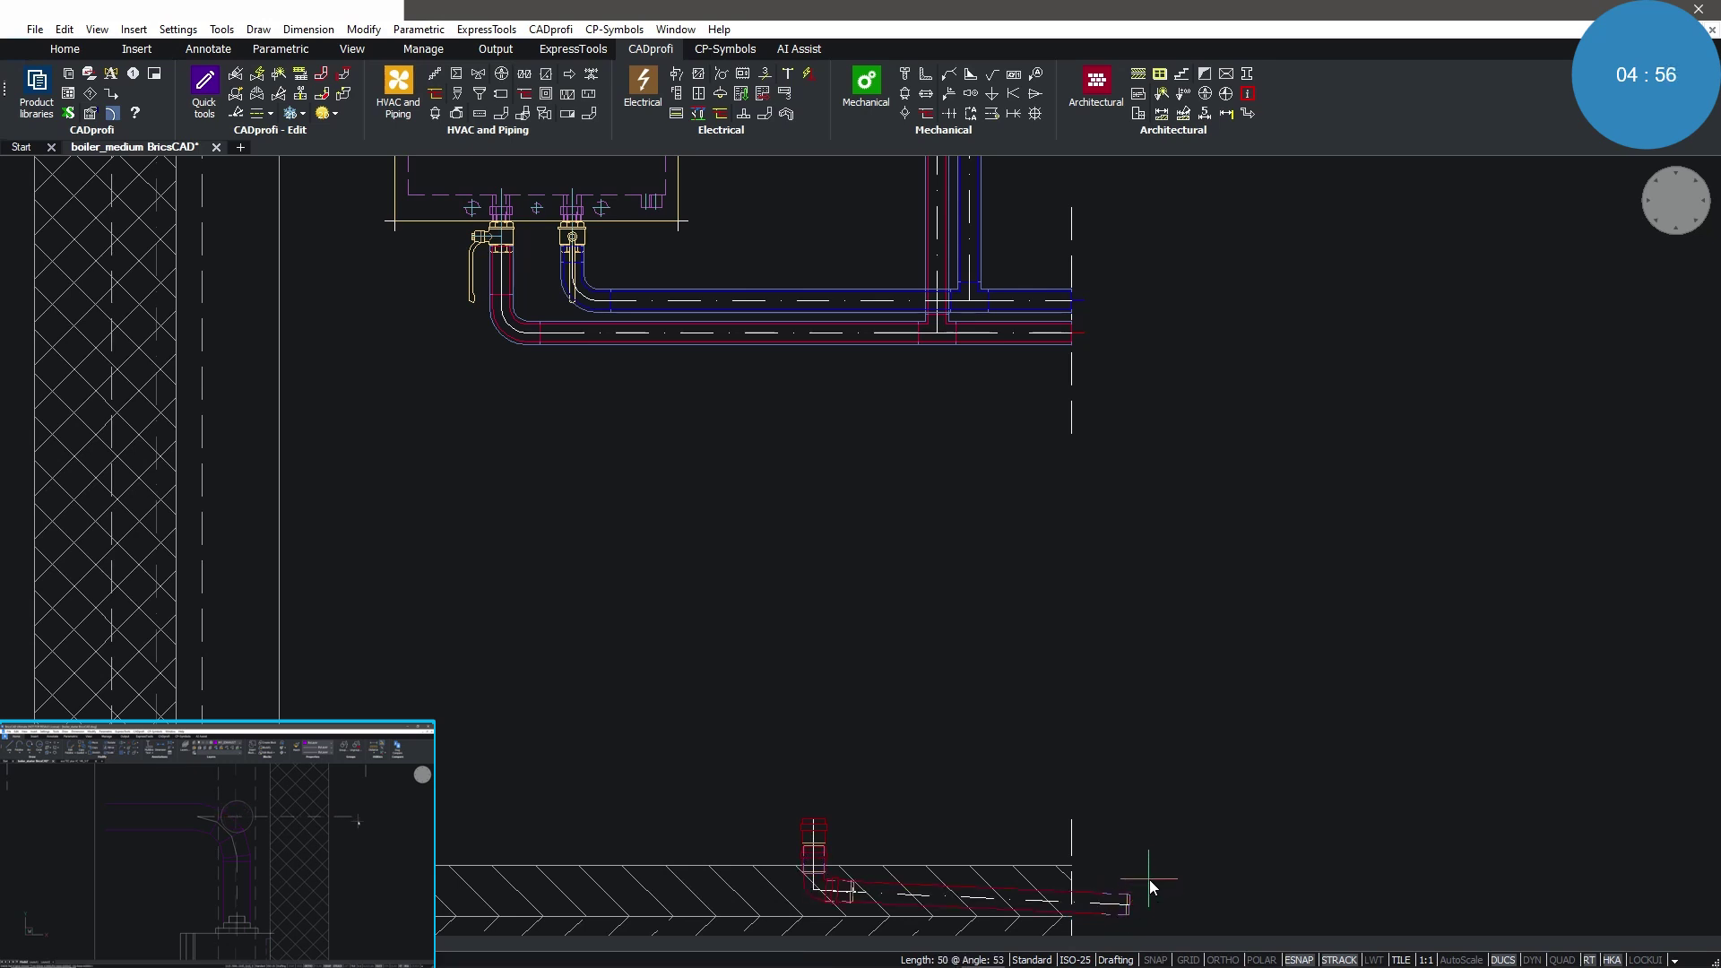
key(Return)
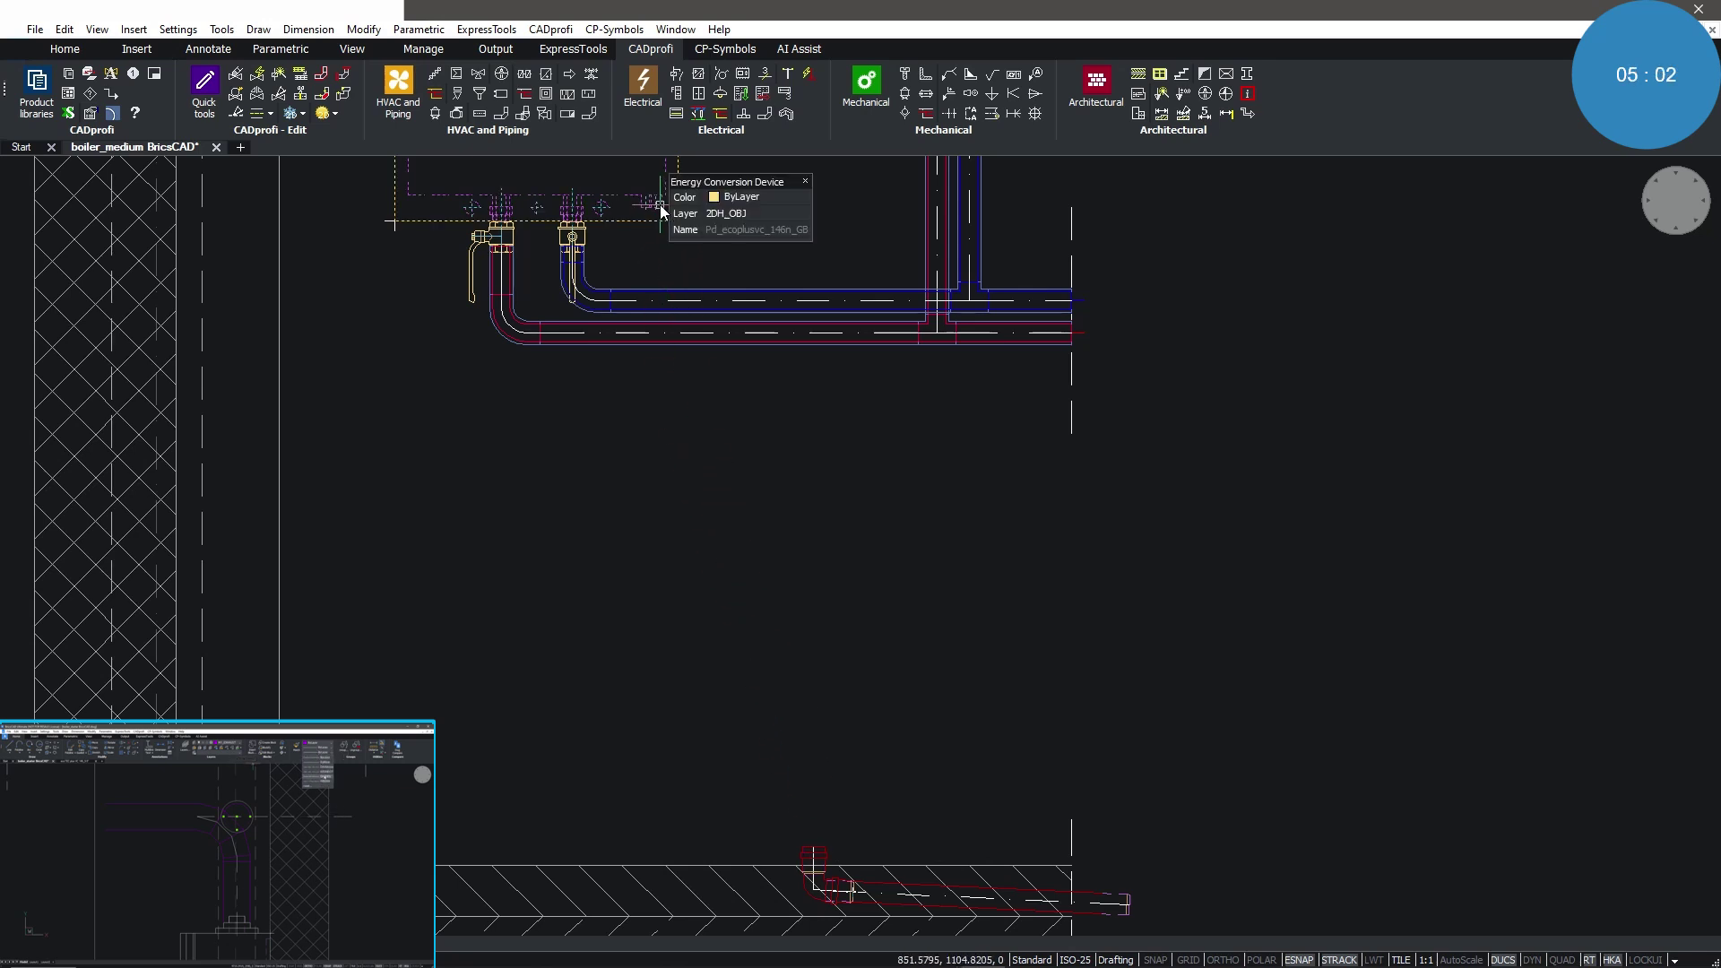
- Draw a 19 mm diameter pipe without insulation, 370 mm straight down from the front-view boiler's rightmost bottom connection
click(660, 214)
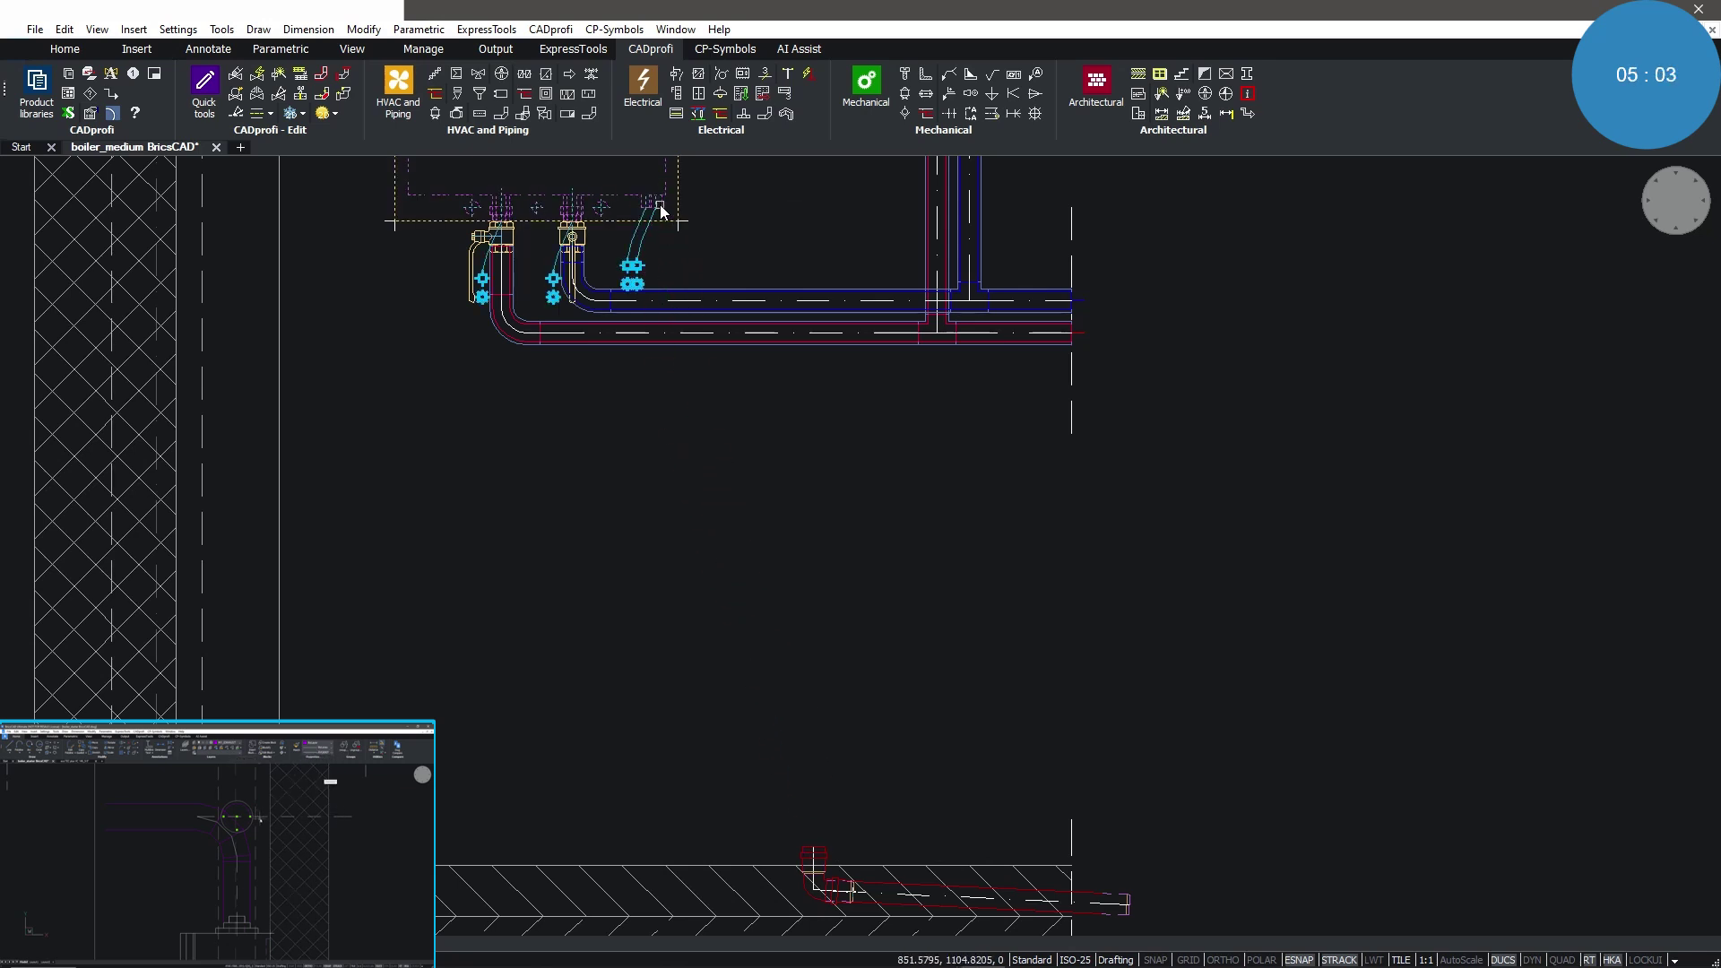
click(646, 289)
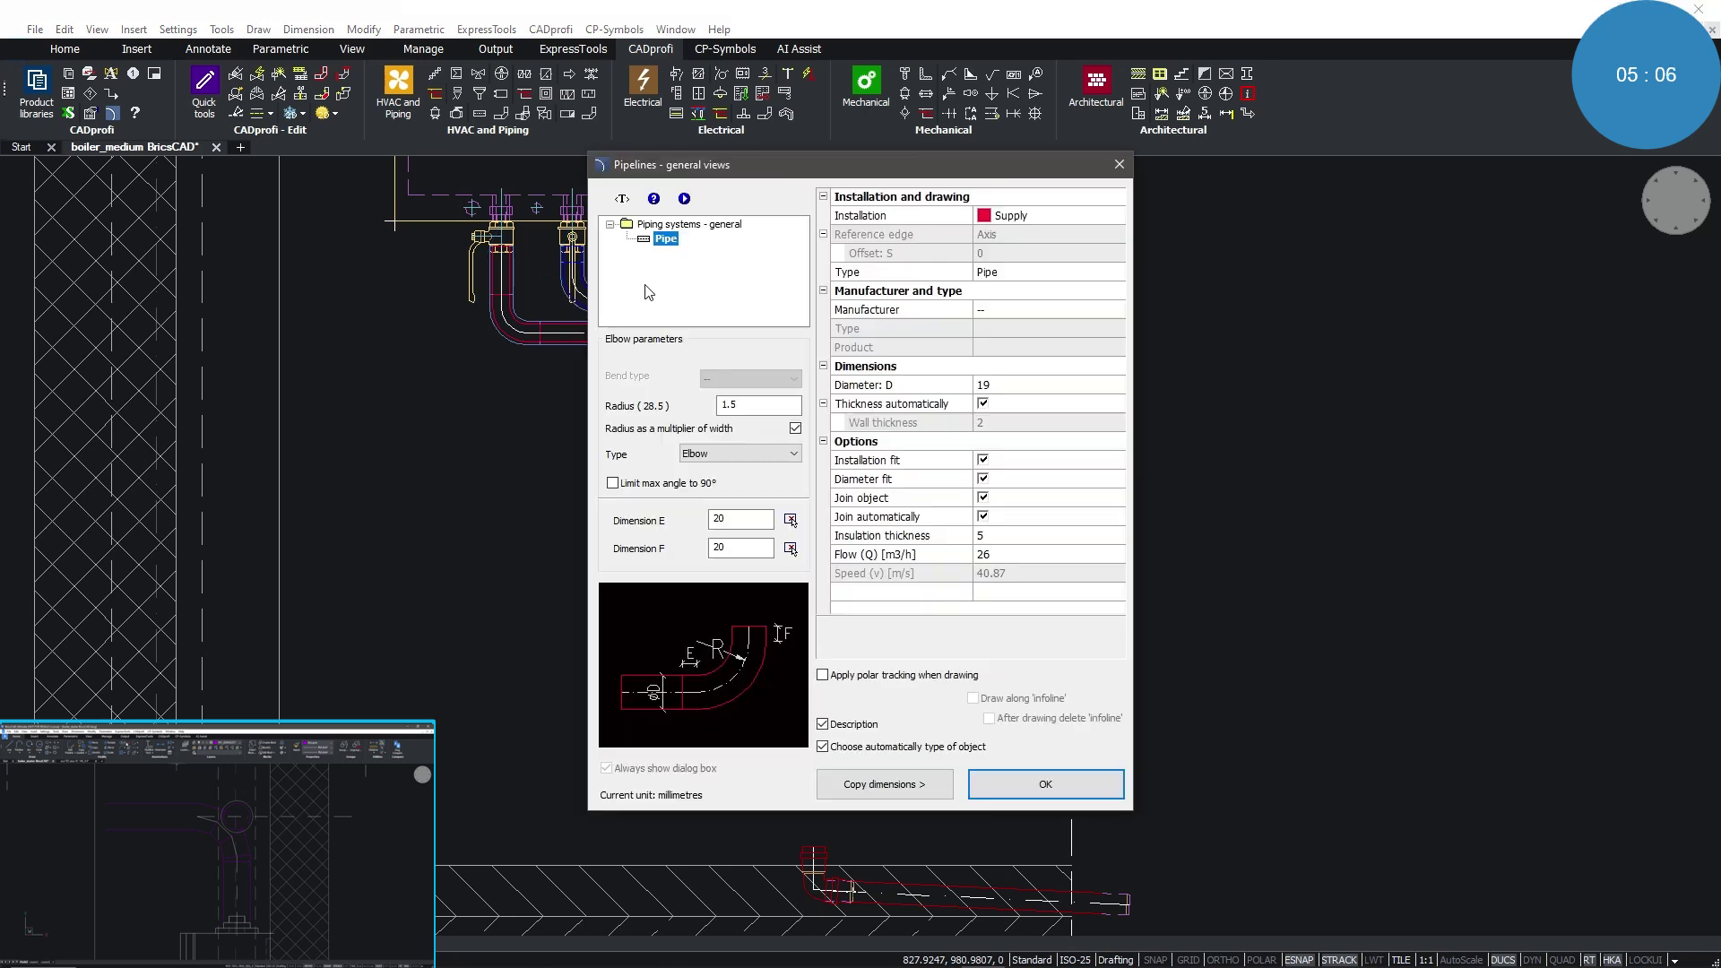
click(999, 538)
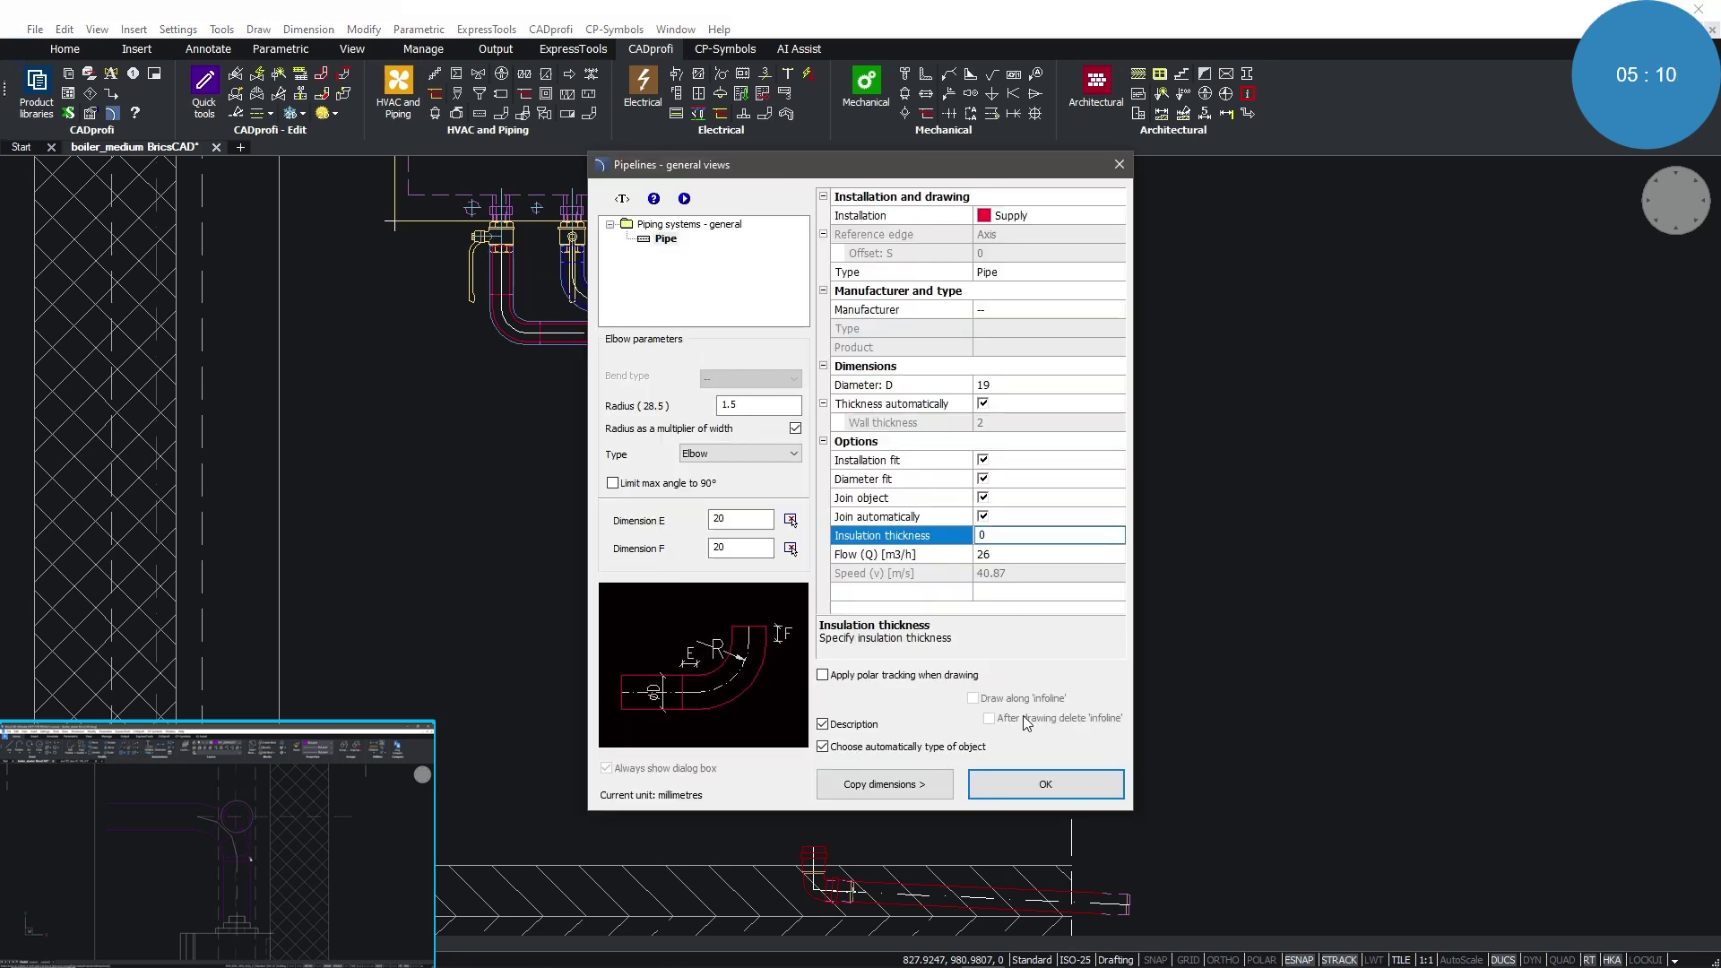
click(1030, 785)
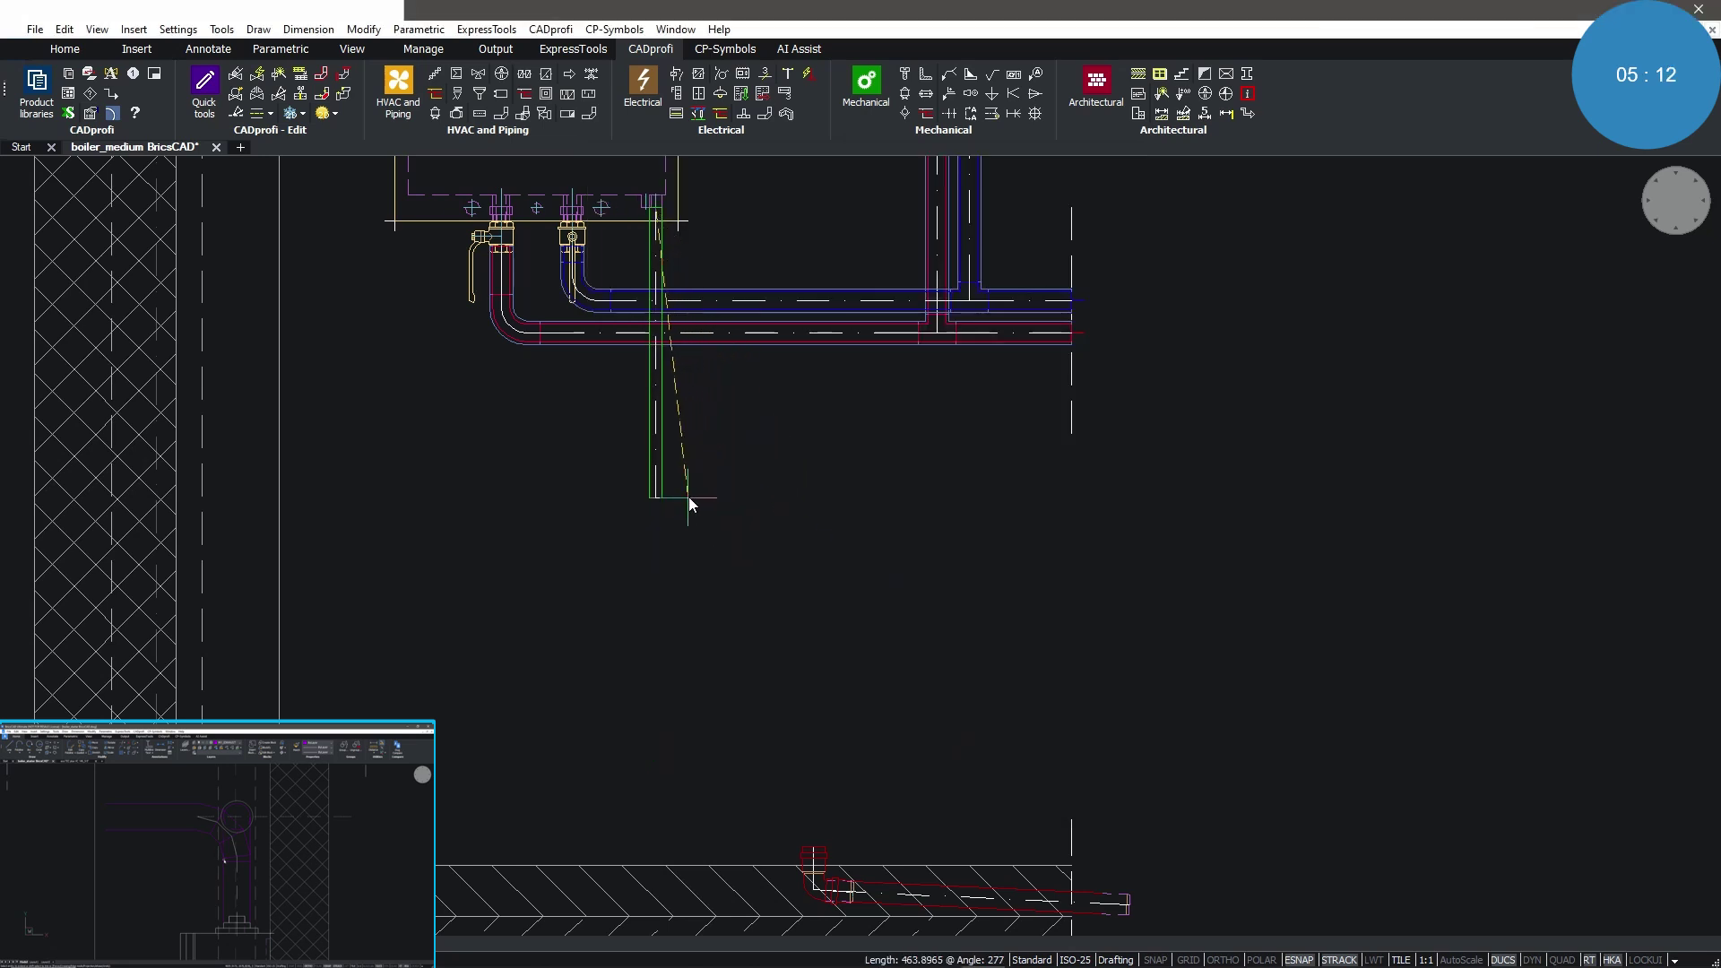
click(655, 446)
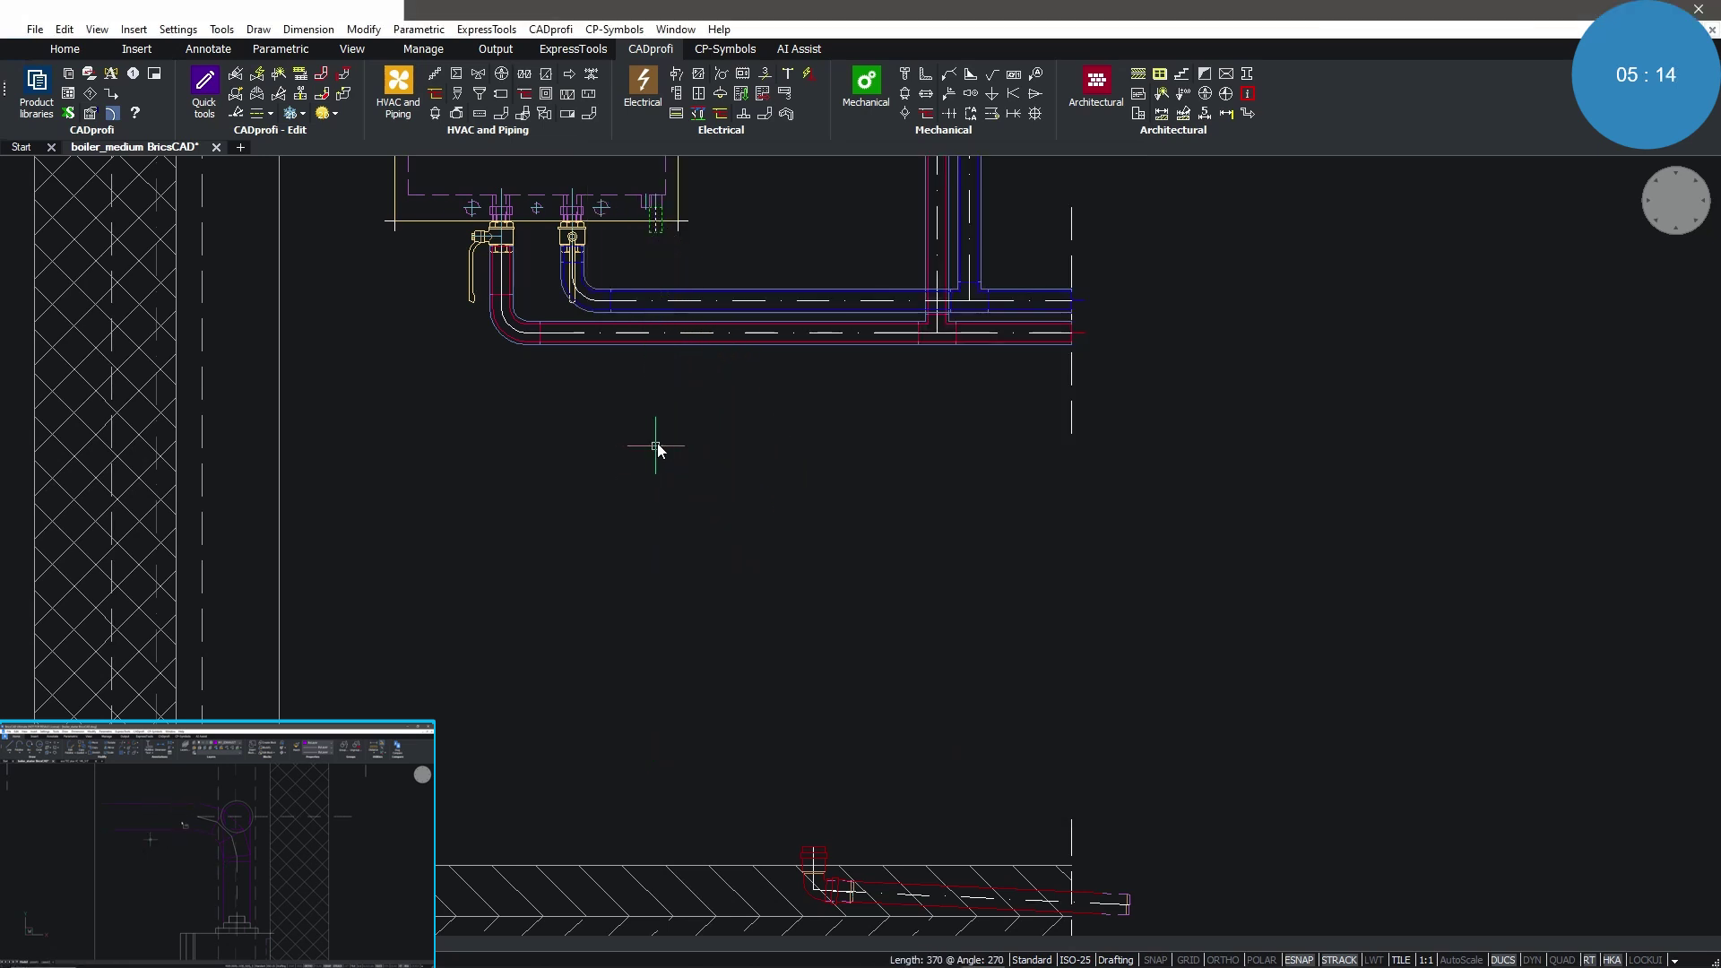
key(Return)
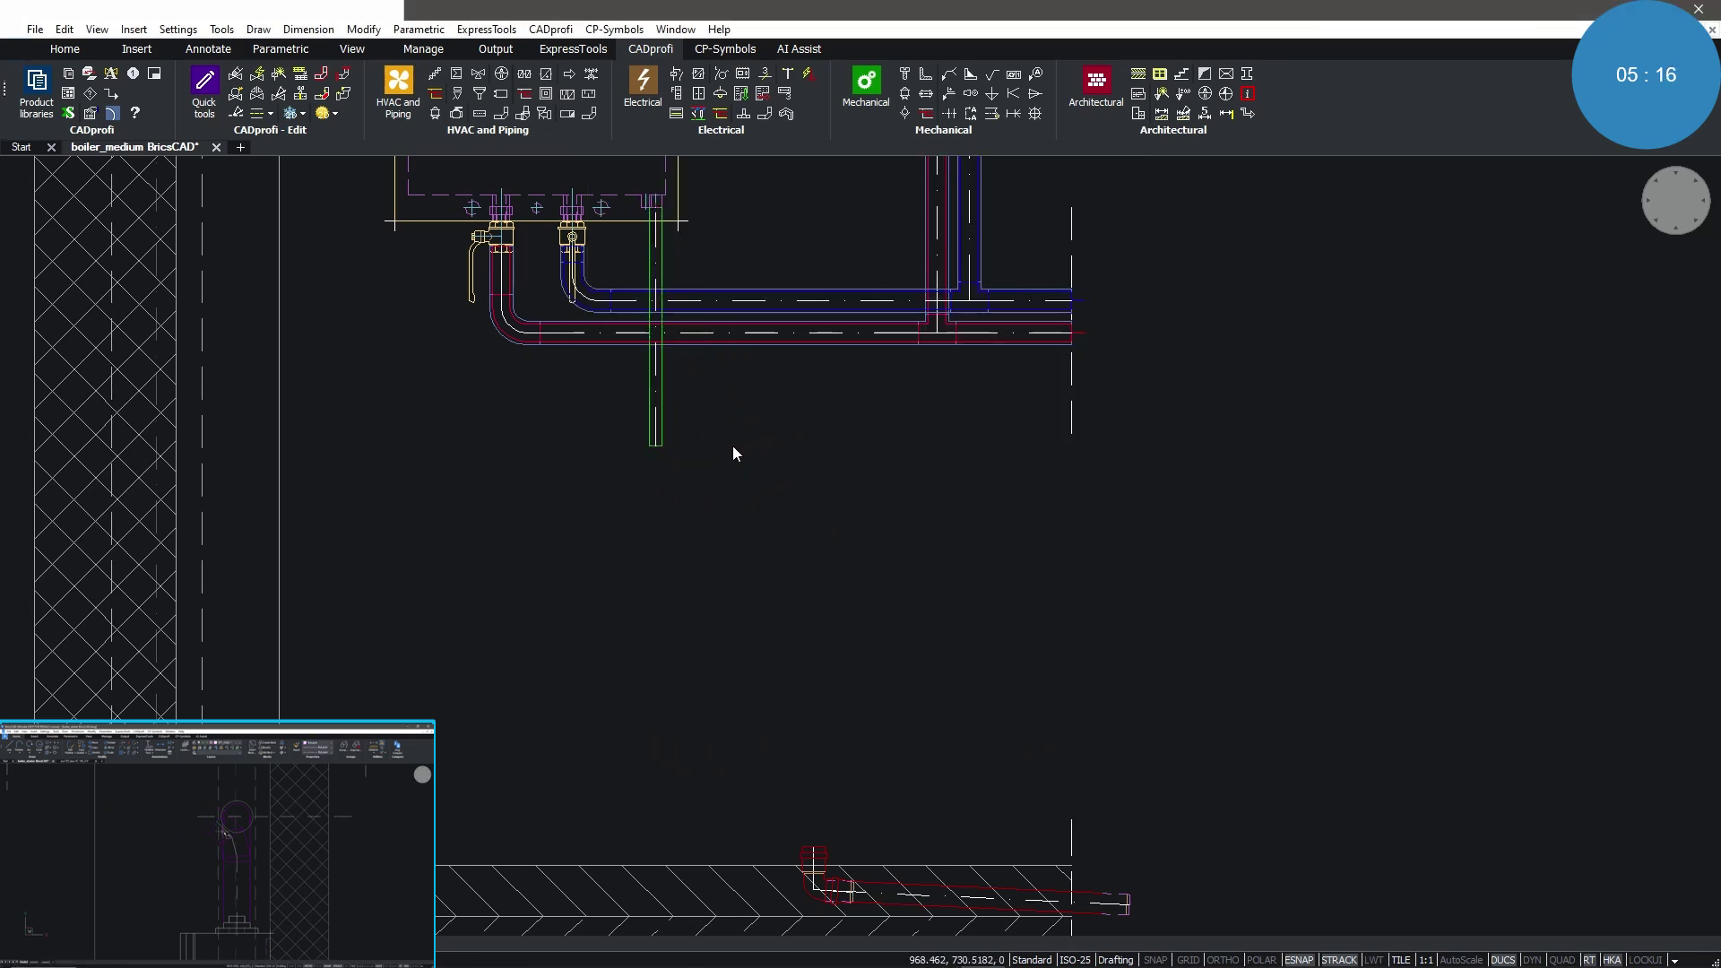
- Copy the vertical drain pipe so that its lower end sits in the sewage pipe's socket at the floor
click(663, 446)
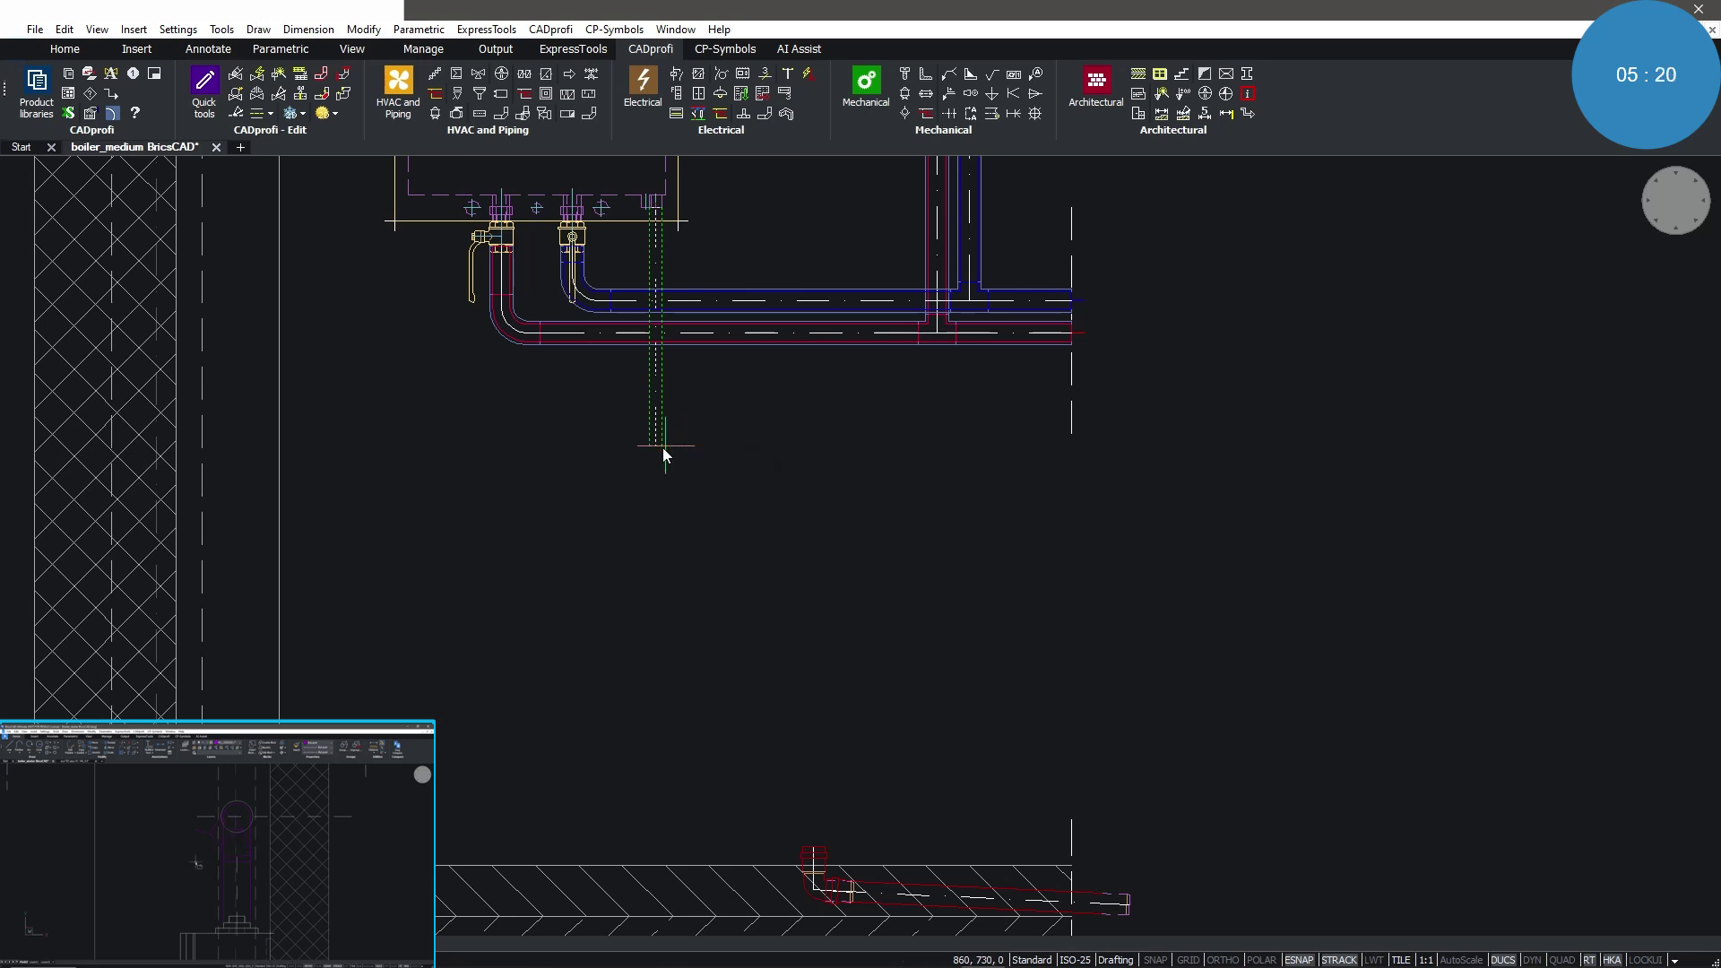
click(818, 811)
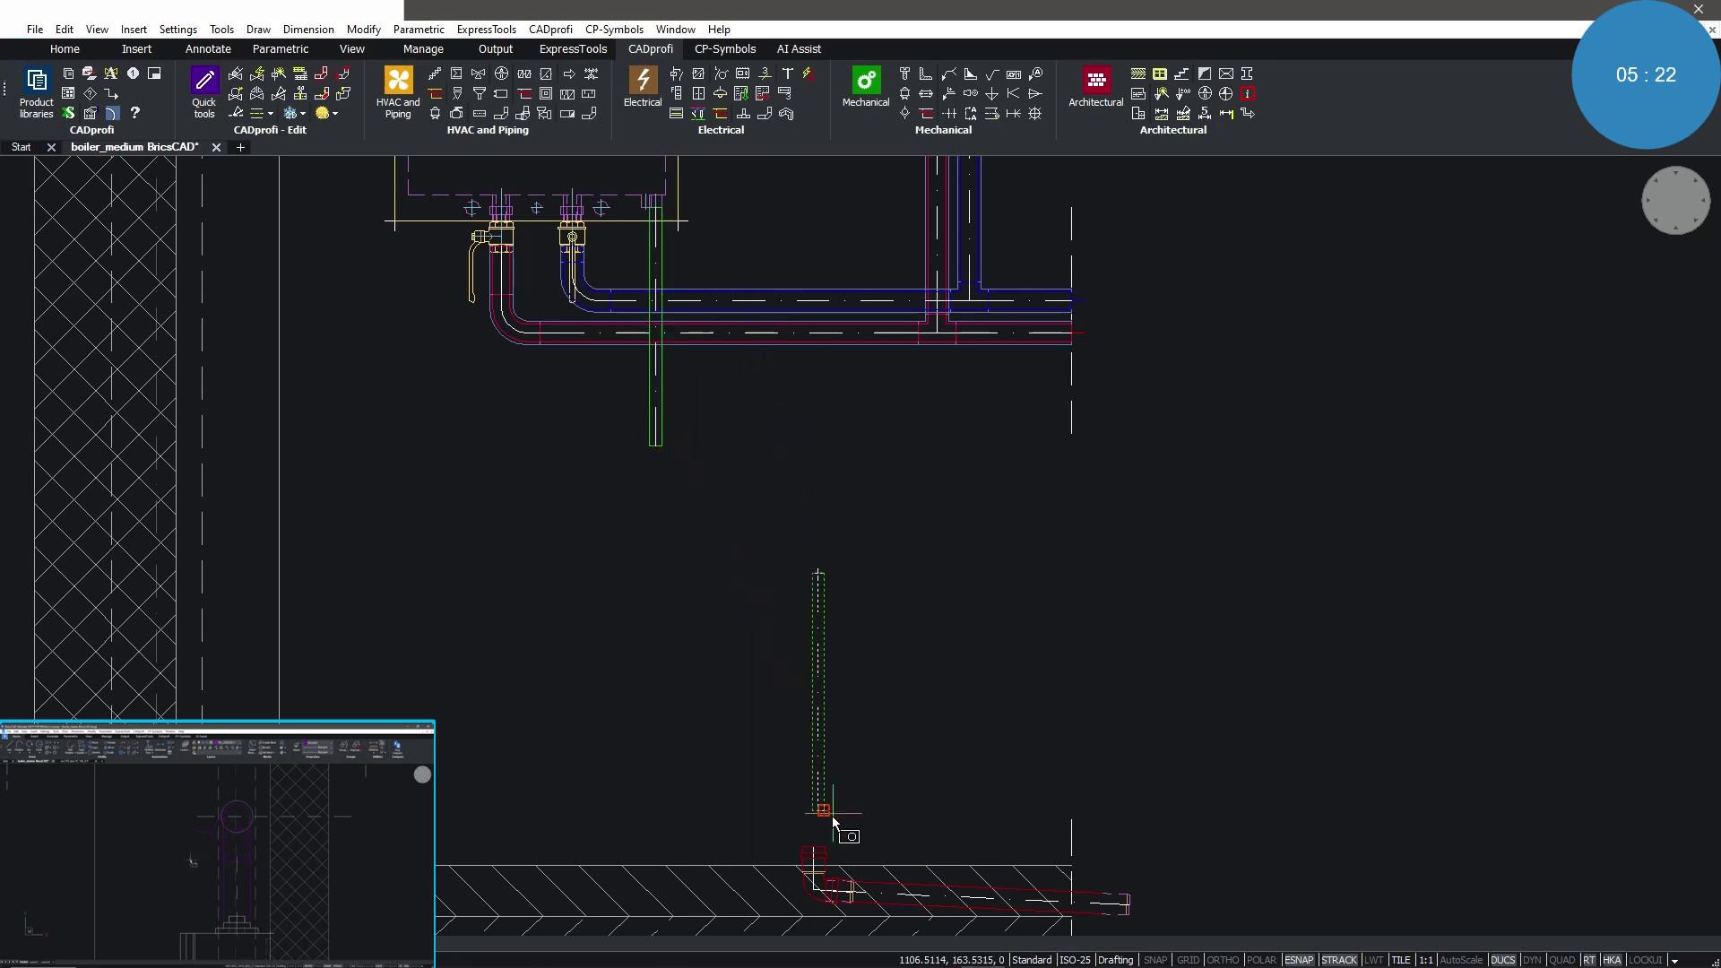
click(818, 813)
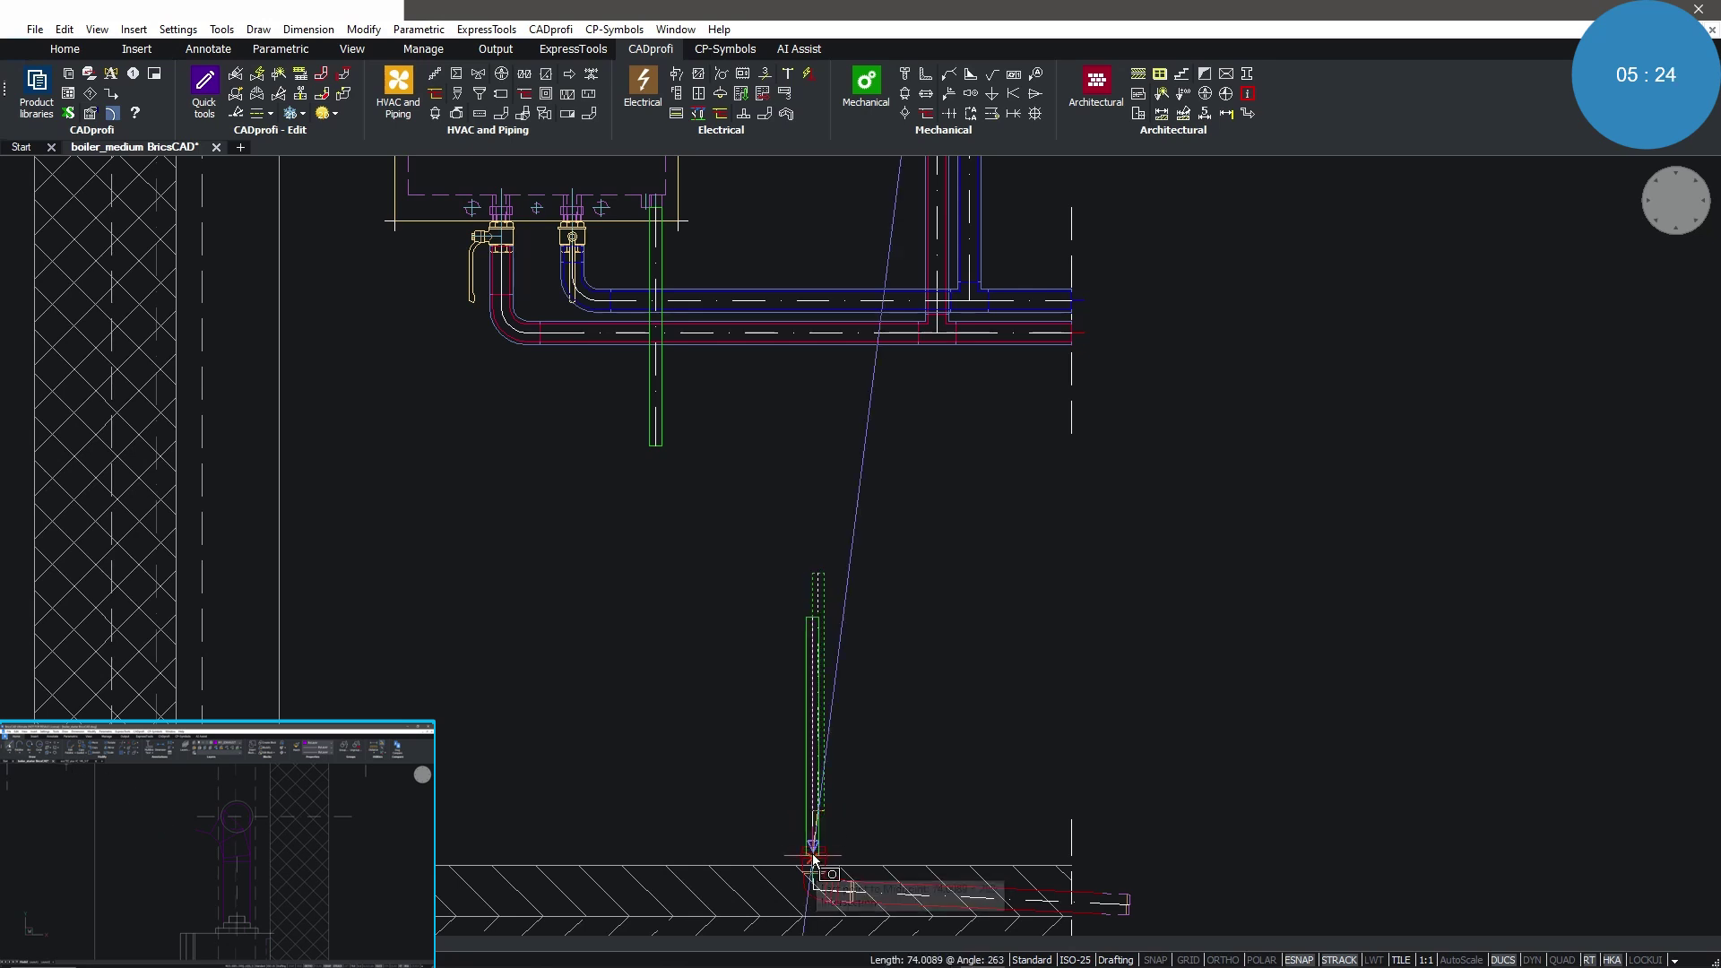
click(815, 859)
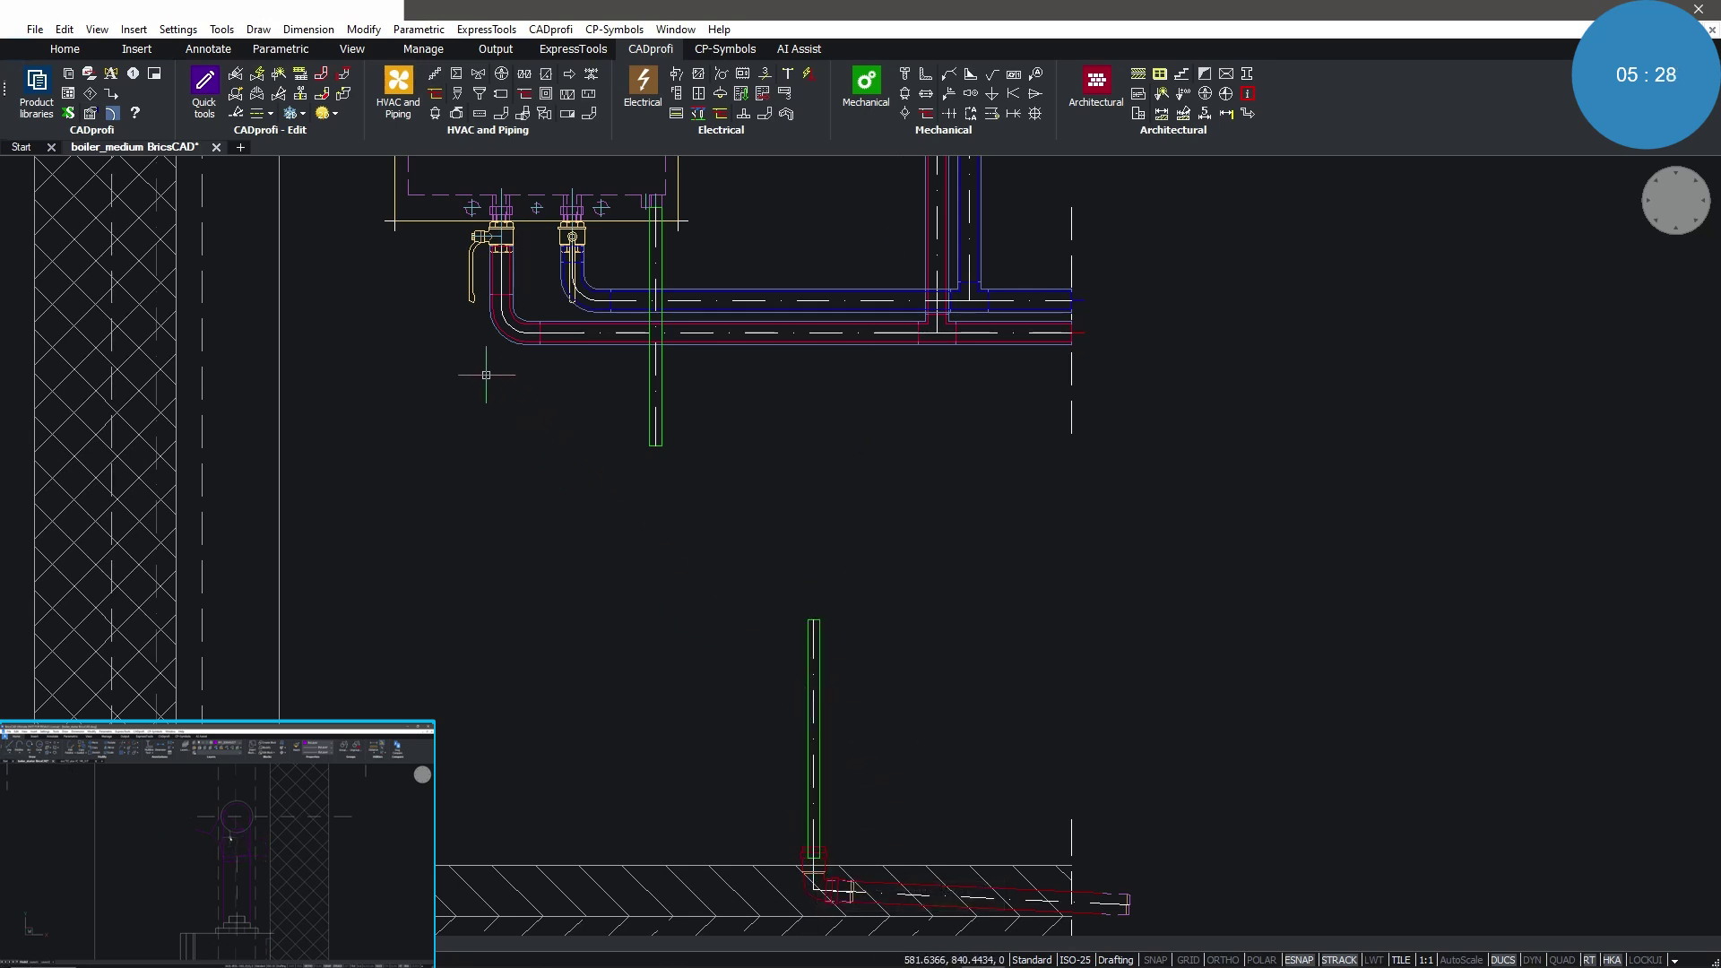
- Join the two vertical drain pipes with a Fuller fitting, using a fixed bend radius of 100 mm instead of the width multiplier
click(327, 102)
click(809, 634)
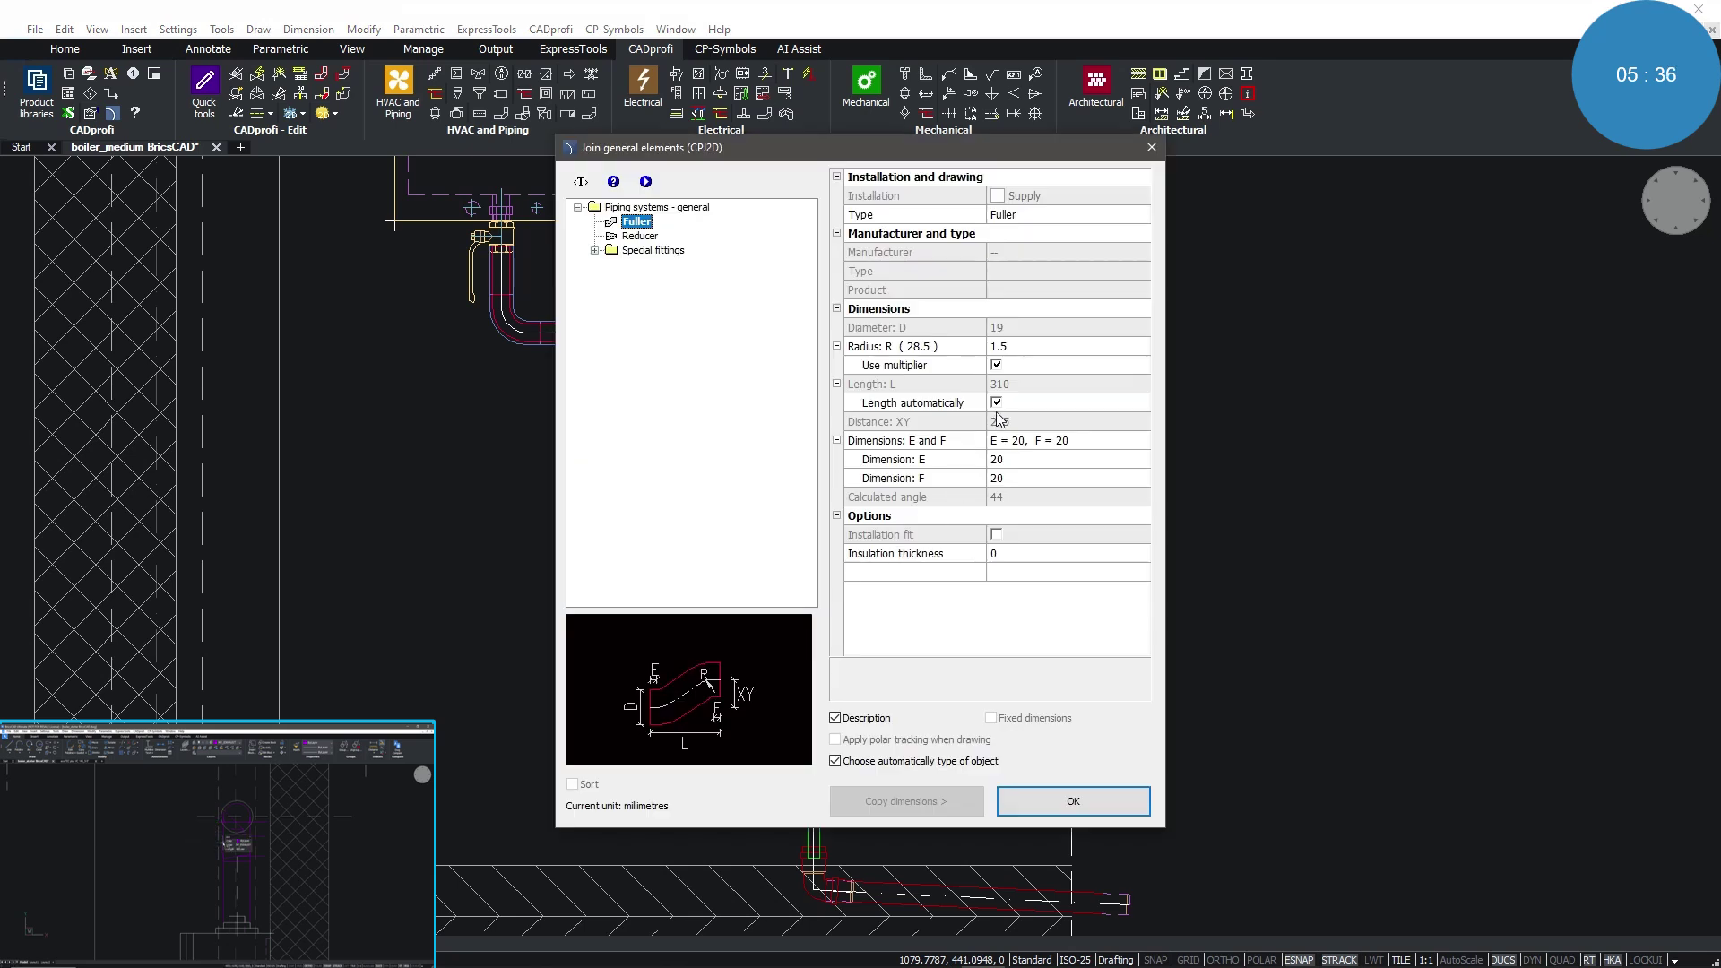
click(997, 366)
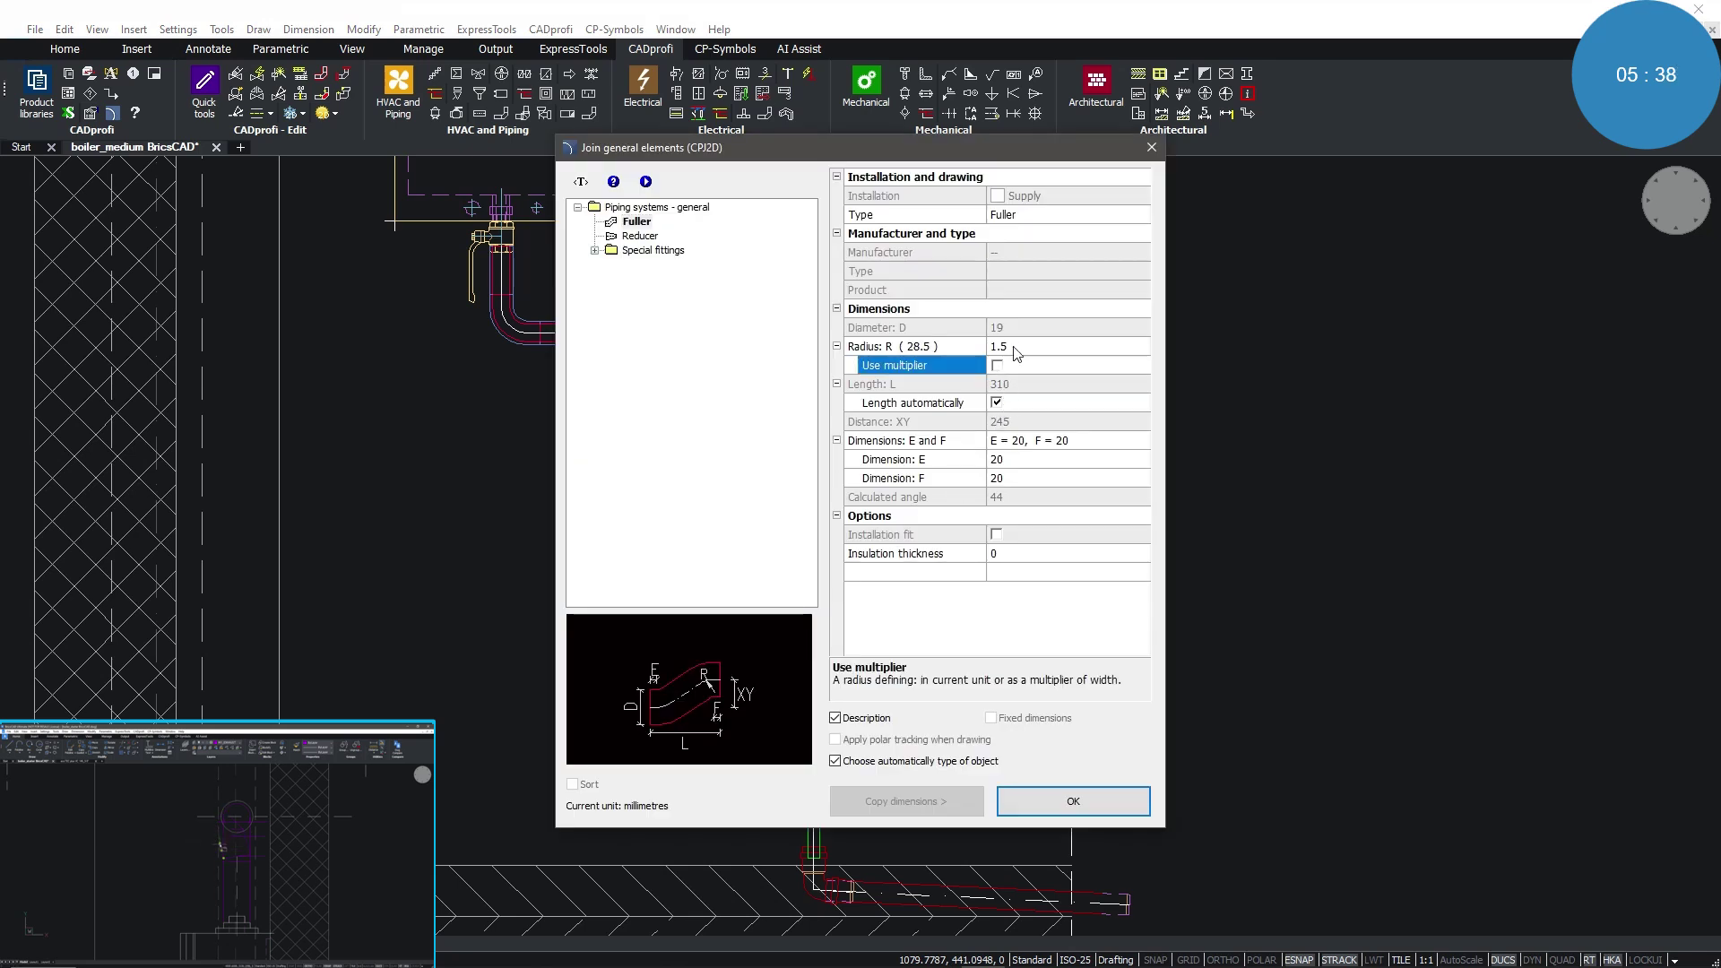
click(1019, 346)
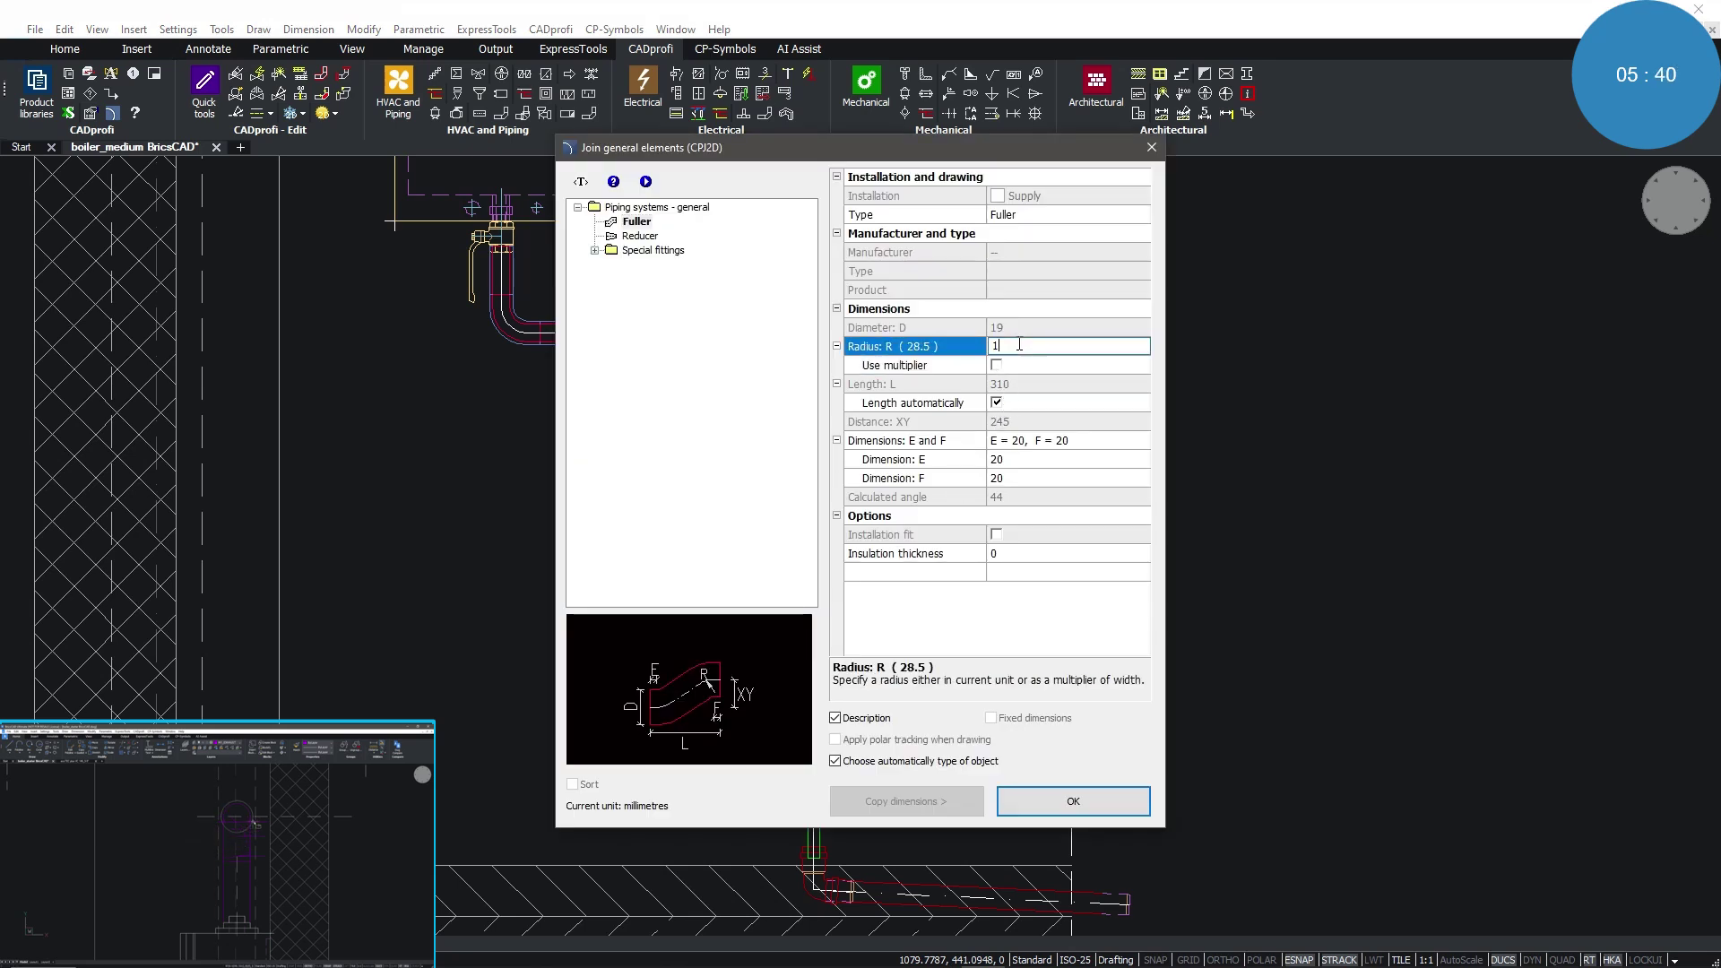
click(1035, 633)
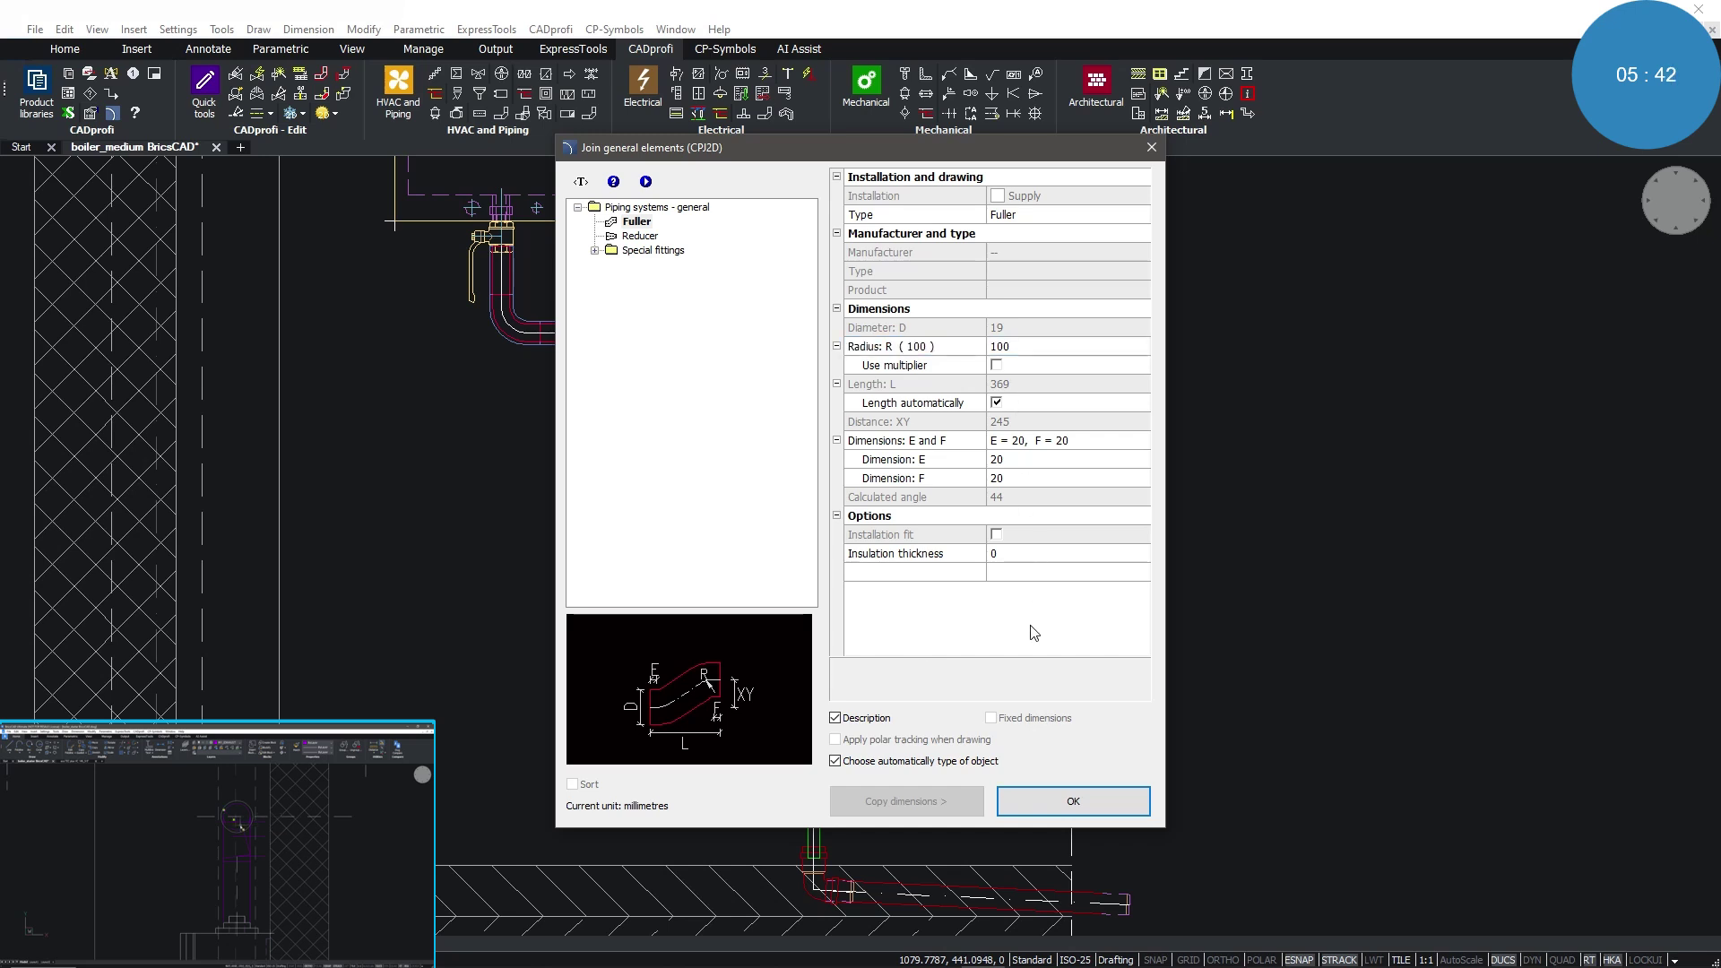
click(1058, 803)
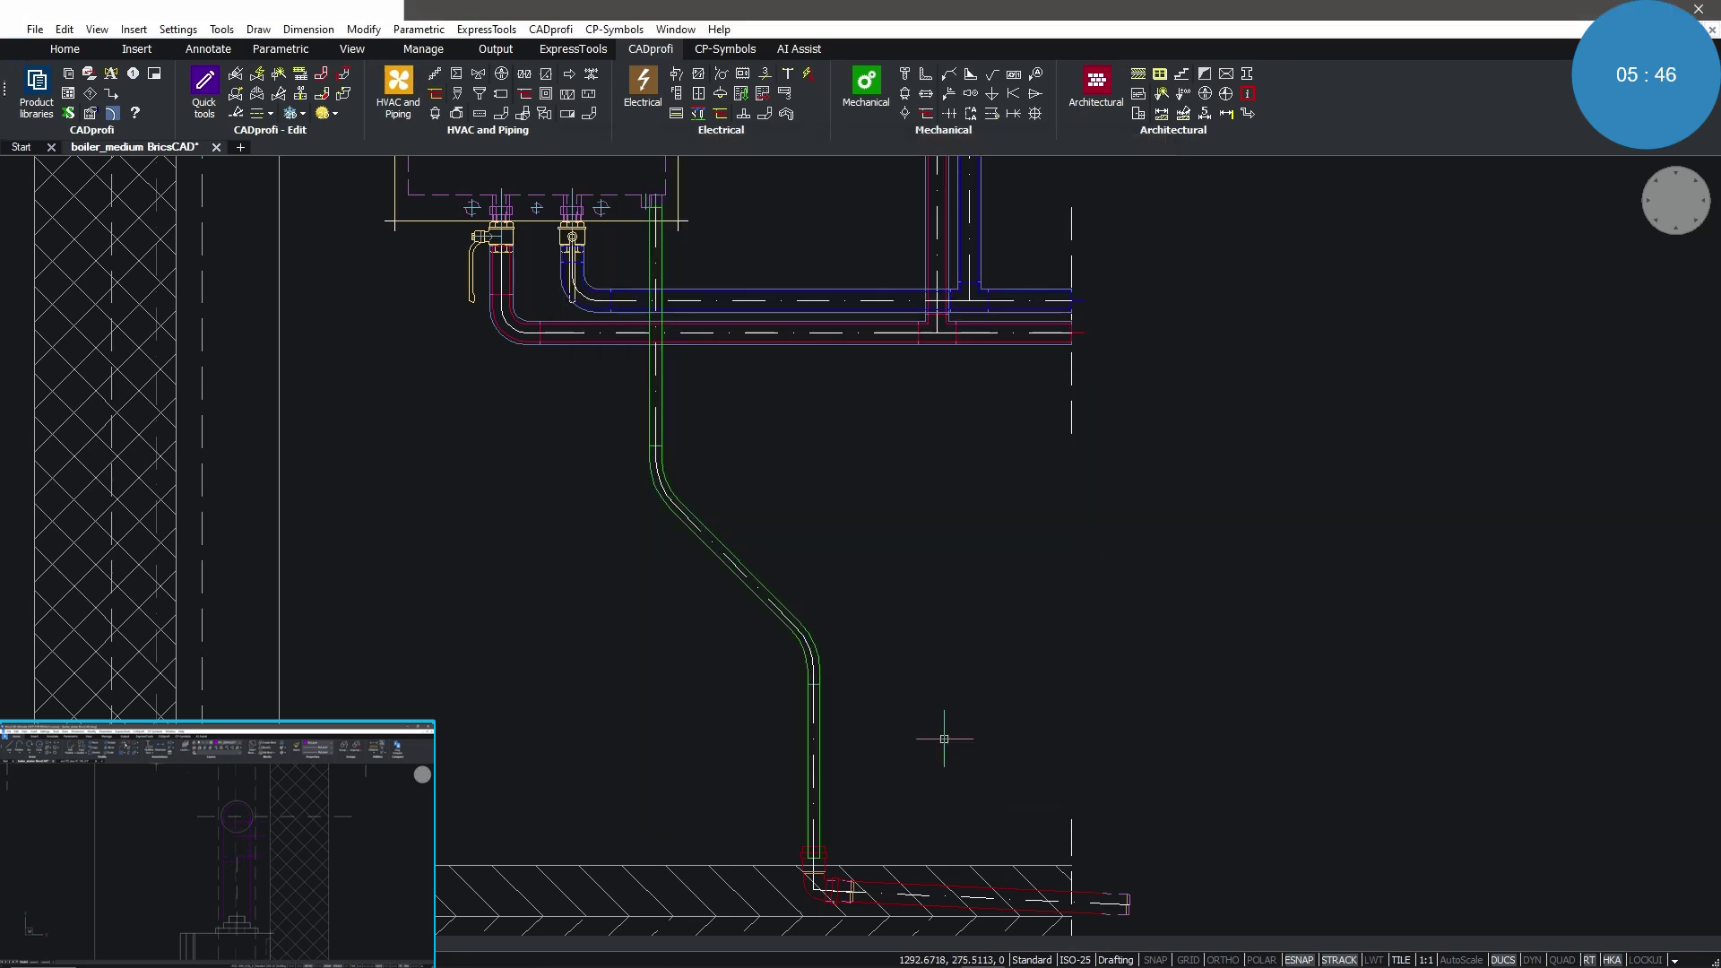
- Insert the Side 1 view of the DN 32 87°30' sewage elbow in the side-view floor near the hatched wall, with its socket facing up
click(261, 84)
click(803, 882)
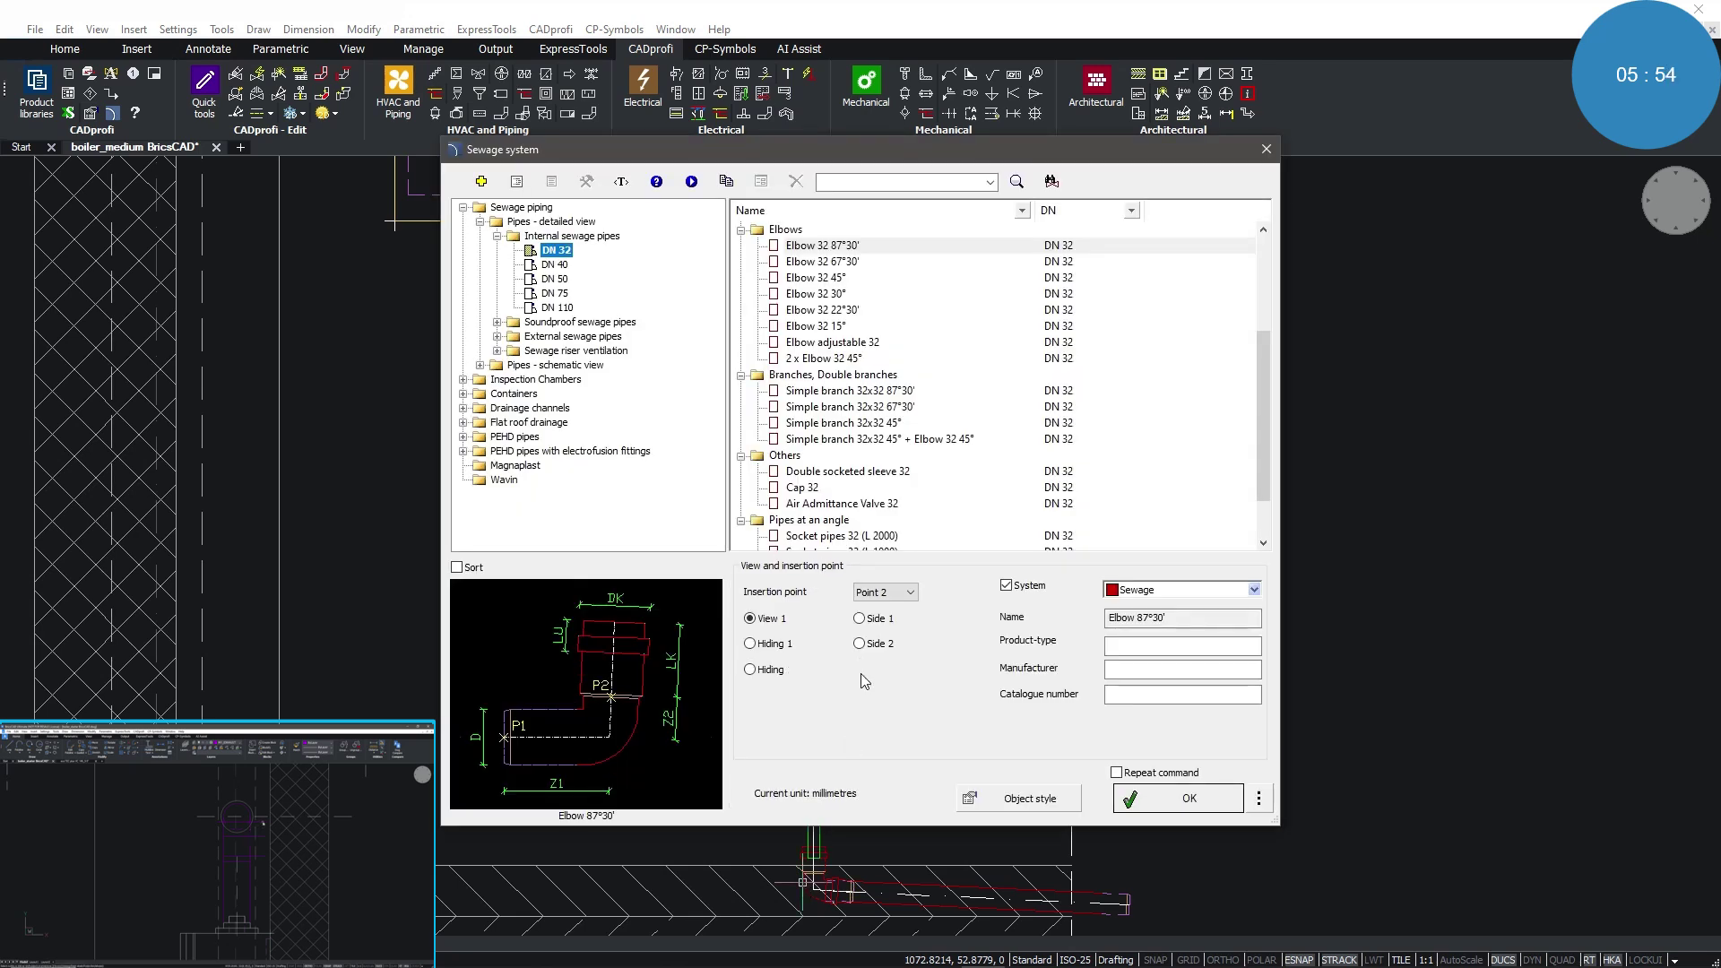
click(861, 618)
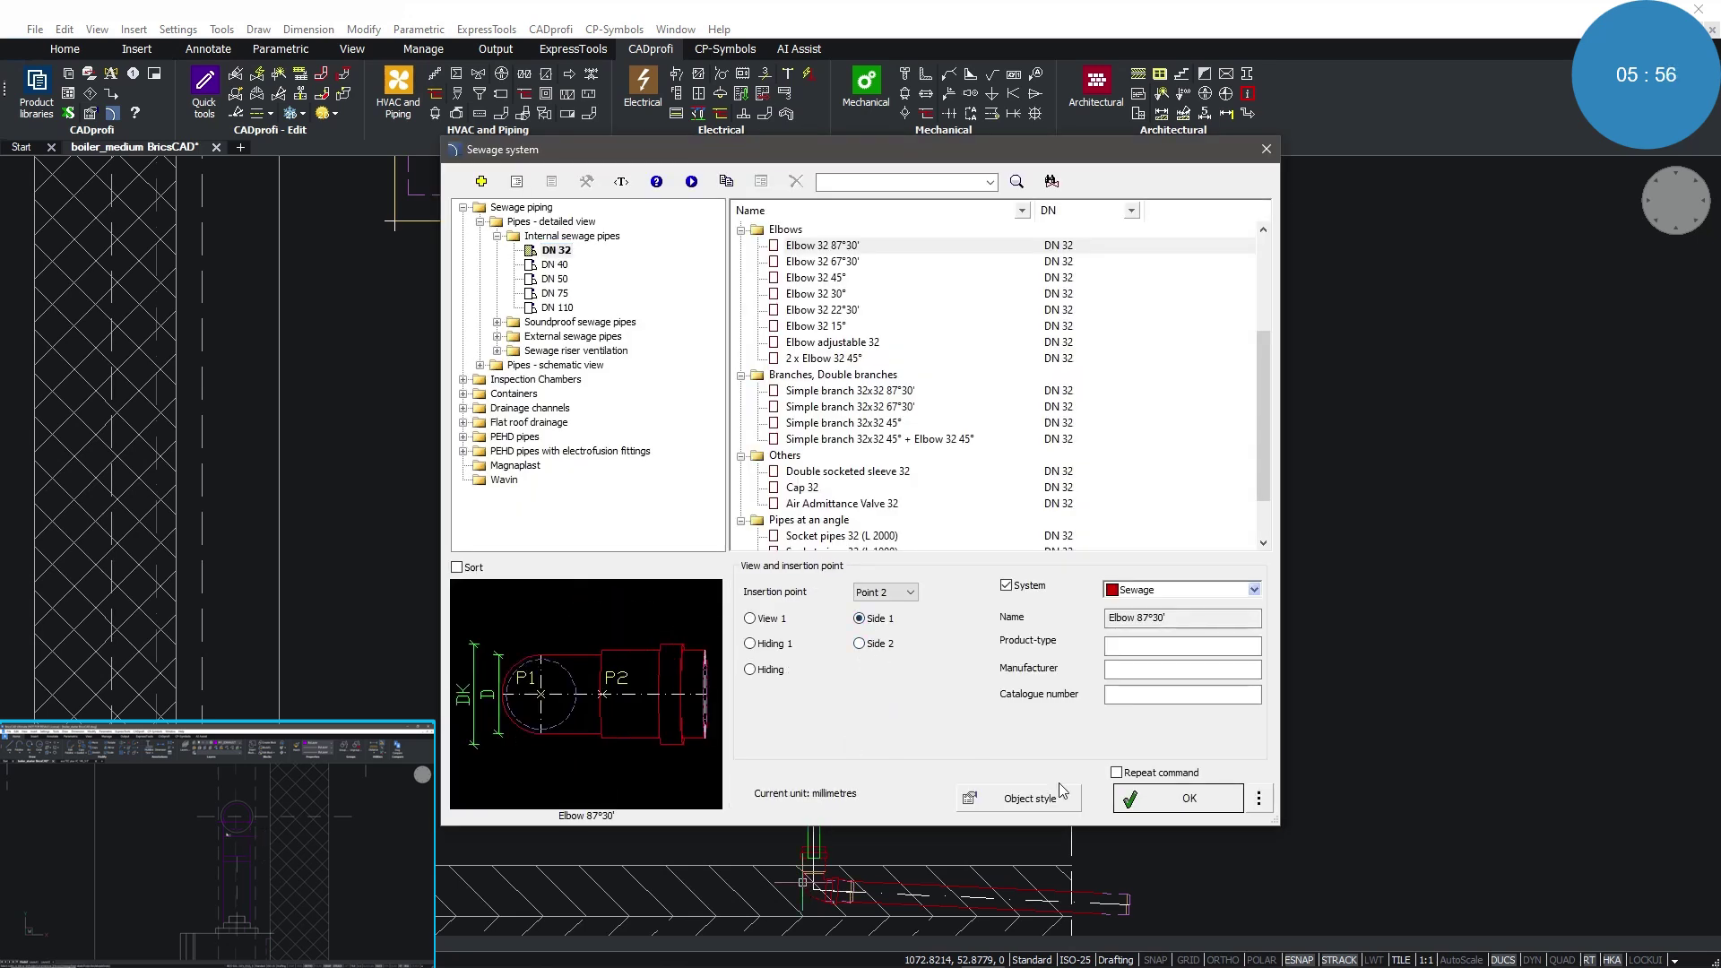
click(1182, 801)
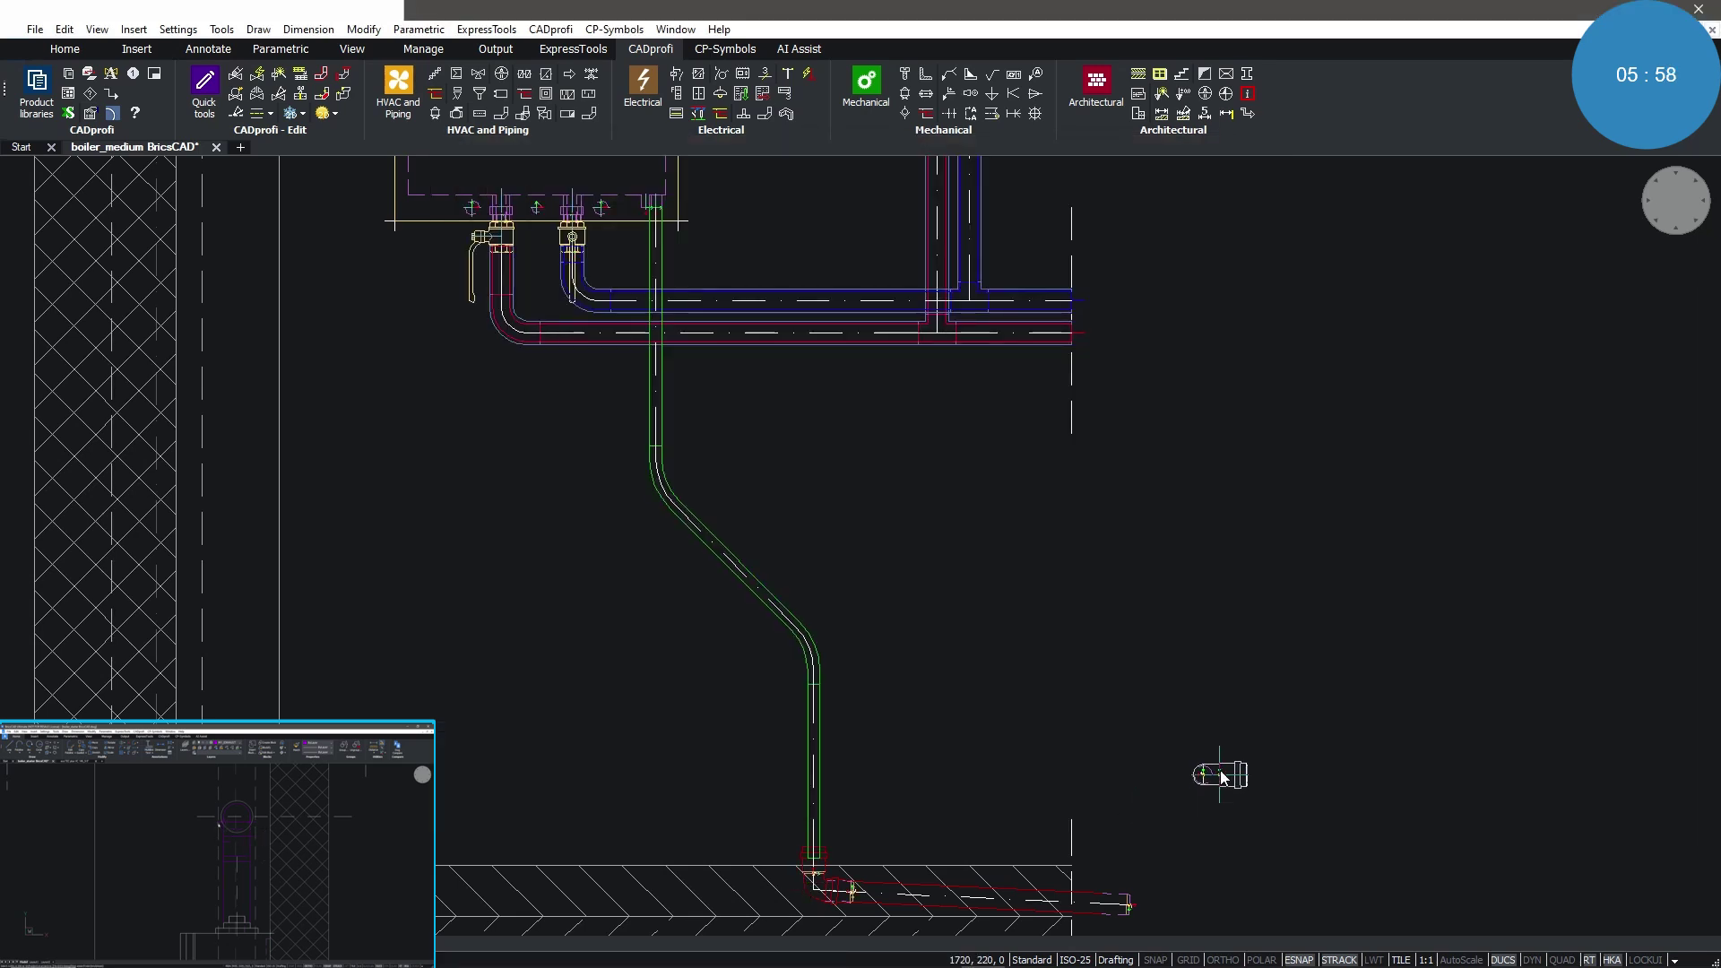
middle_click(1189, 752)
middle_click(1189, 751)
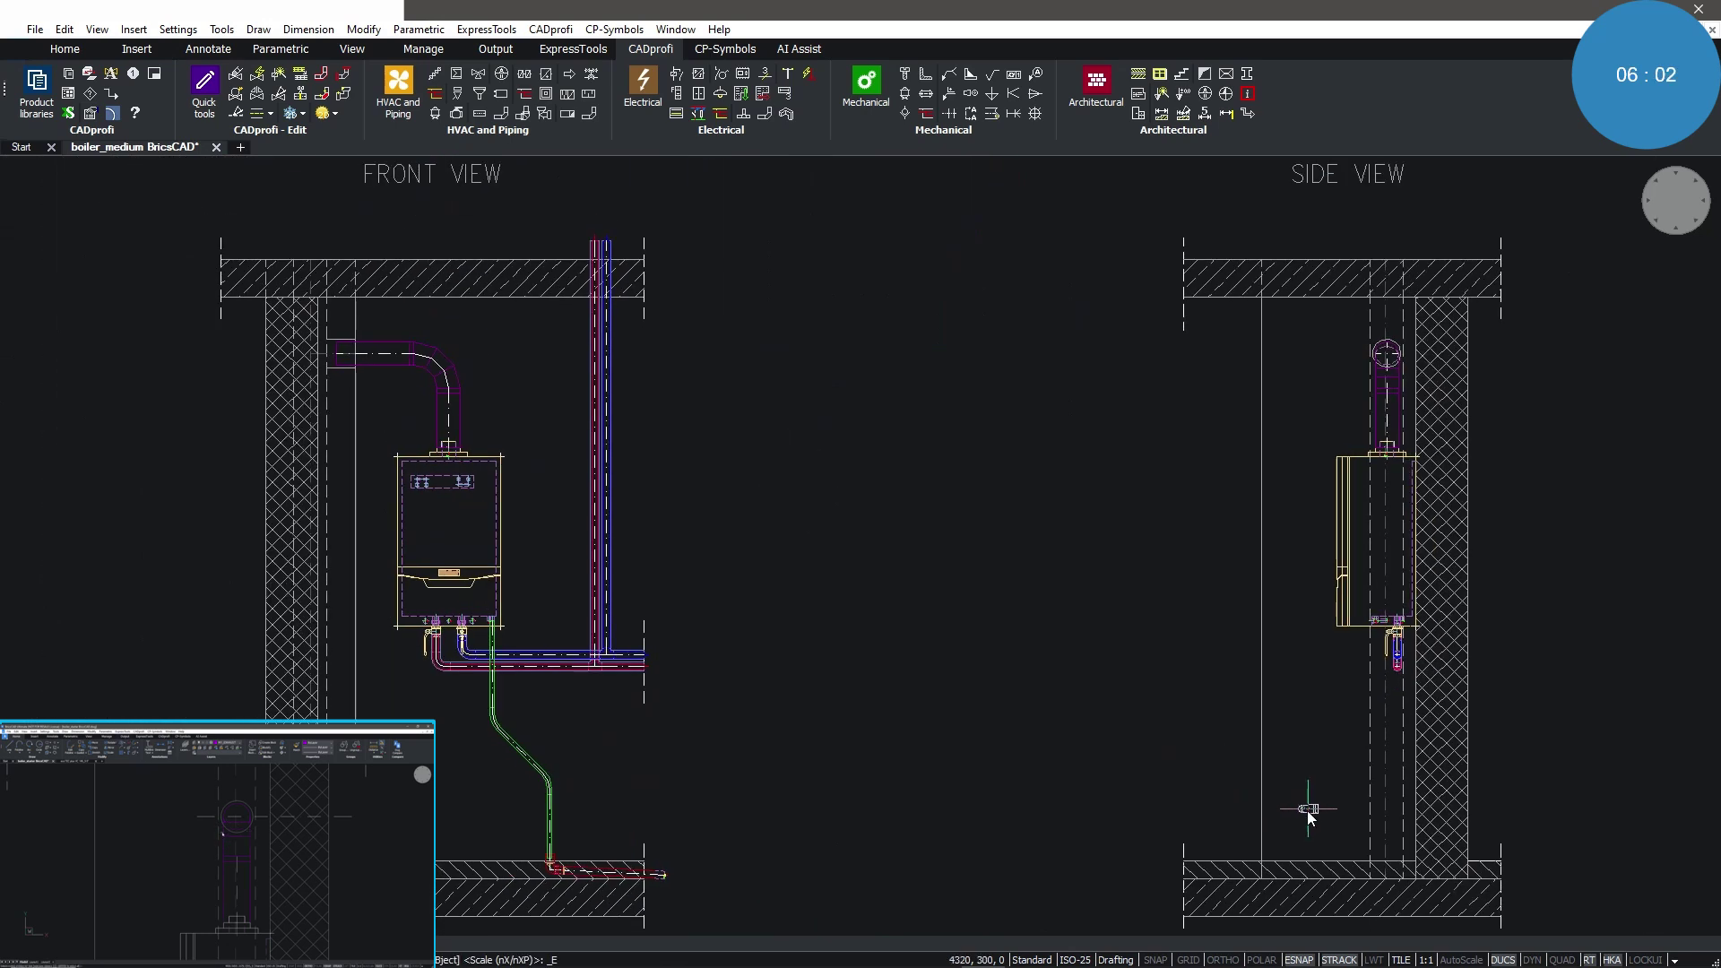
scroll(1403, 842, up, 2)
scroll(1404, 844, up, 2)
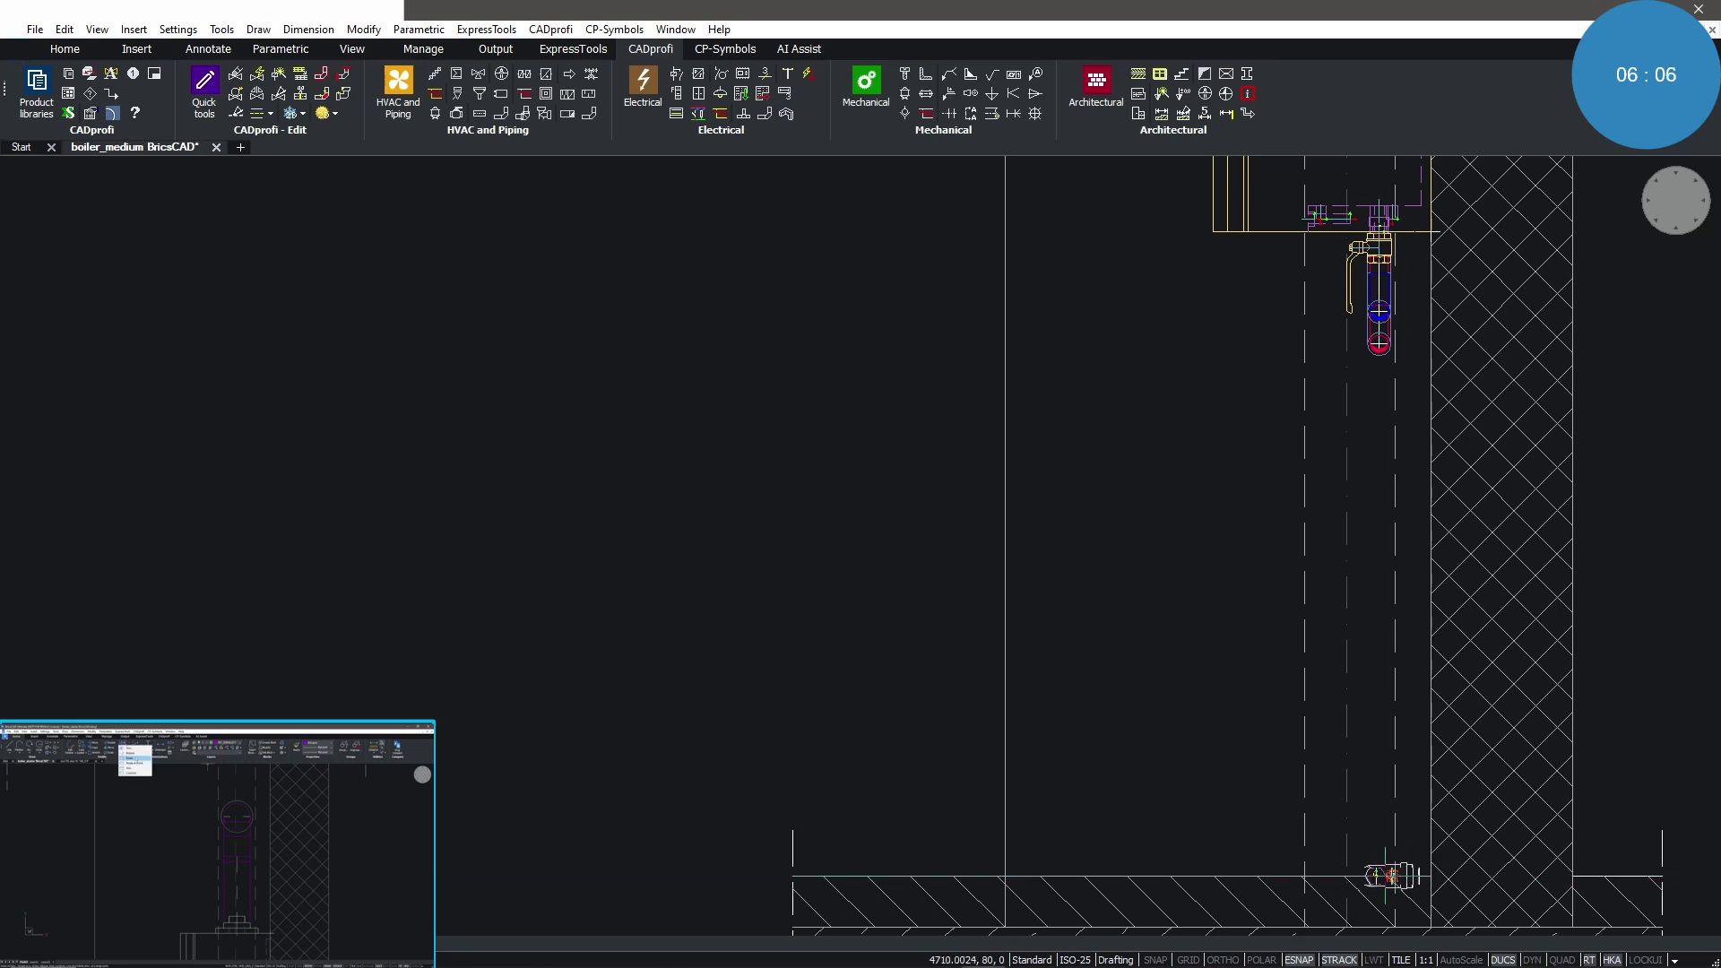
click(1393, 876)
click(1393, 798)
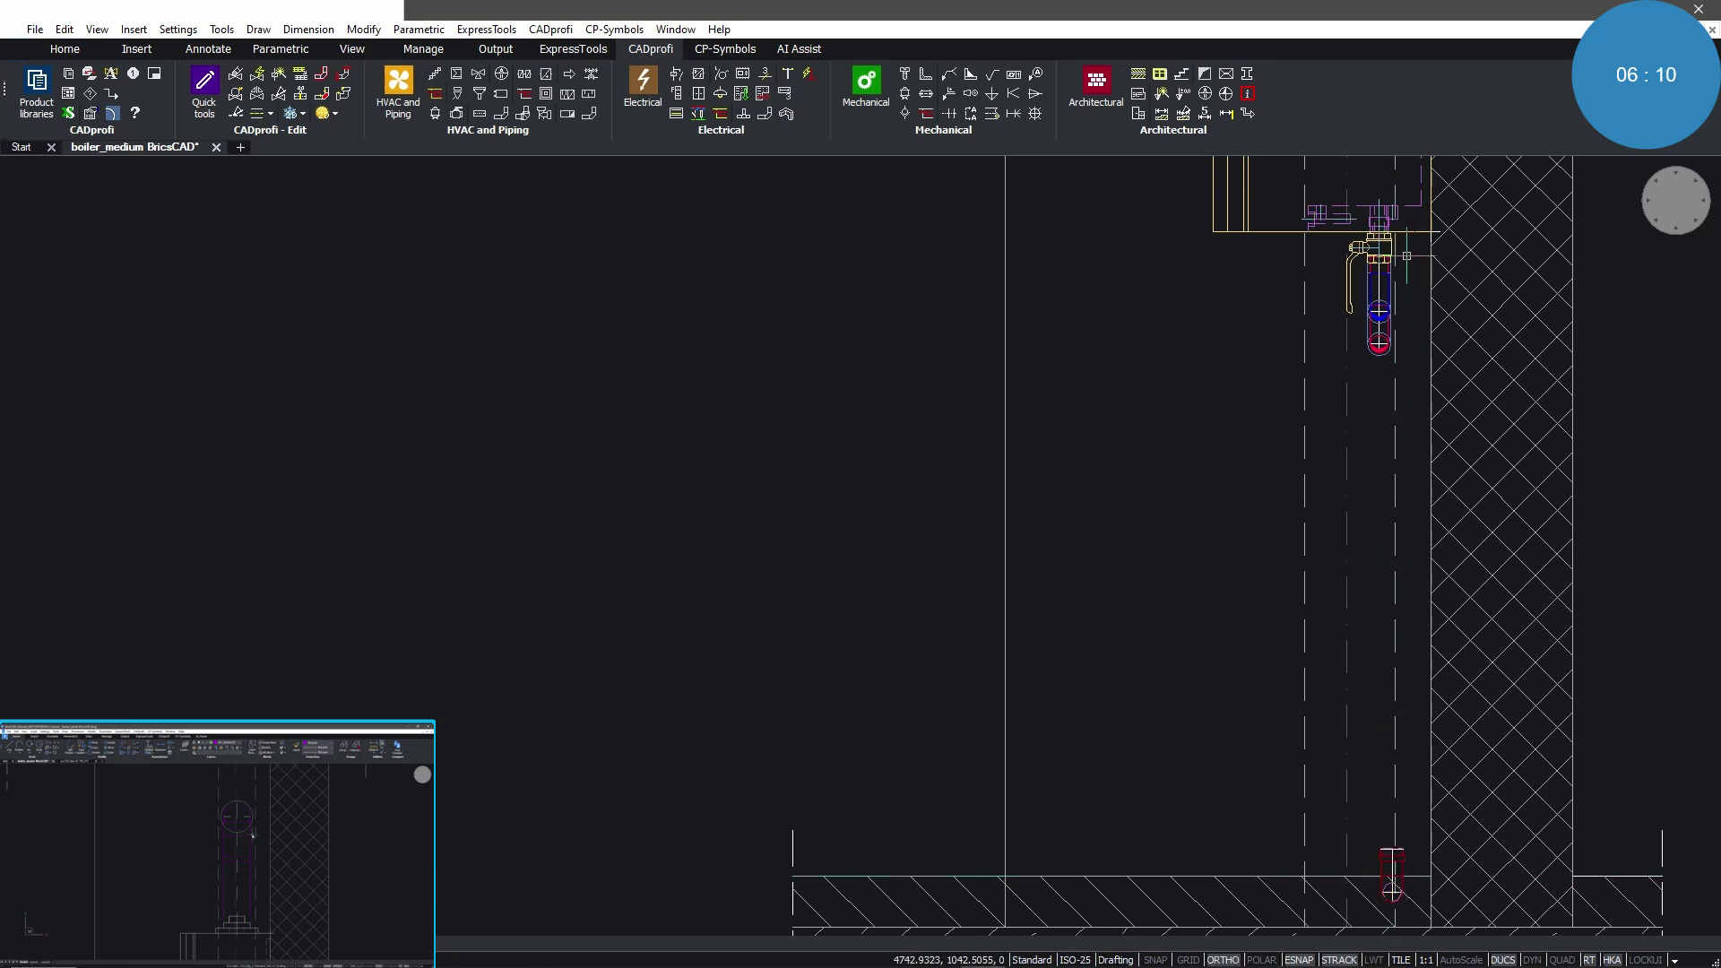
- Draw the side-view drain pipe from the boiler's bottom connection straight down into the socket of the sewage elbow in the floor
click(1398, 216)
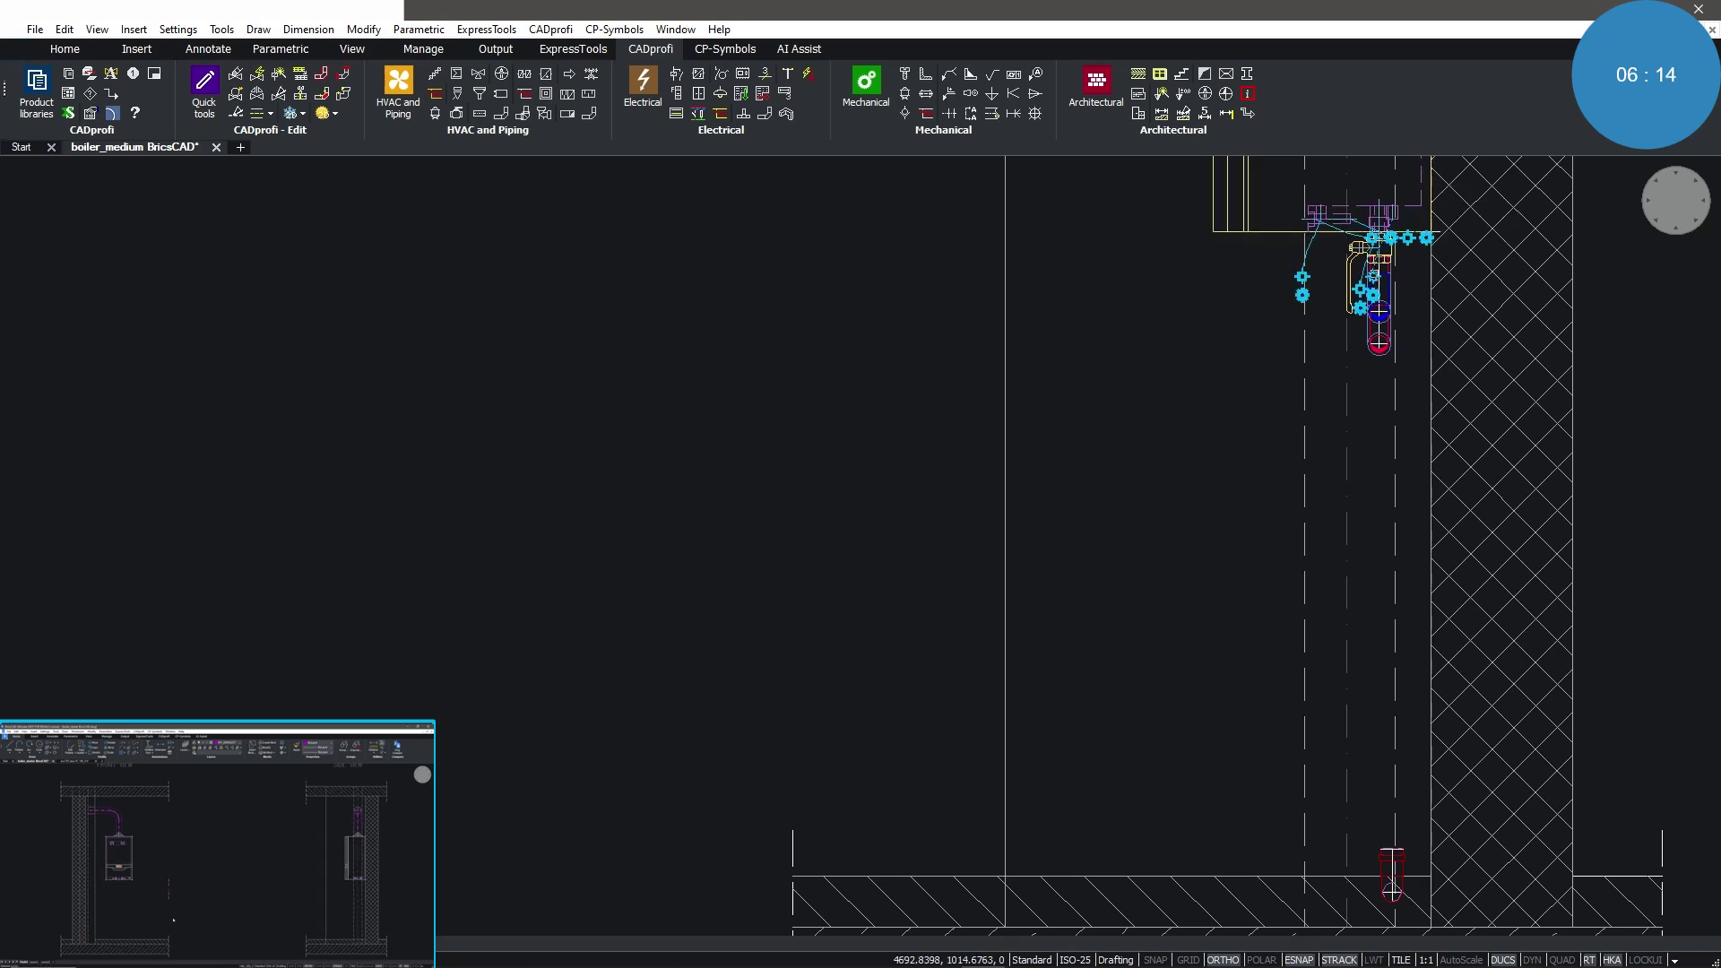
key(Escape)
click(1395, 217)
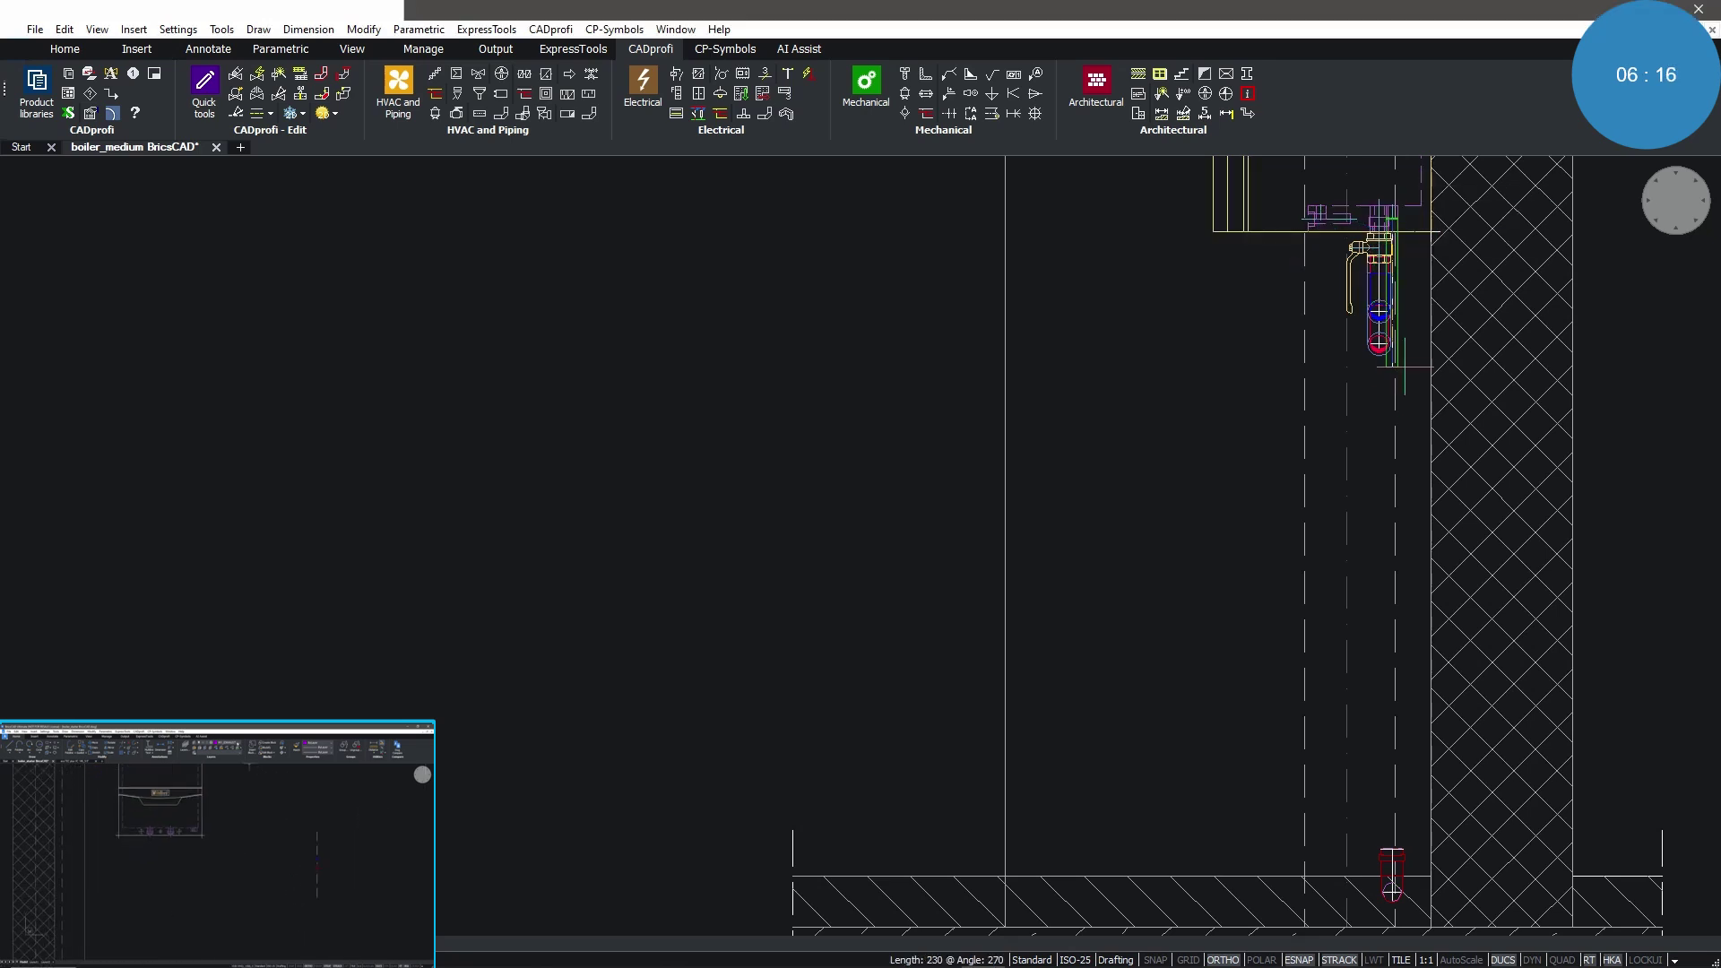
click(1393, 861)
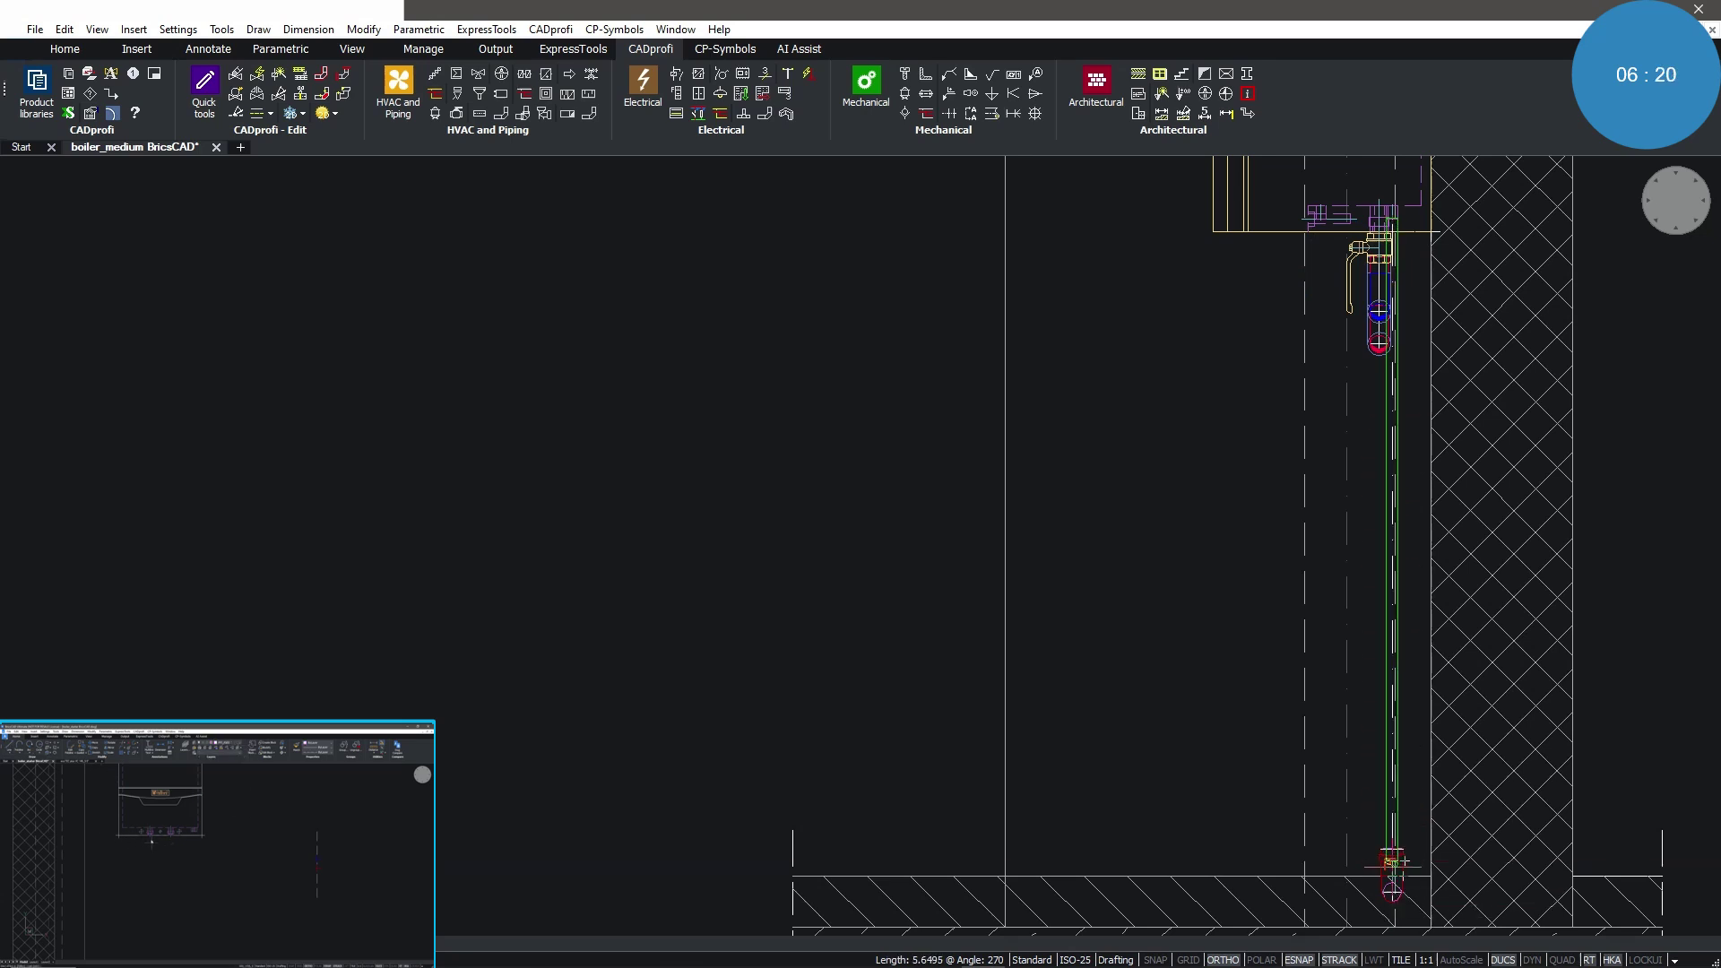
key(Return)
scroll(1424, 772, down, 5)
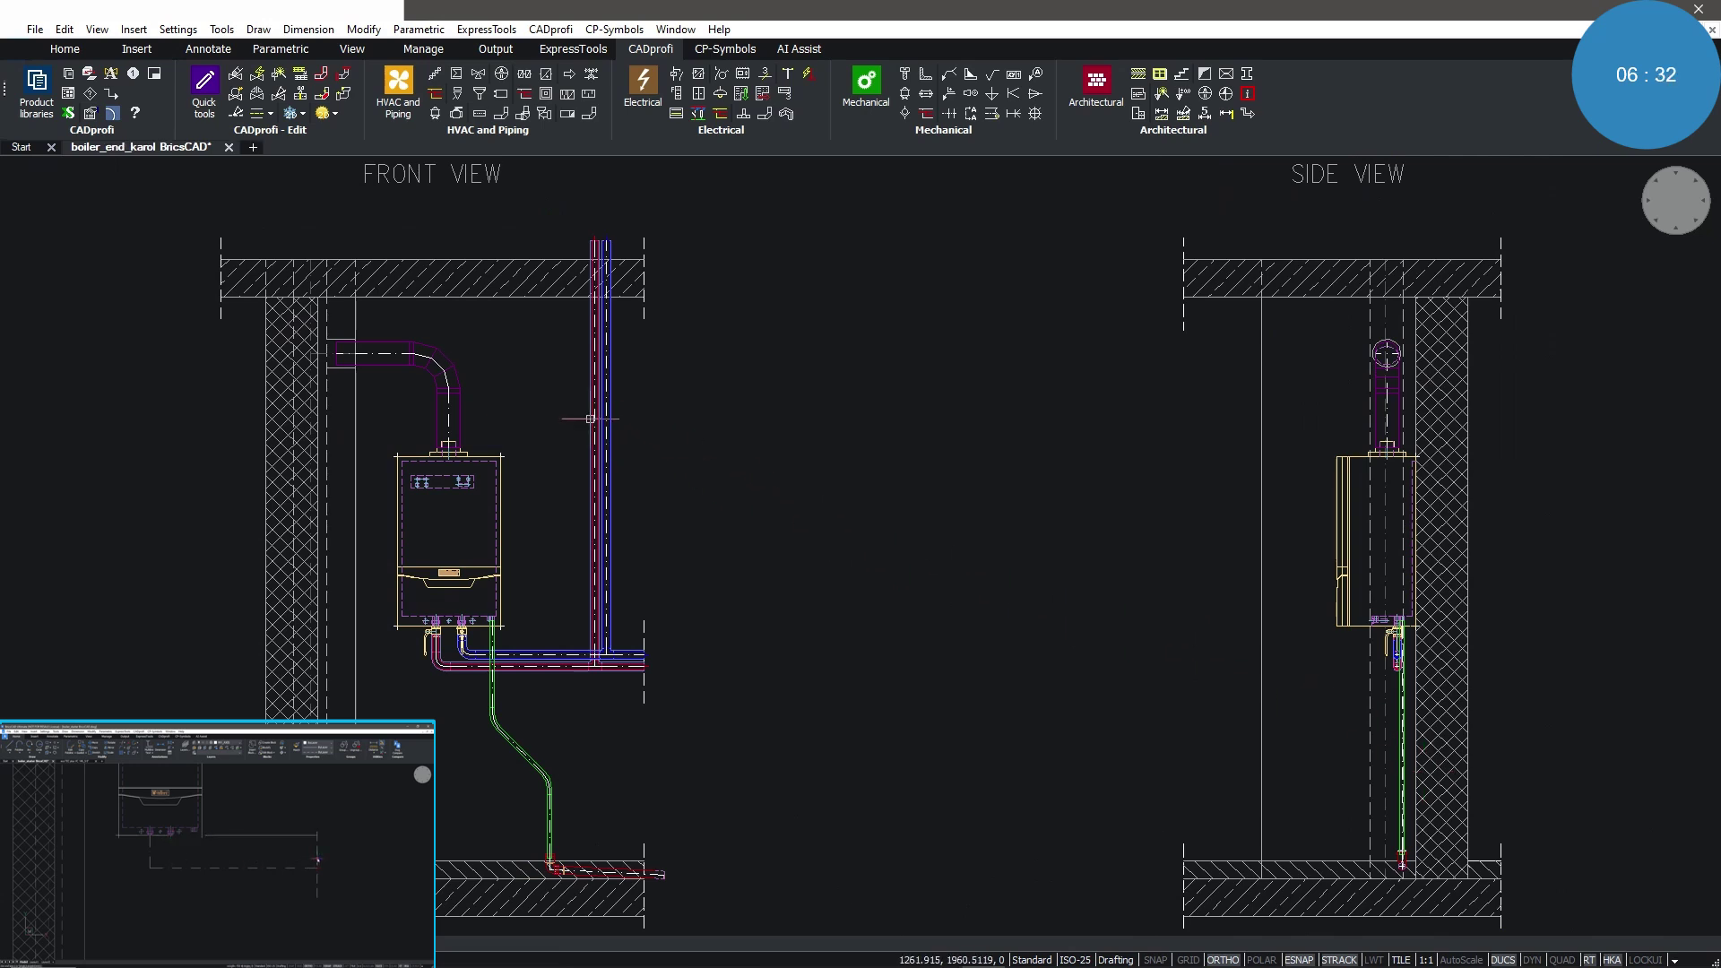
- Label the front-view boiler with its Name and Manufacturer attributes as framed text, scale 1:20, height 2, placed just above it beside the flue
click(118, 77)
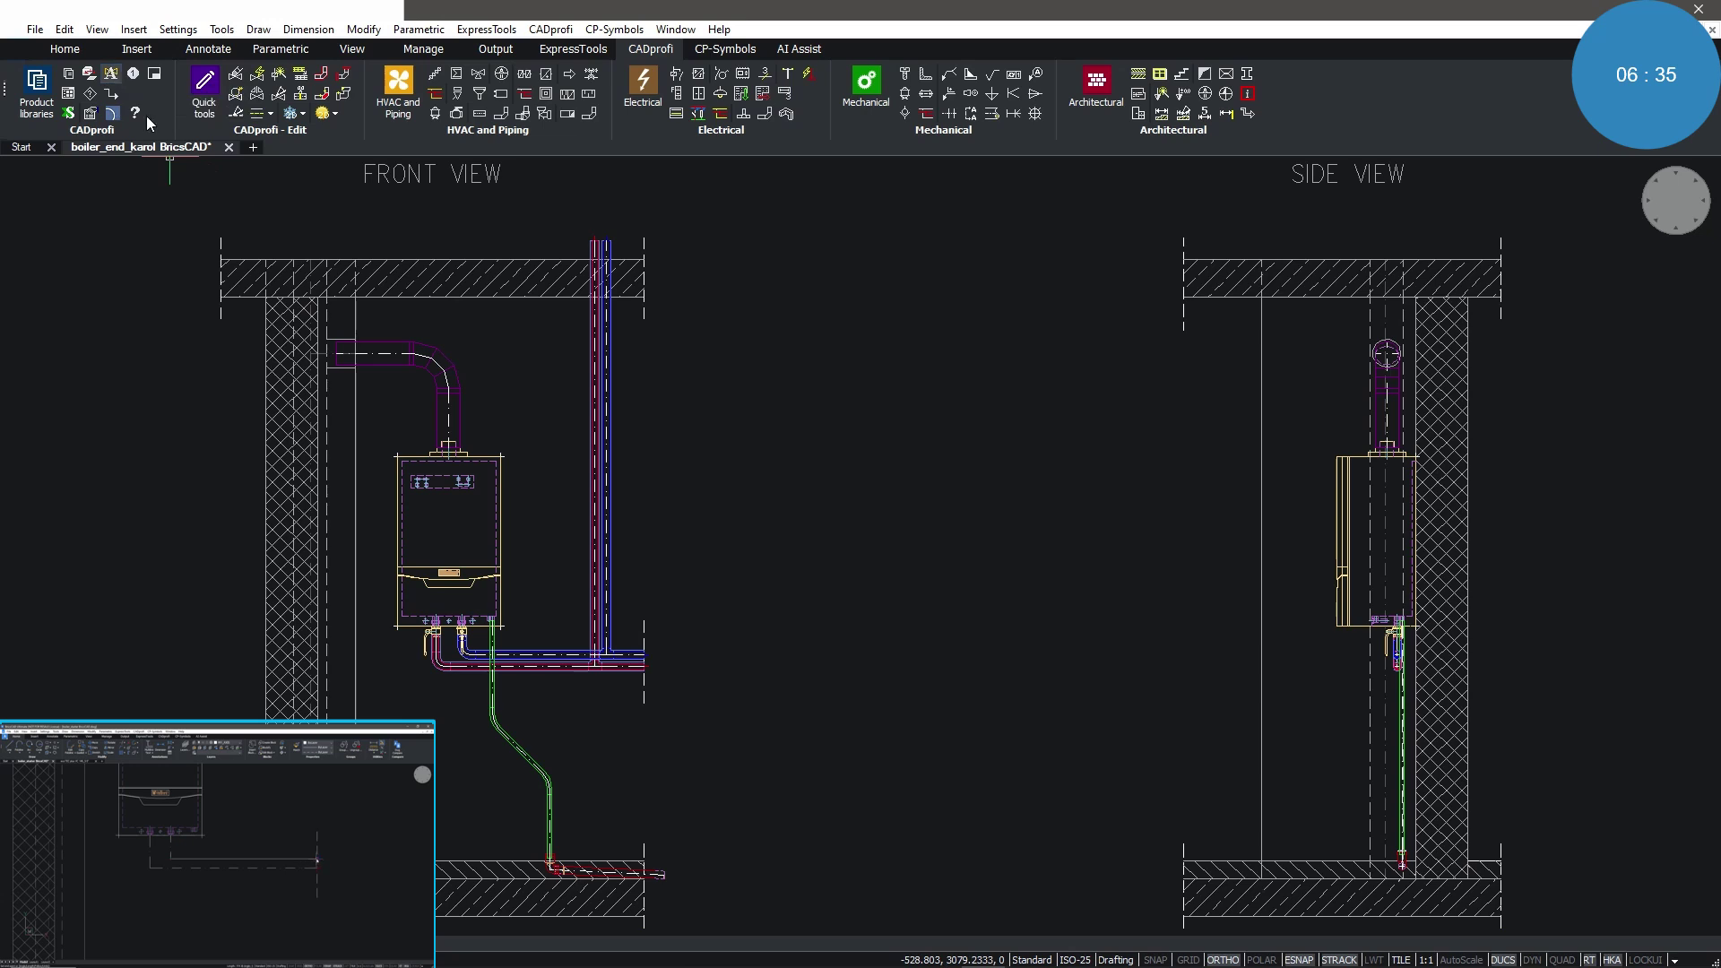
click(477, 459)
click(528, 274)
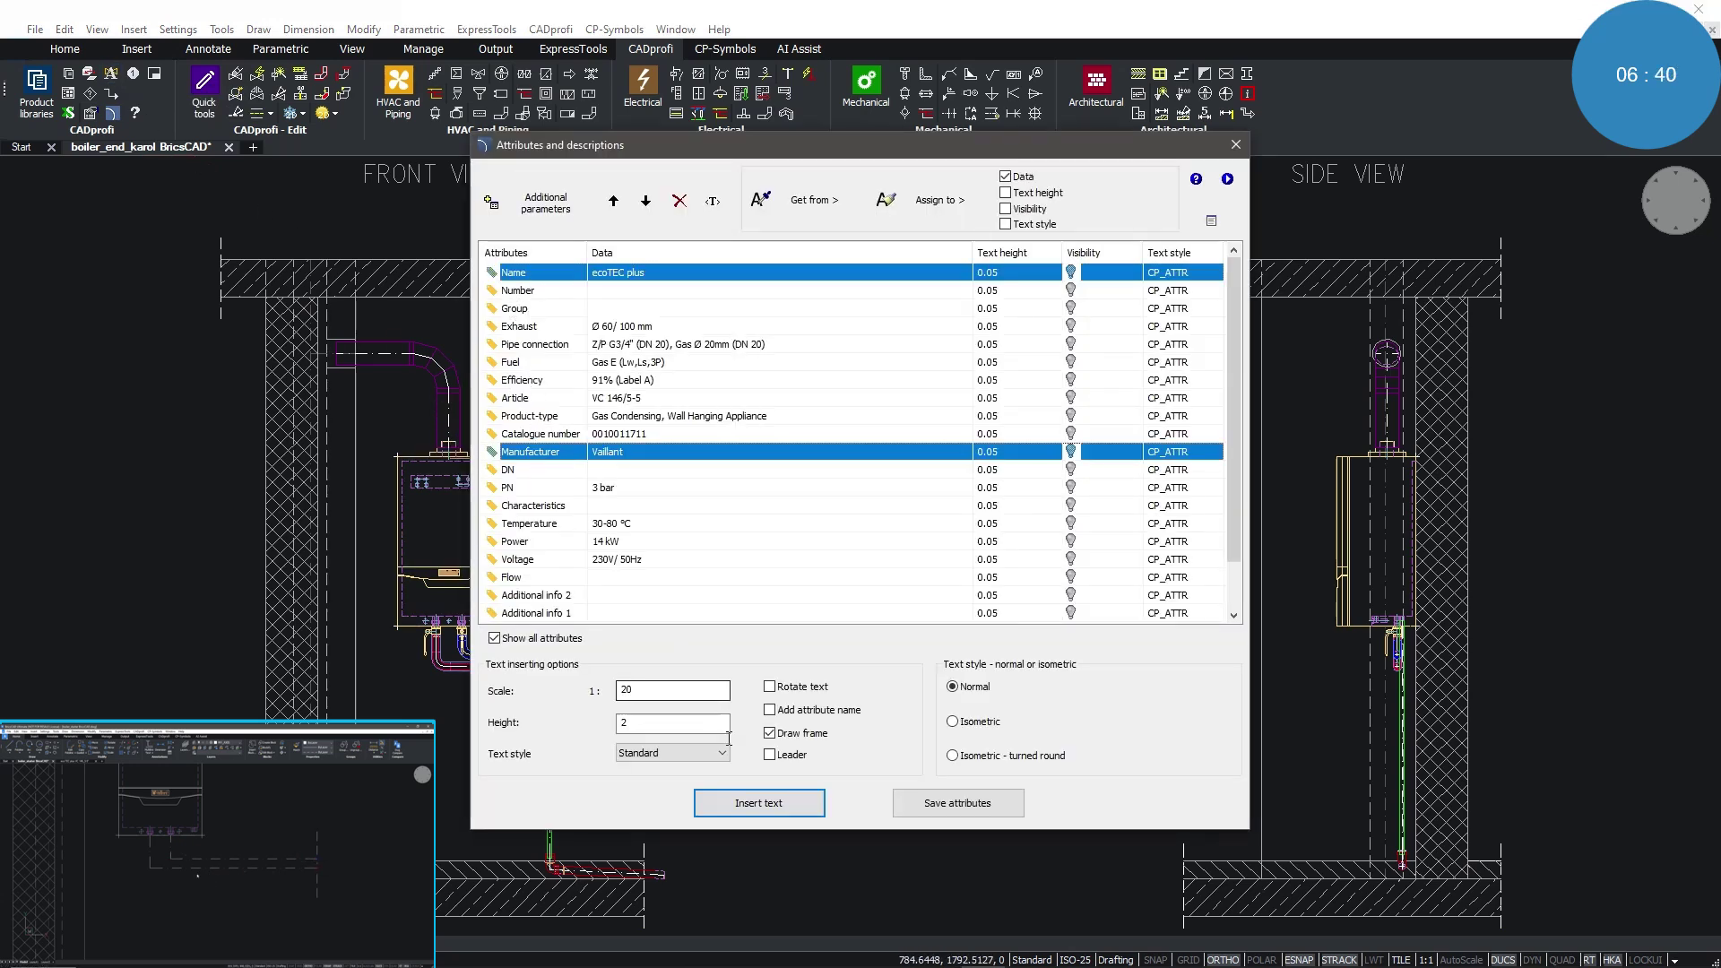
click(750, 803)
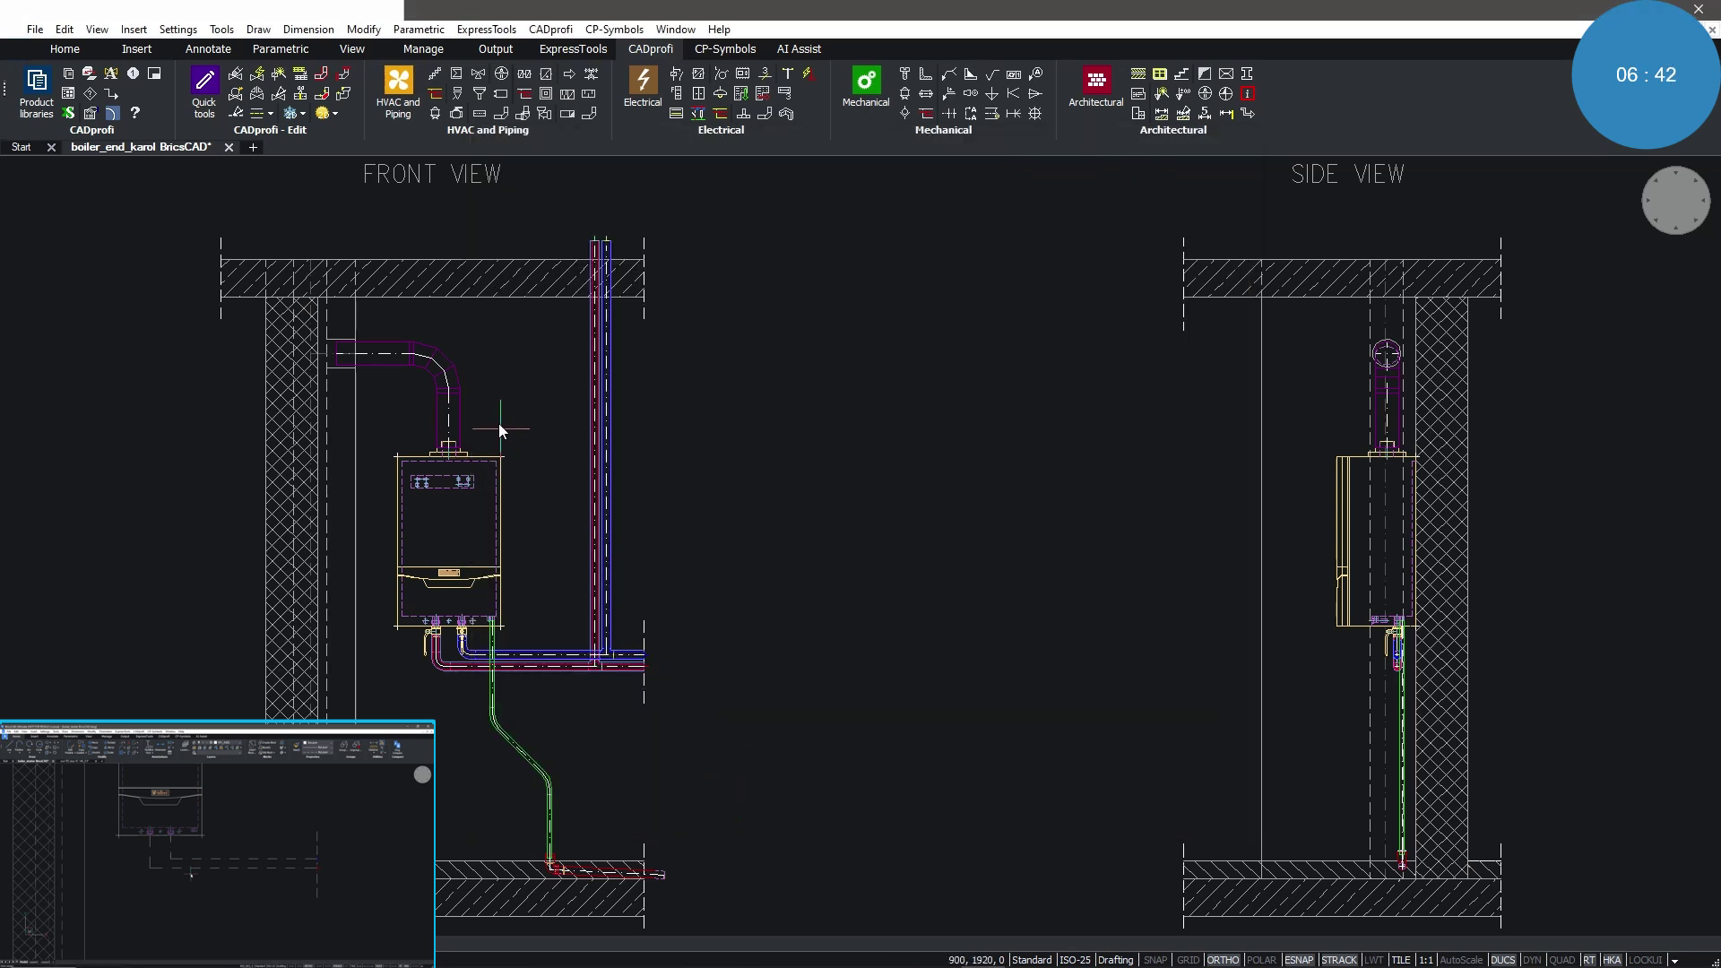
click(482, 415)
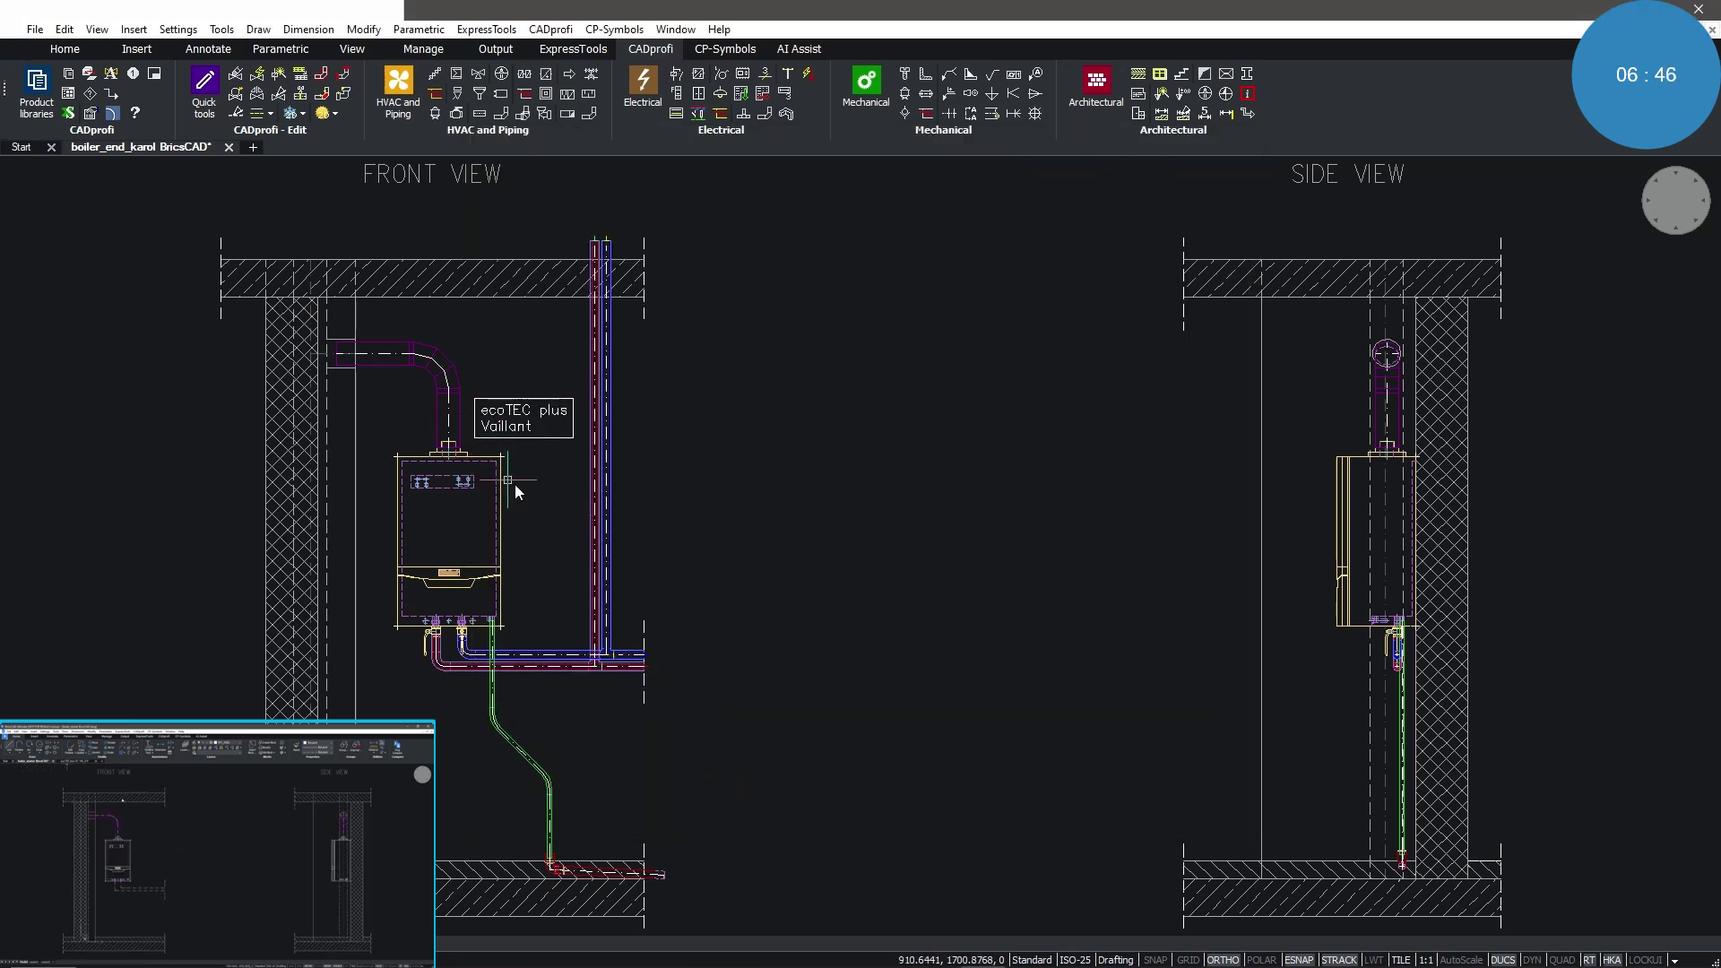
- Insert a single Line diameter [mm] mark on the vertical flue duct above the front-view boiler, with its text on the duct's left
click(498, 76)
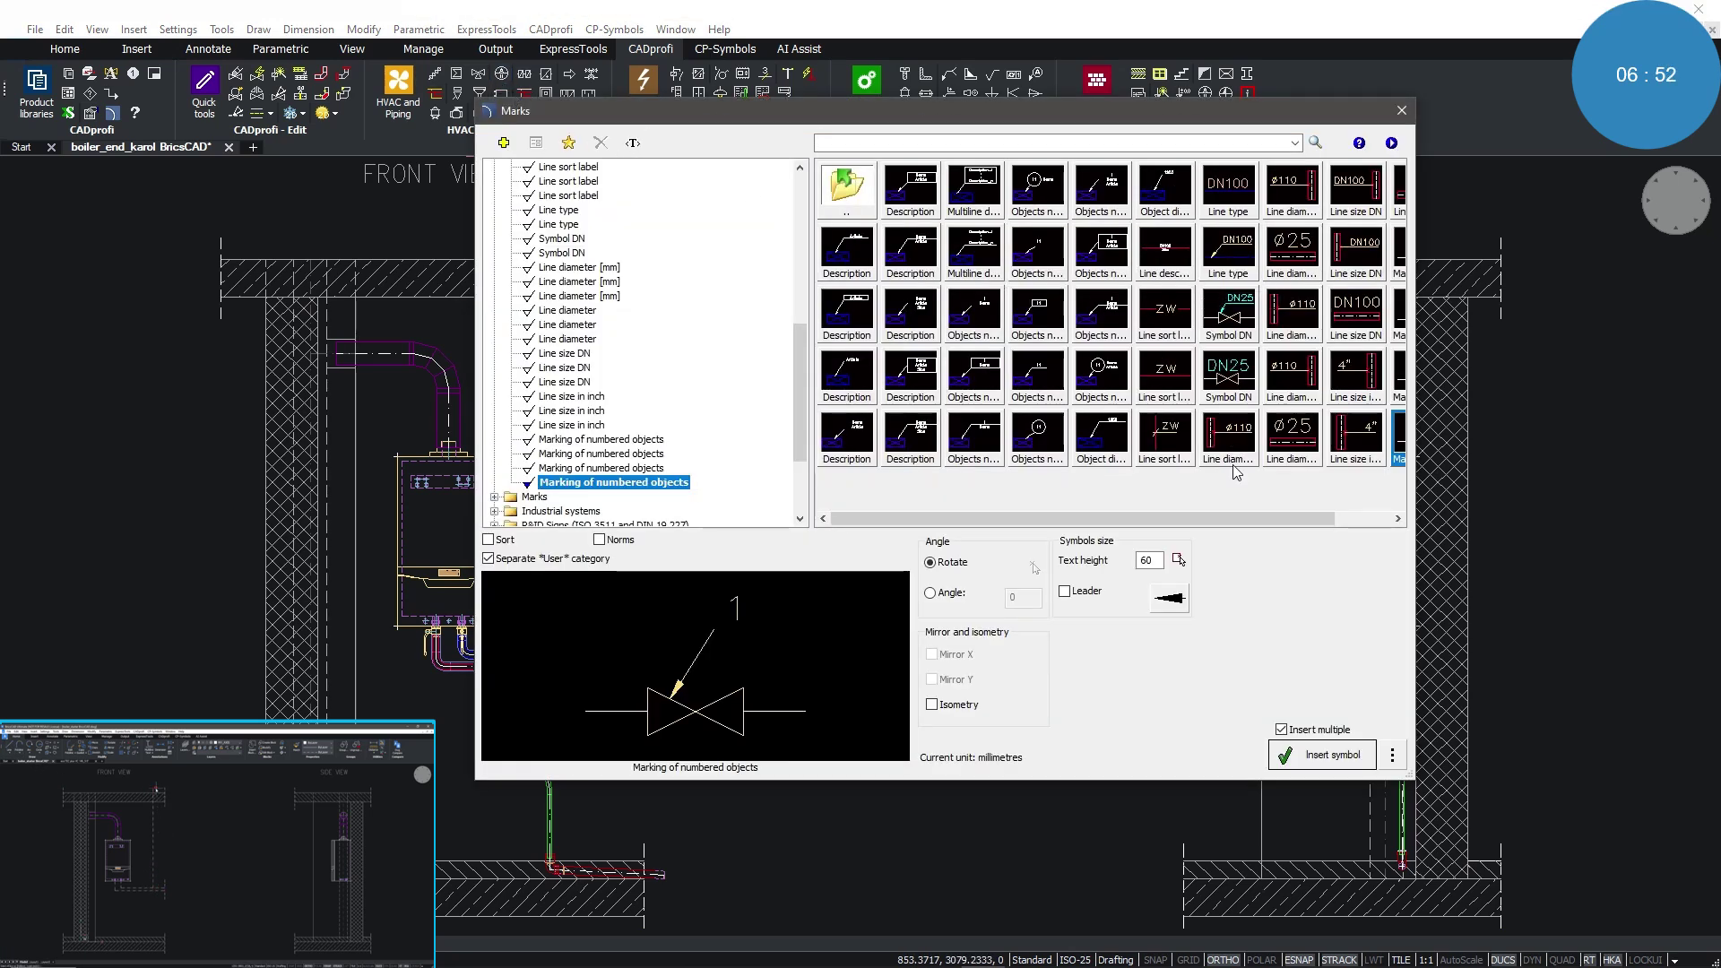
drag(1237, 529, 1313, 527)
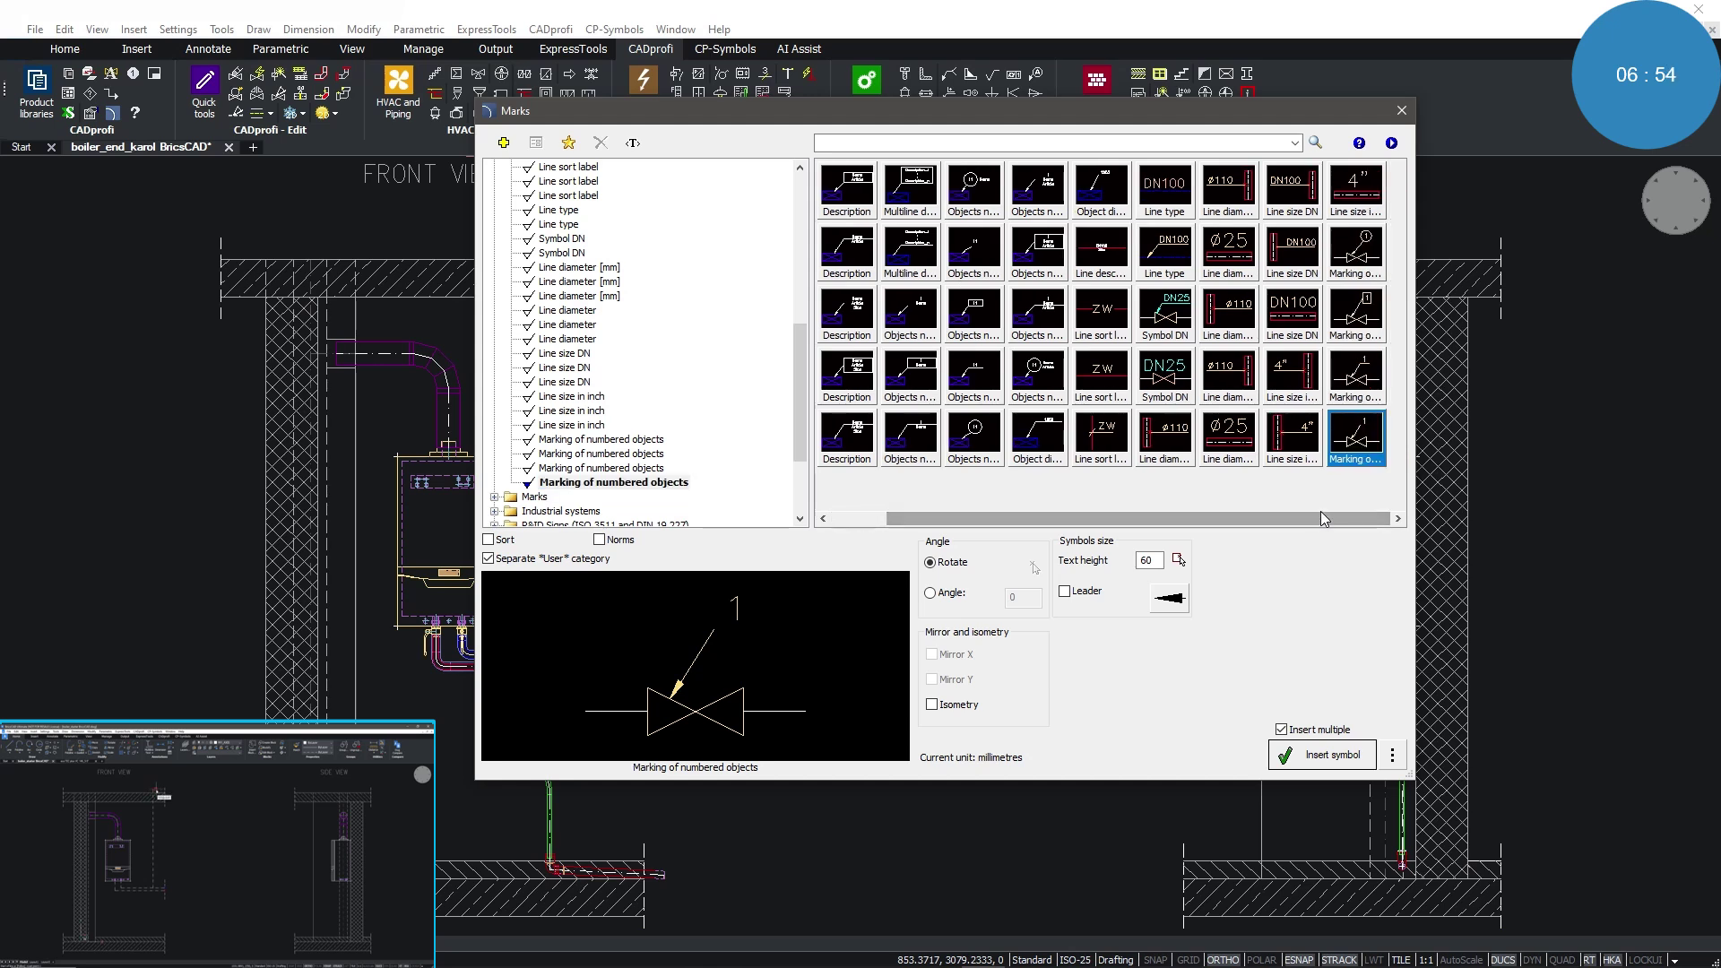
click(1229, 189)
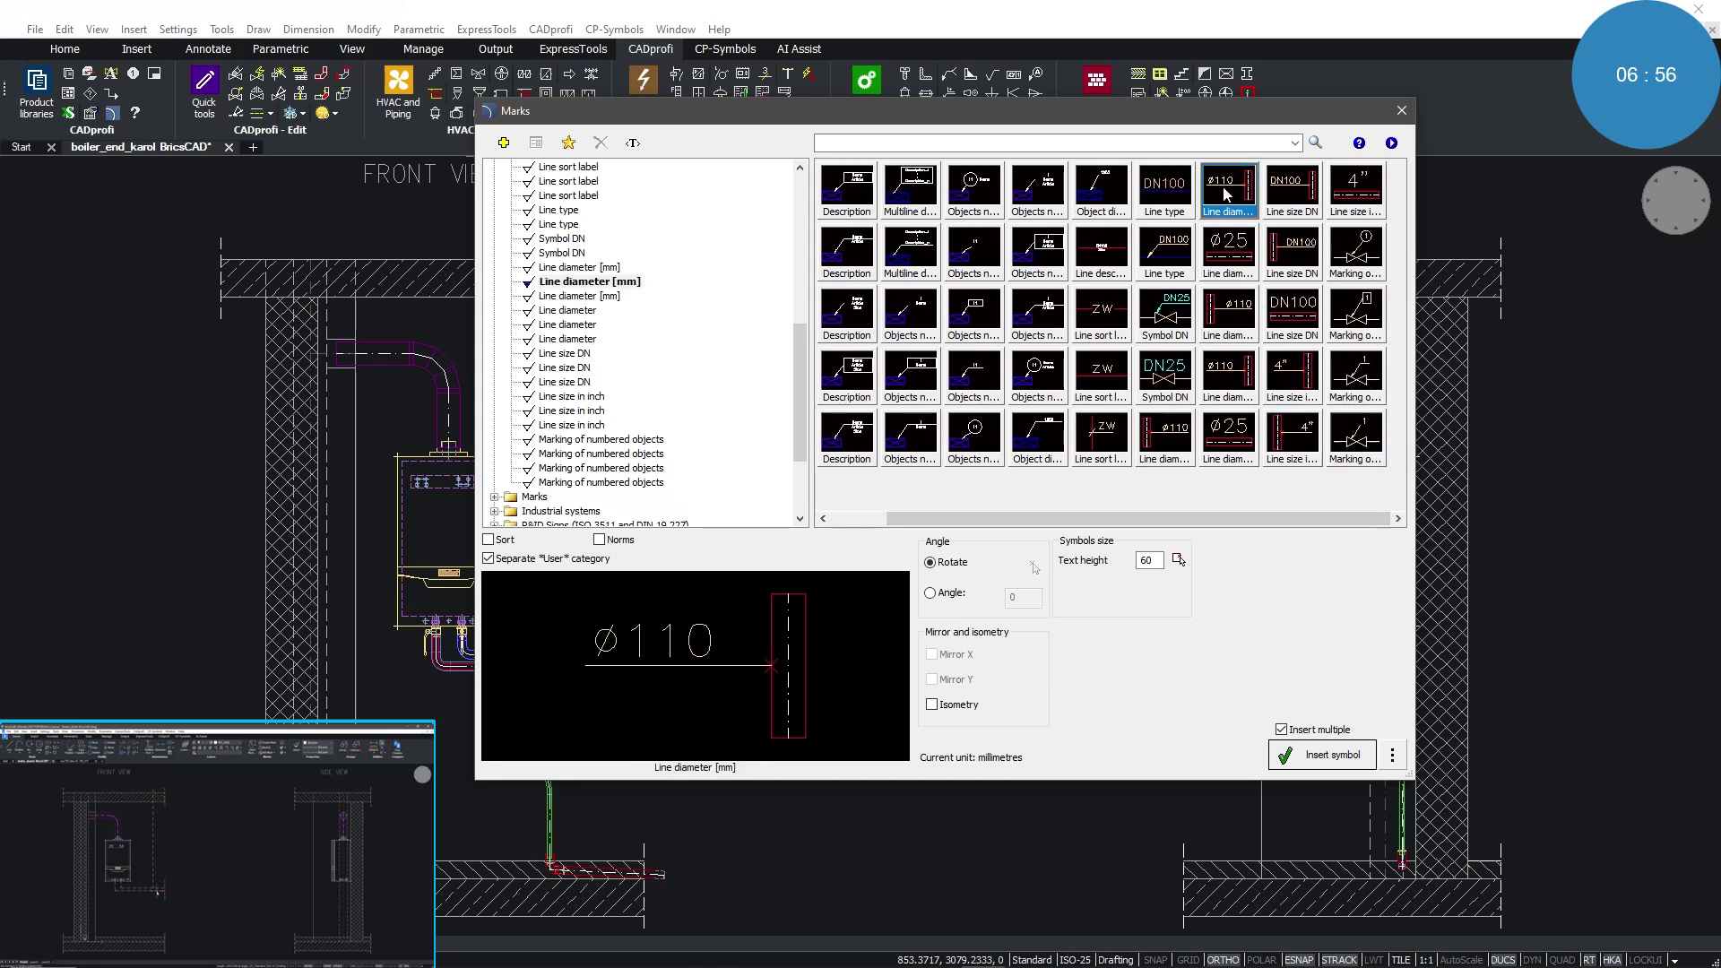
click(1282, 730)
click(1326, 757)
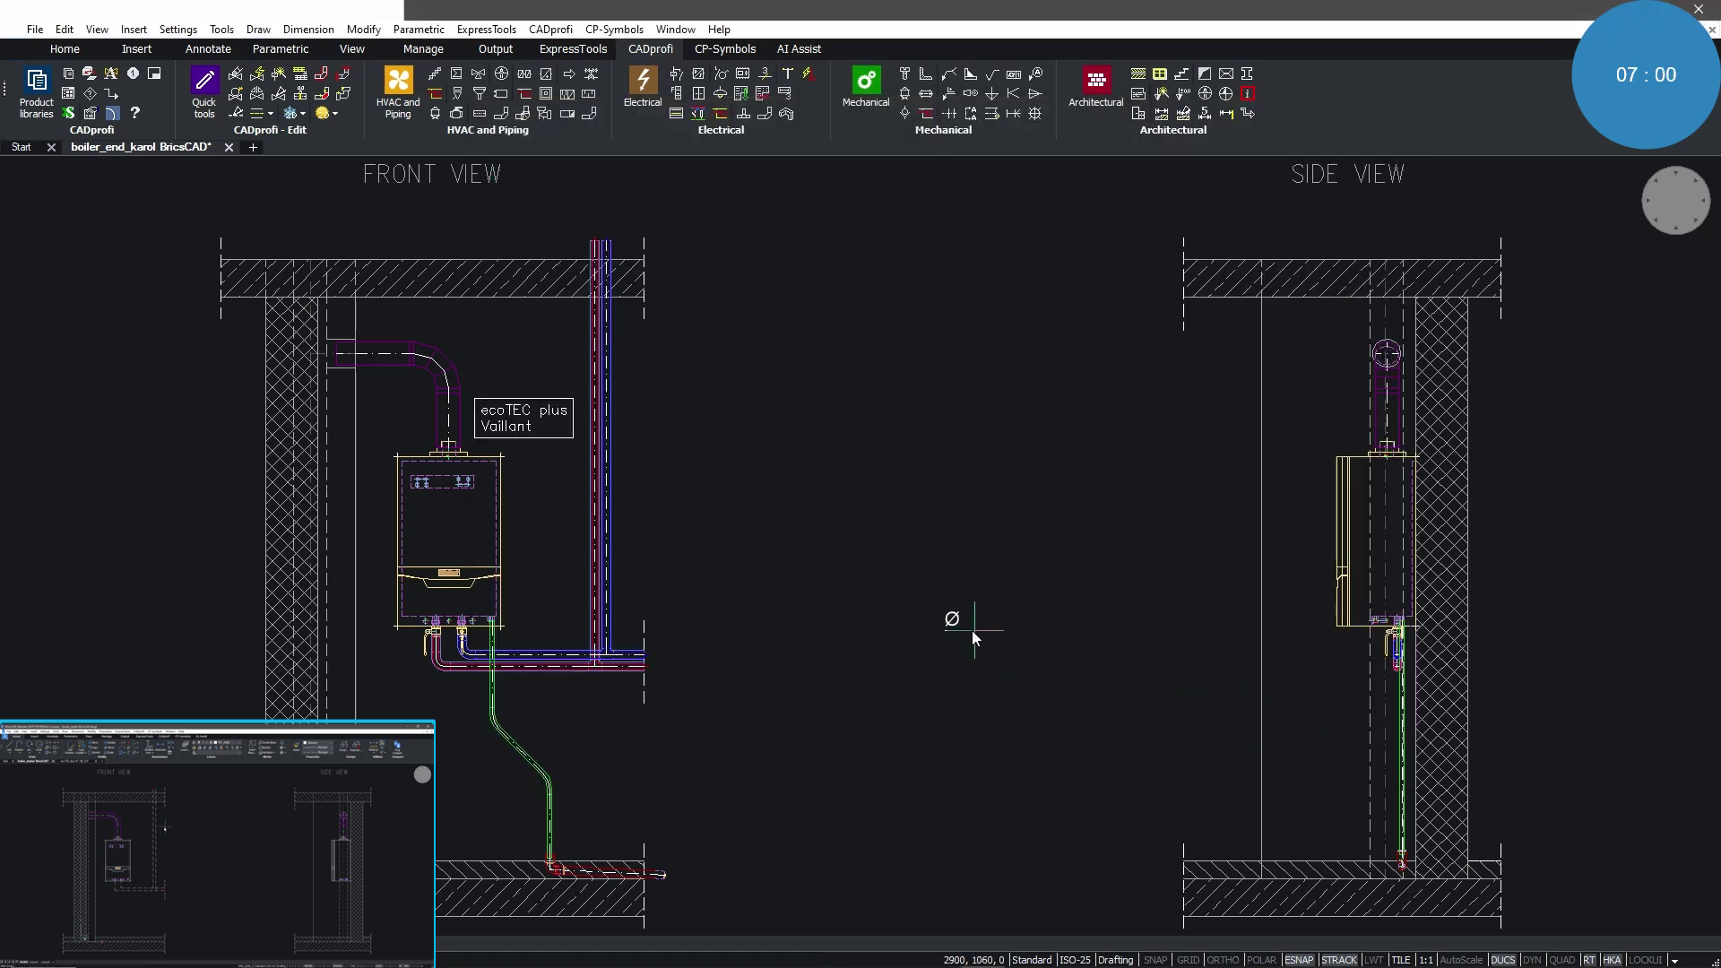
click(449, 422)
click(861, 417)
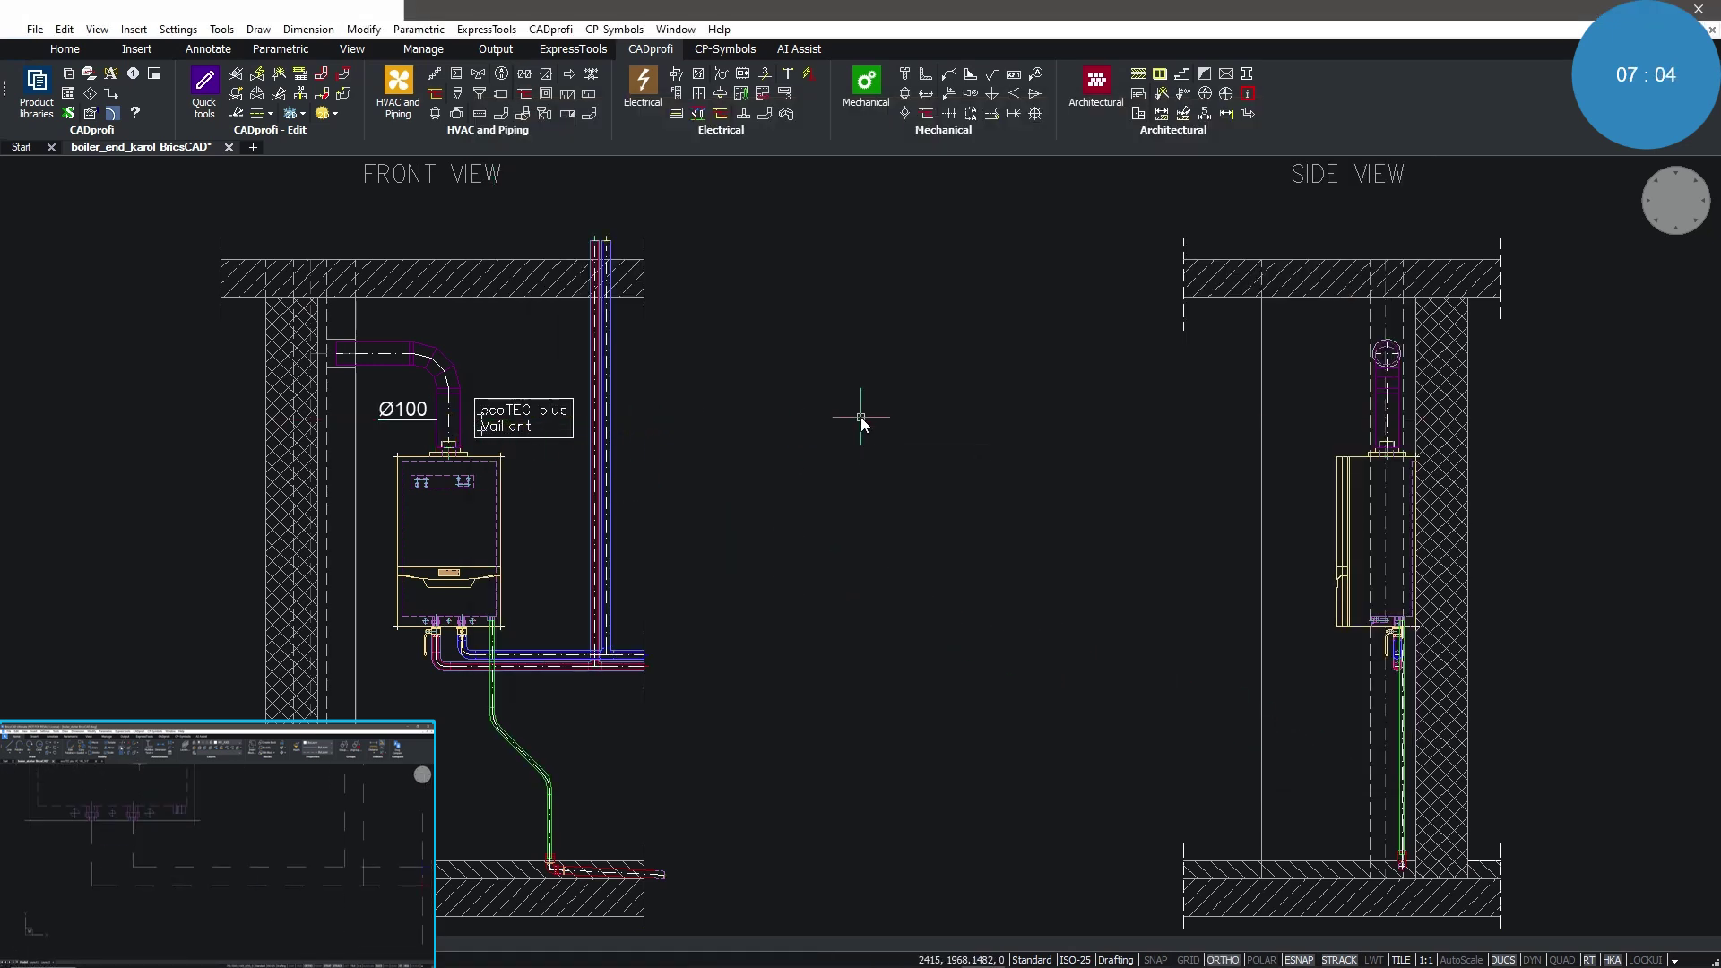
- Insert a Line size DN mark on the blue vertical pipe in the front view, with its text on the pipe's right
click(503, 74)
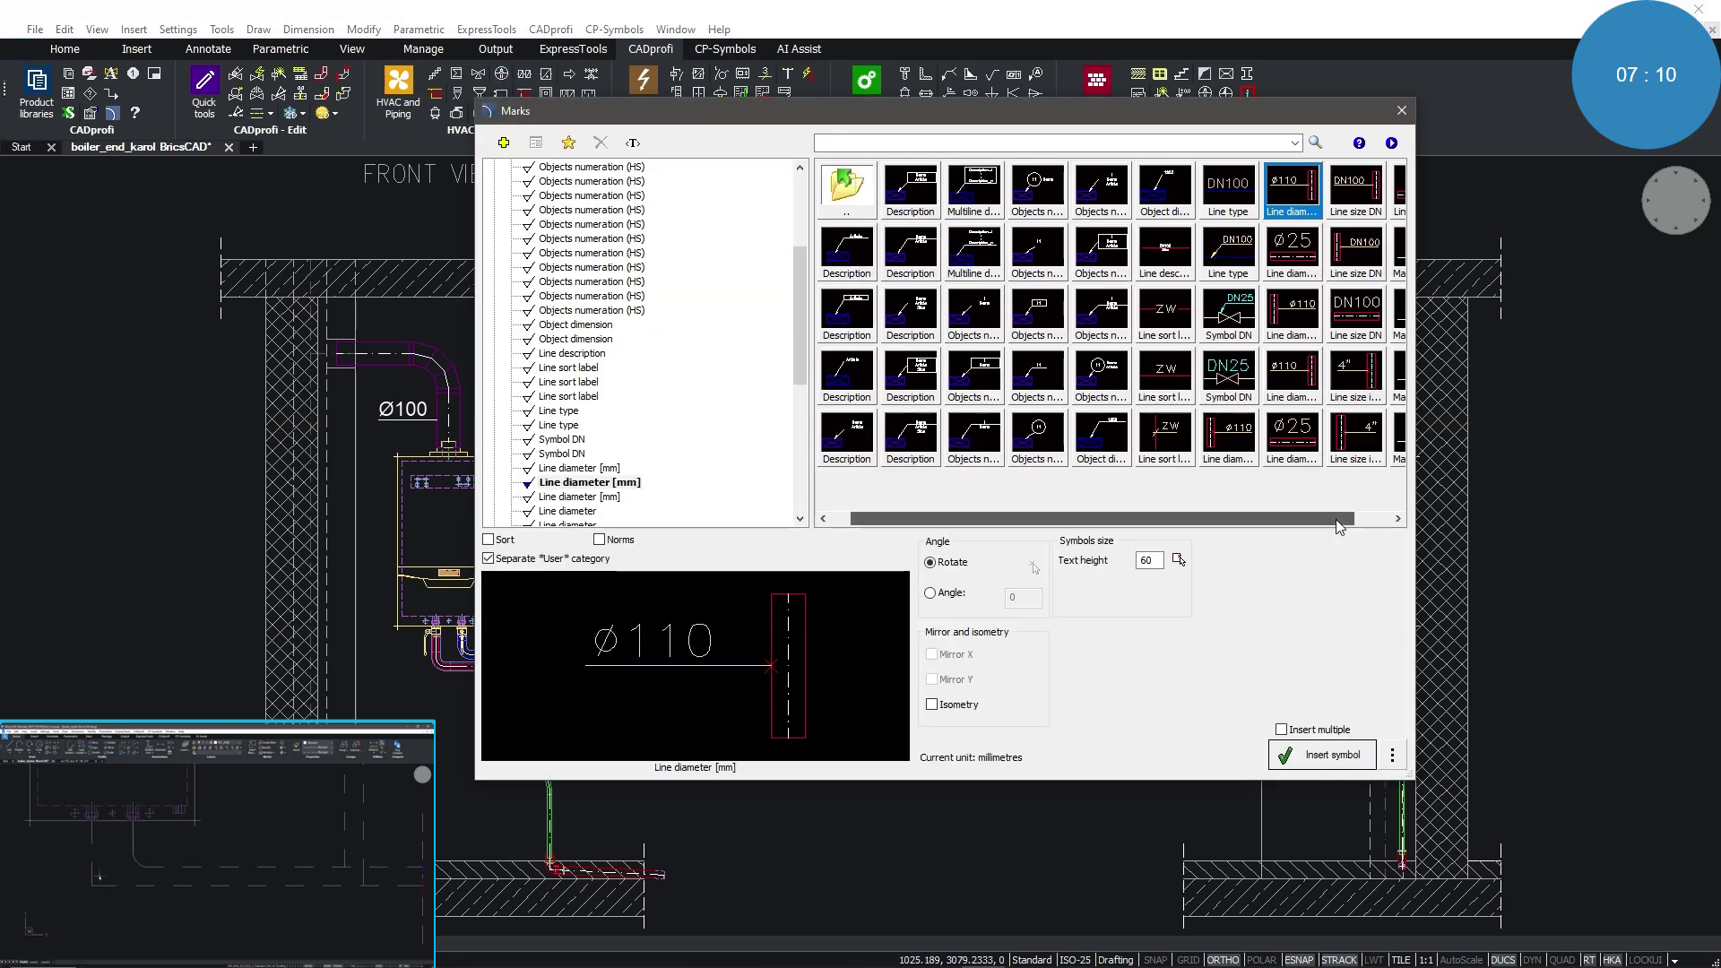
click(1379, 519)
click(1291, 254)
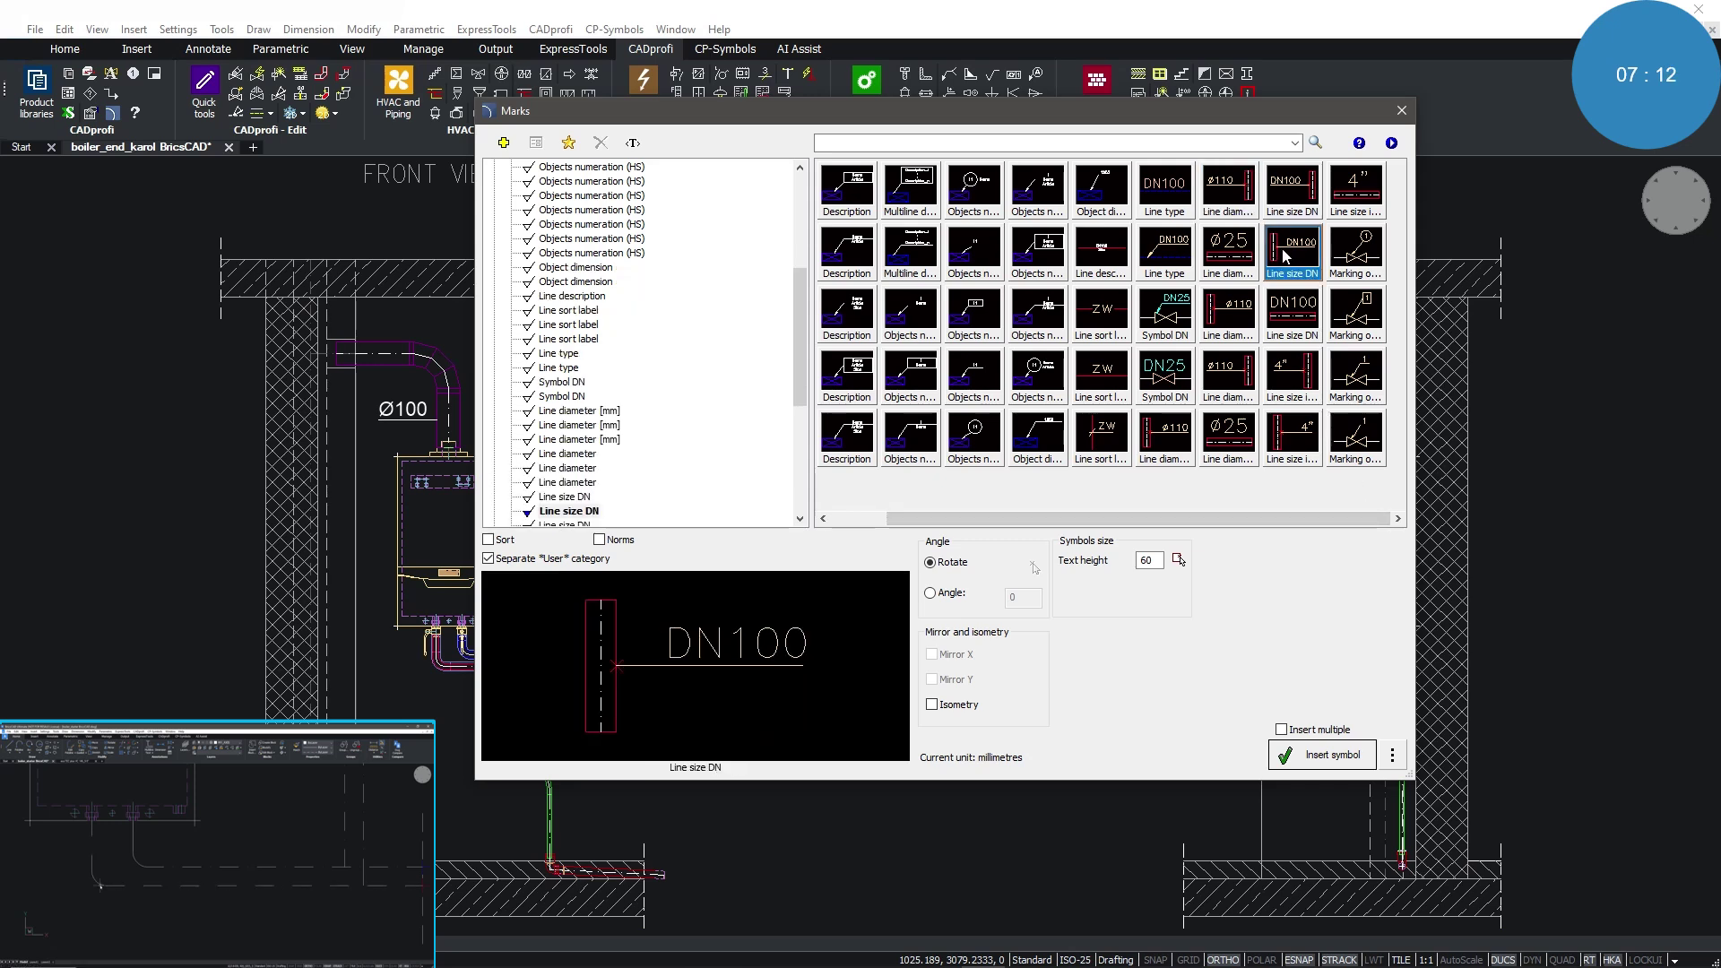
click(1332, 756)
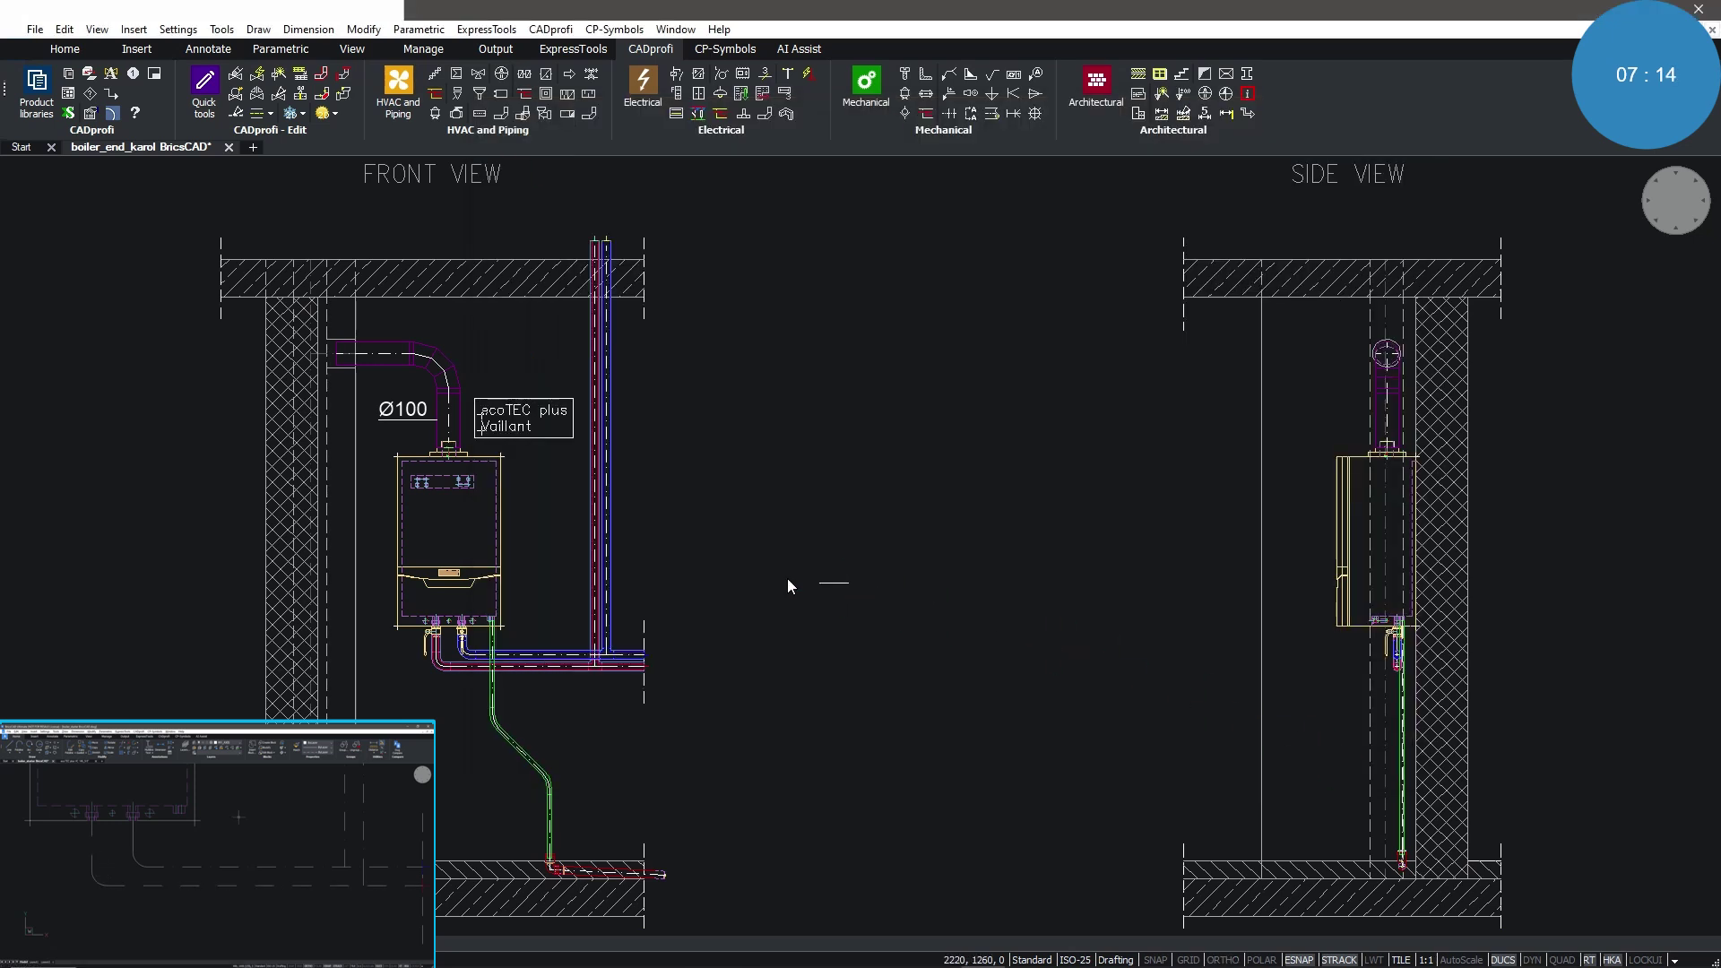
click(608, 539)
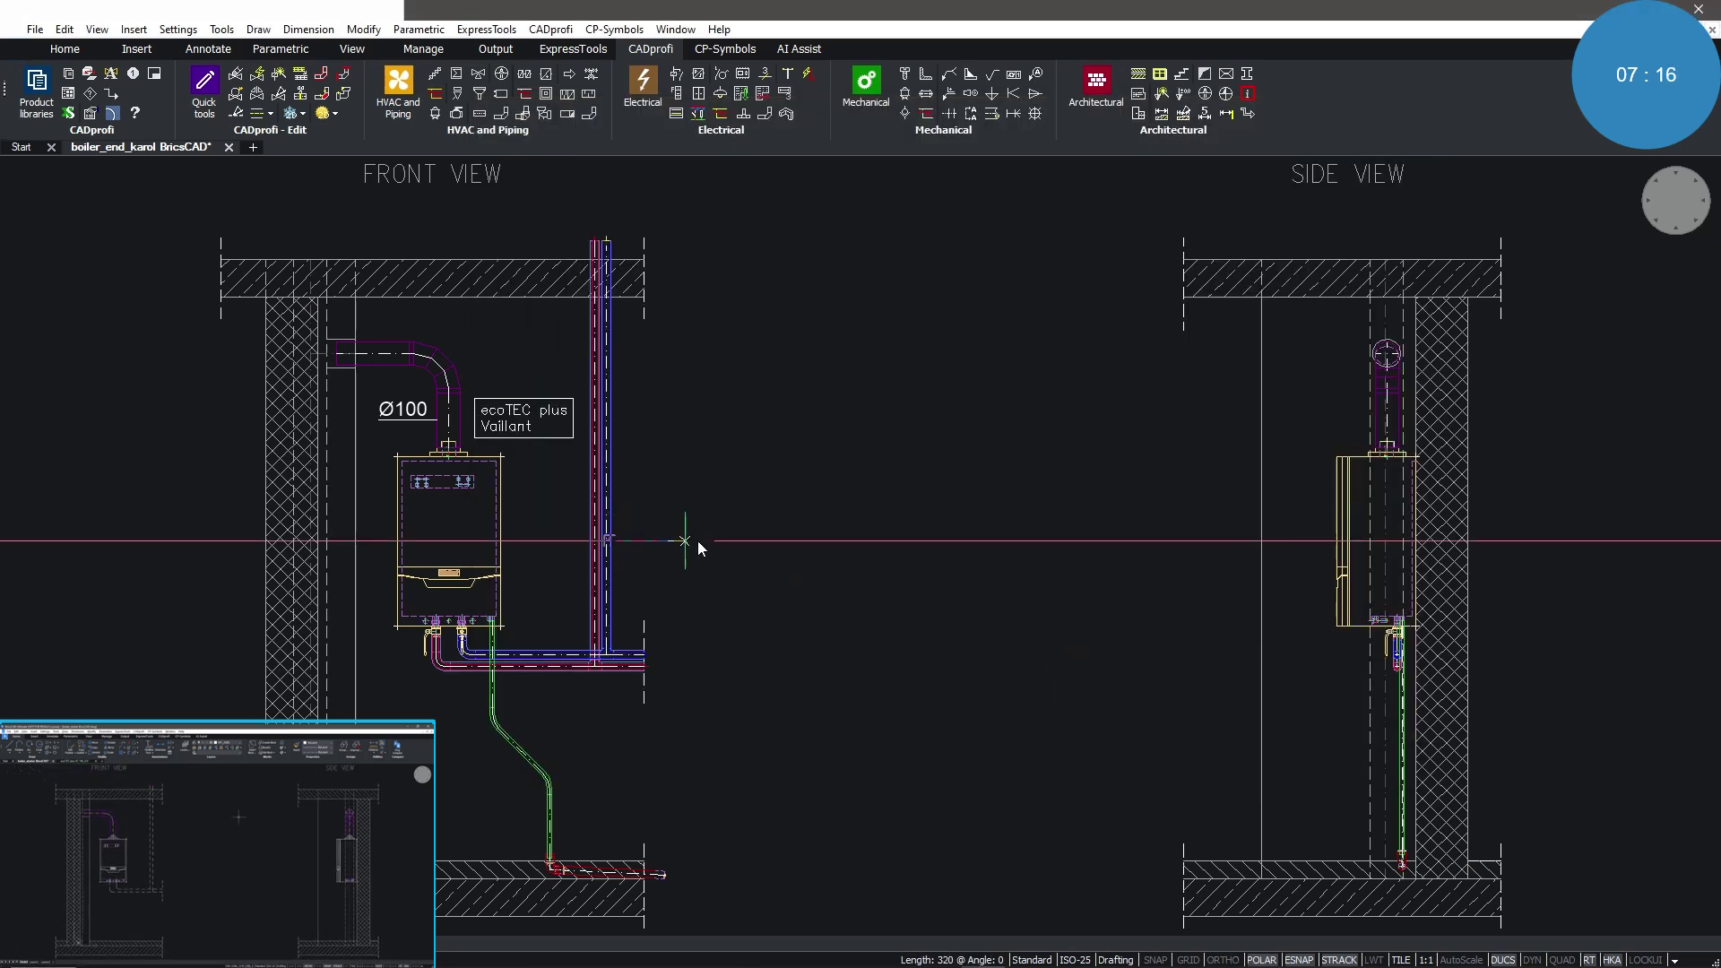
click(731, 541)
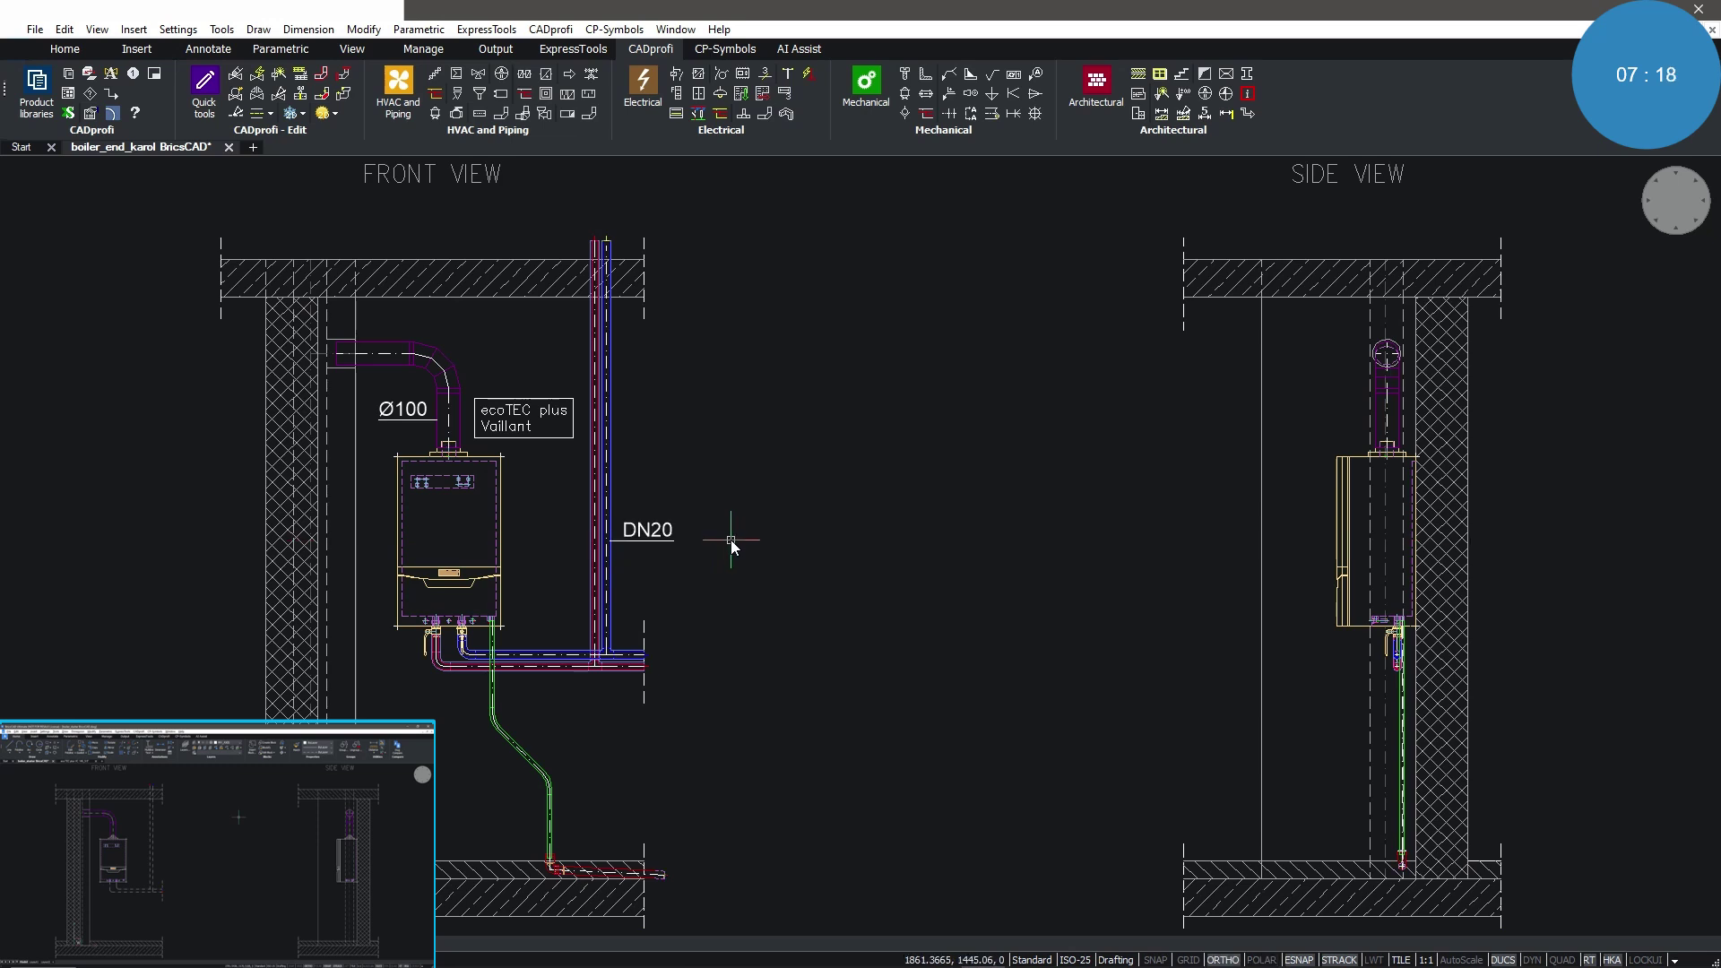